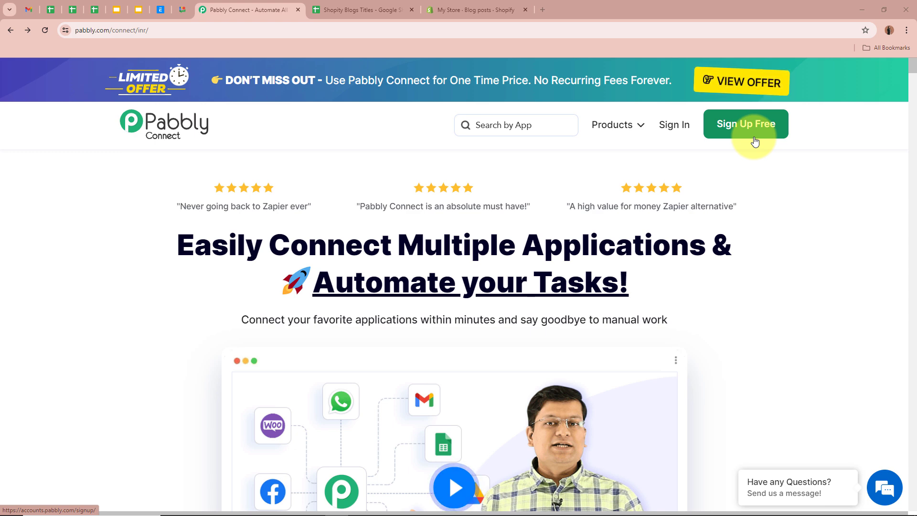
Sign in to the Pabbly account and access the Pabbly Connect dashboard.
left_click(674, 125)
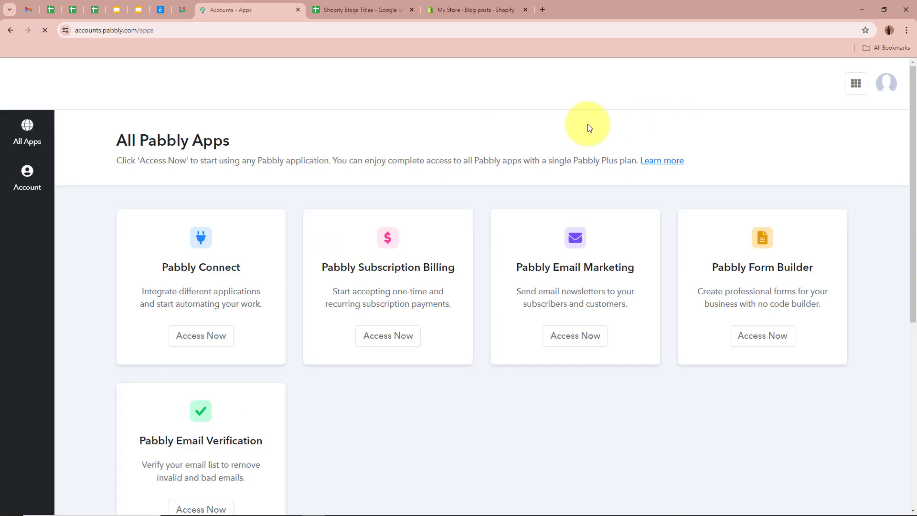
left_click_drag(119, 140, 299, 143)
left_click(313, 138)
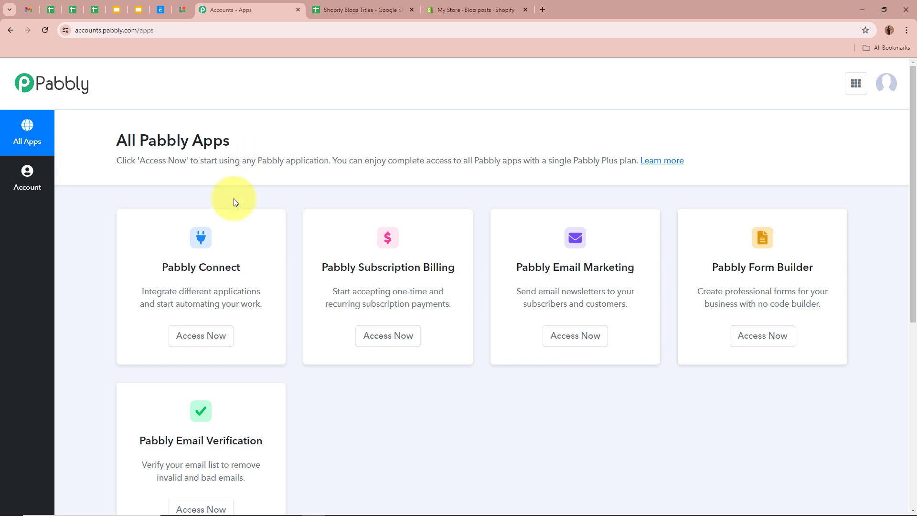
left_click_drag(163, 263, 265, 262)
left_click(256, 243)
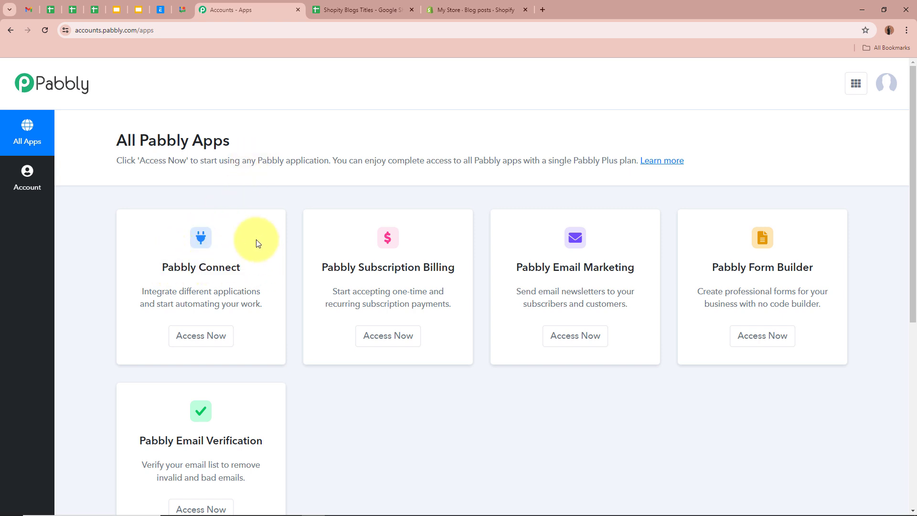
left_click(222, 341)
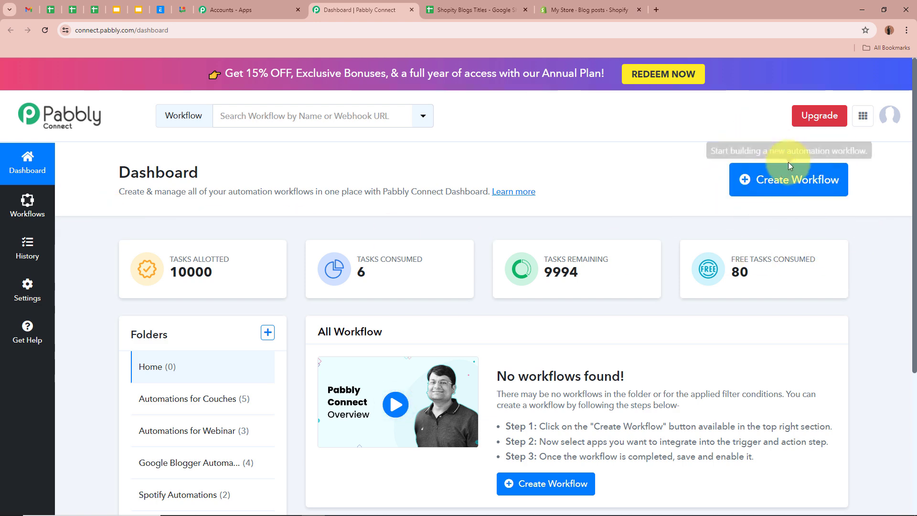
Start a new workflow named "Automatically Create & Schedule Blogs in Shopify using Google Gemini".
left_click(773, 178)
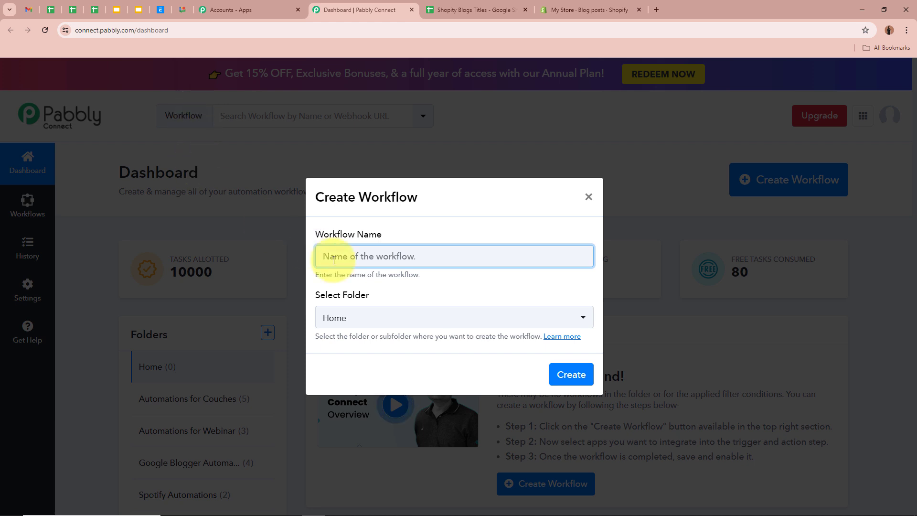
type("Automatically Create & Schedule Blogs in Shopify using Google")
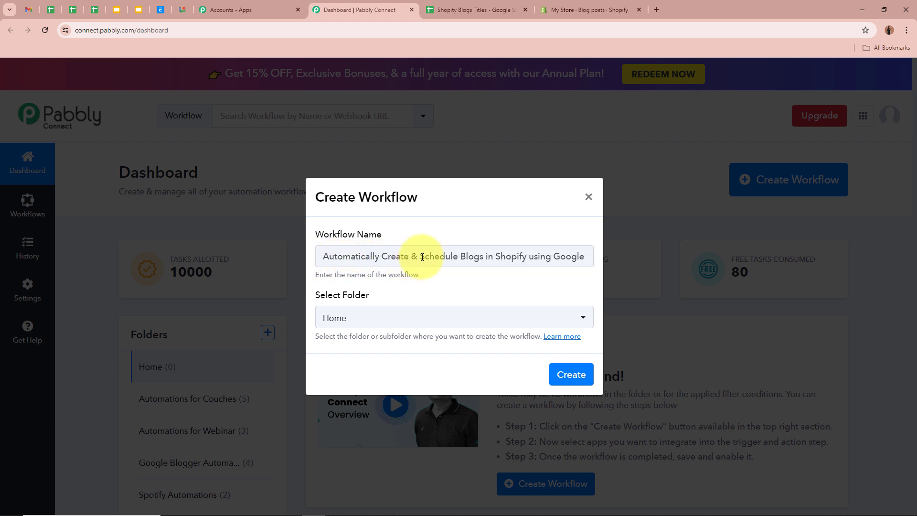
left_click_drag(419, 258, 600, 265)
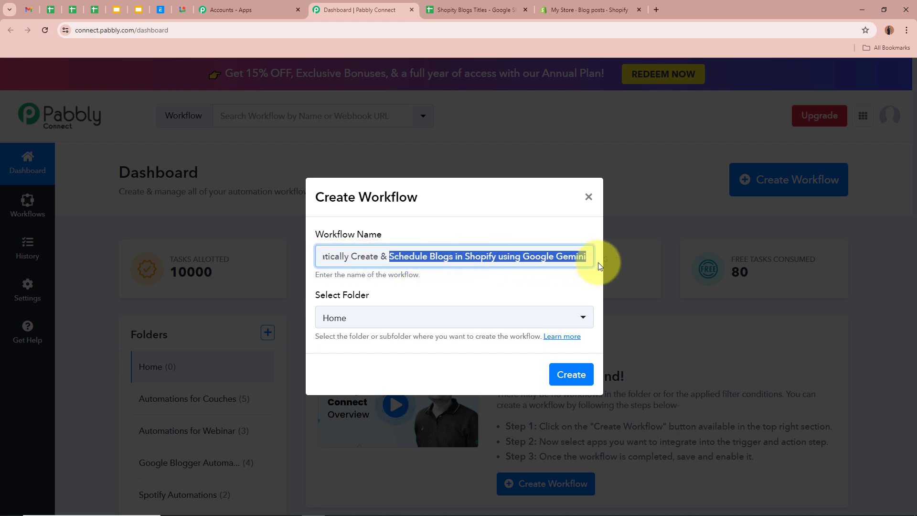
left_click(533, 281)
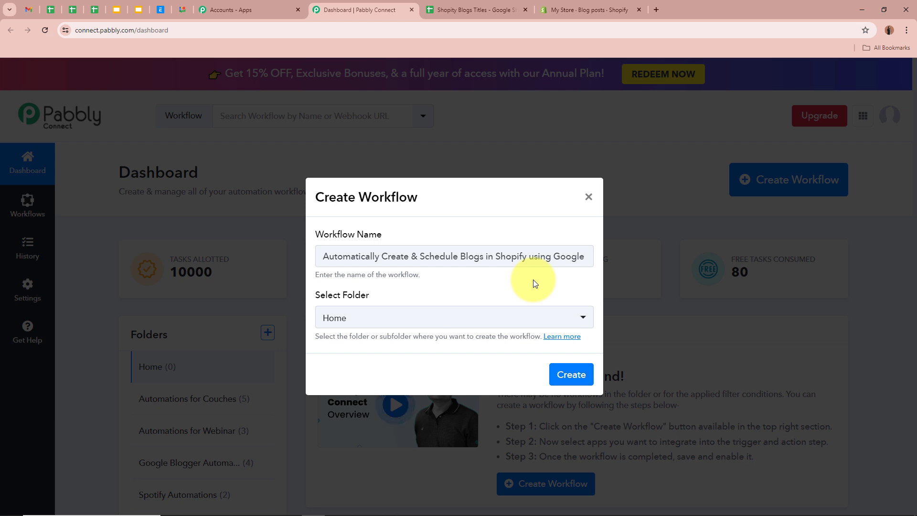
Assign the new workflow to the Shopify Automations folder and create it.
left_click_drag(312, 293, 438, 297)
left_click(438, 297)
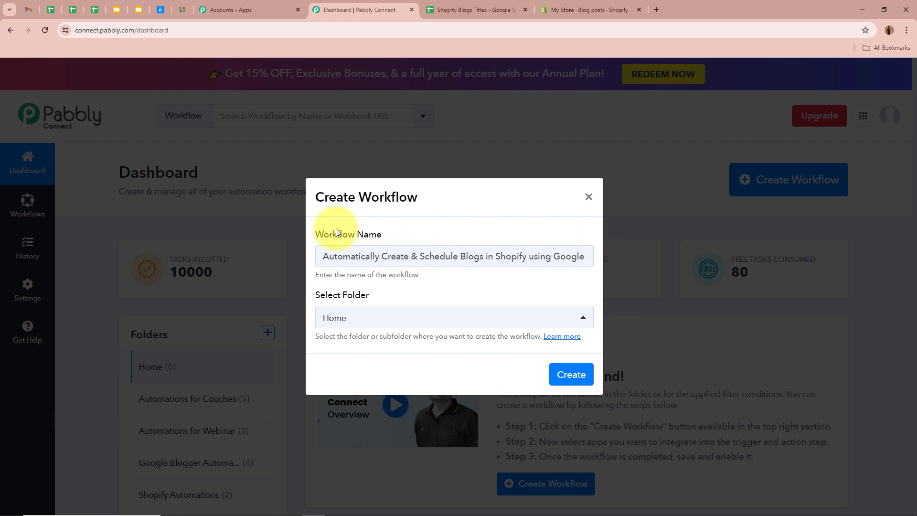
left_click(446, 316)
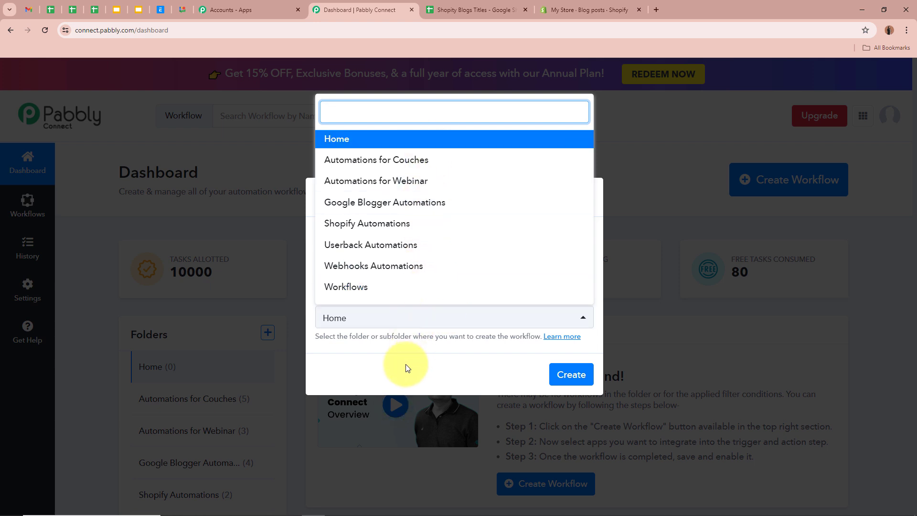
left_click(419, 224)
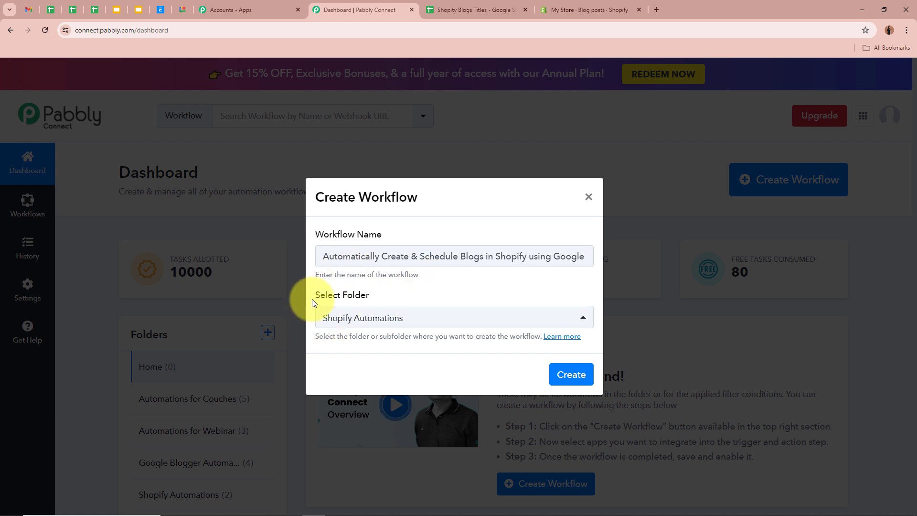
left_click(578, 374)
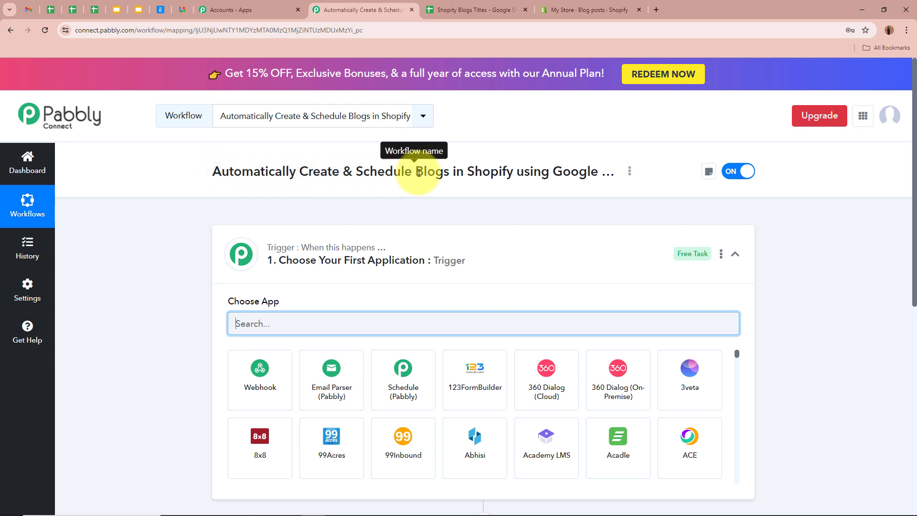
Choose Schedule (Pabbly) as the workflow's trigger application.
left_click(568, 257)
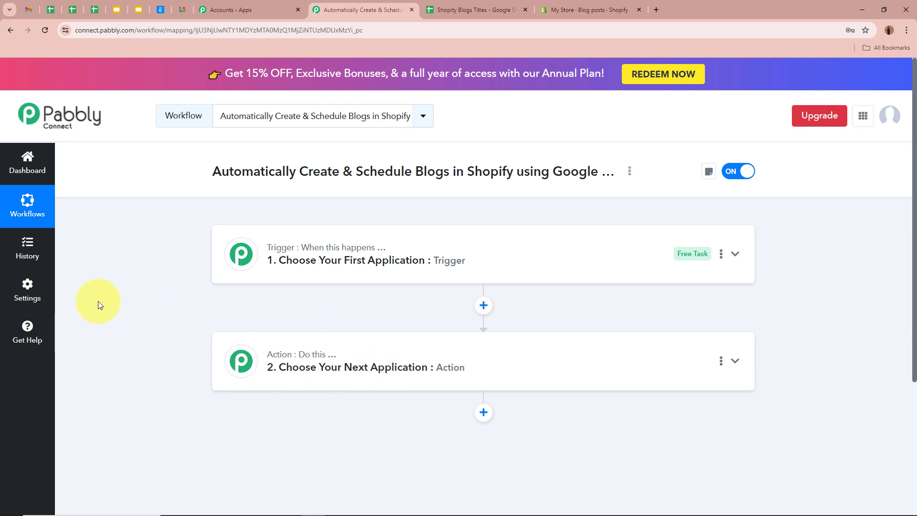
left_click(735, 253)
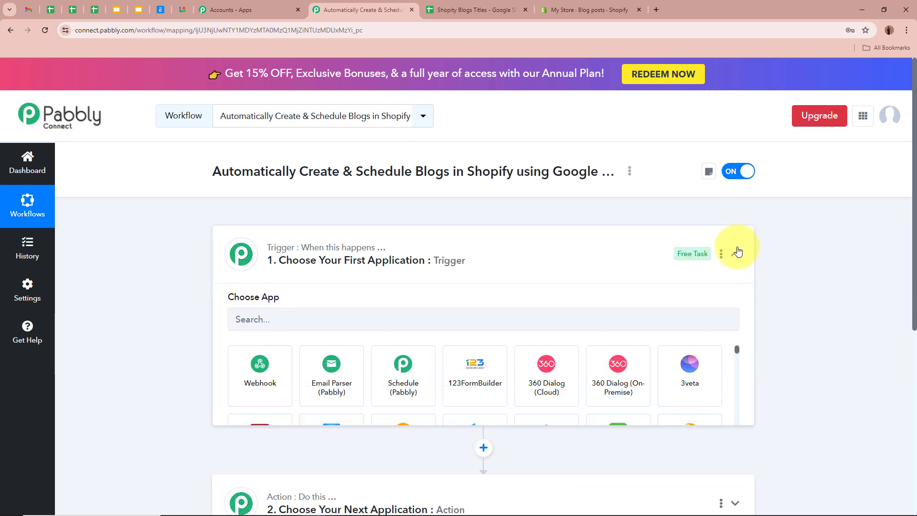
left_click(423, 323)
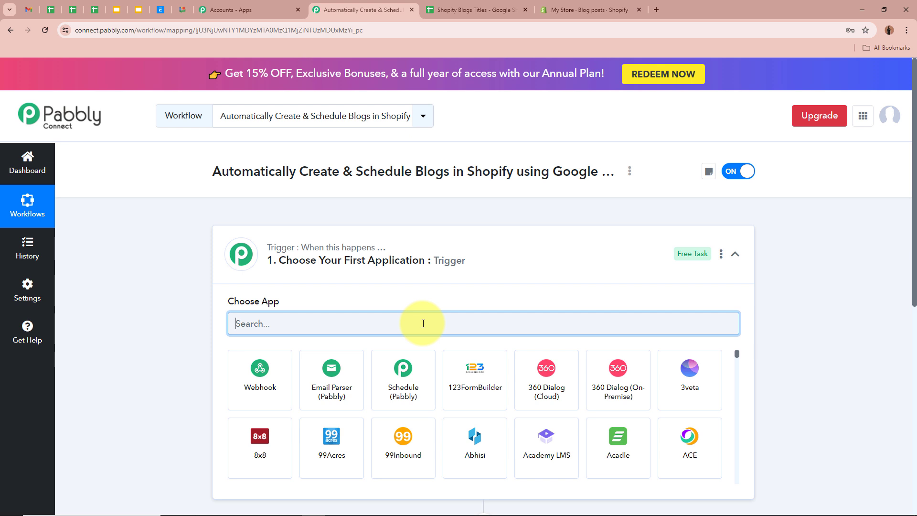
left_click(414, 374)
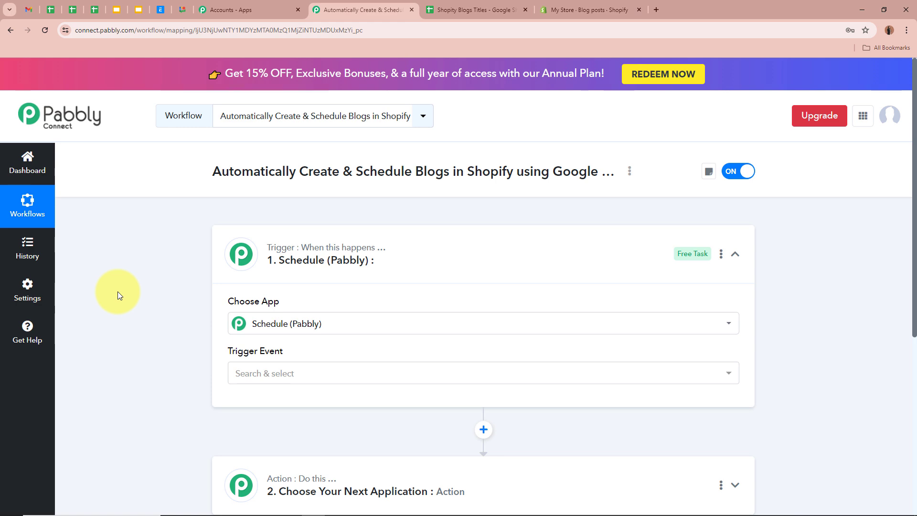
Review the blog titles and their publishing dates in the Shopity Blogs Titles spreadsheet in Google Sheets.
left_click(512, 4)
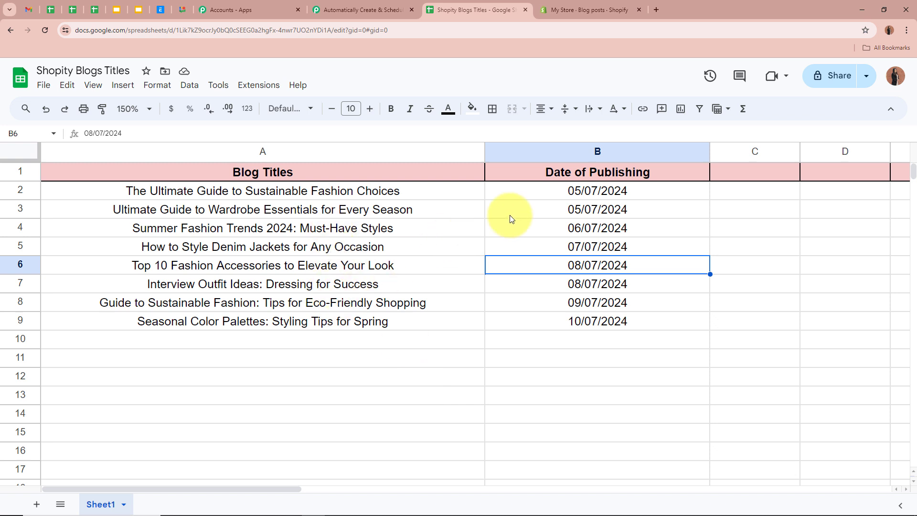
left_click(536, 194)
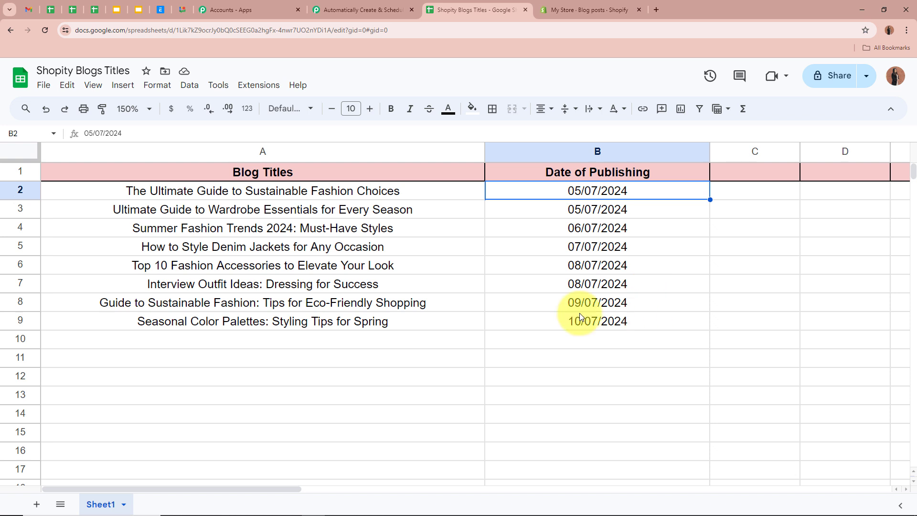
left_click(396, 327)
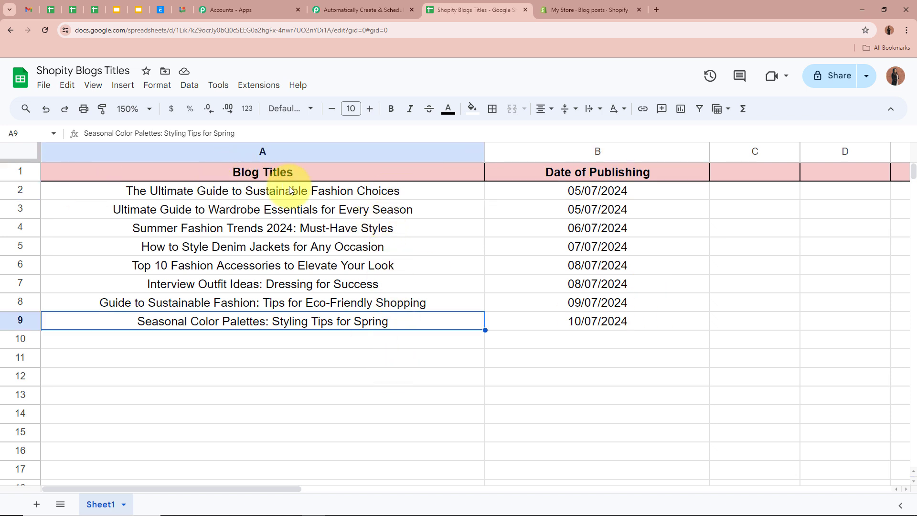
left_click(425, 188)
left_click(523, 190)
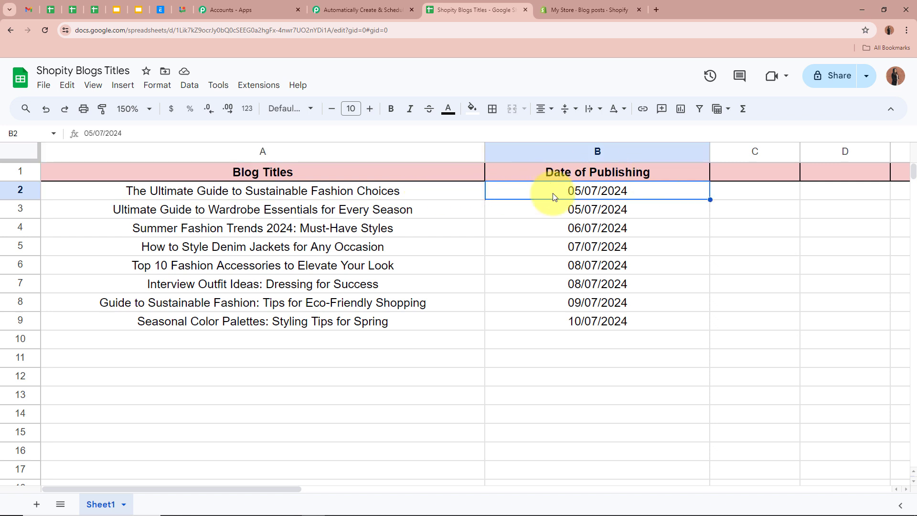
left_click(439, 196)
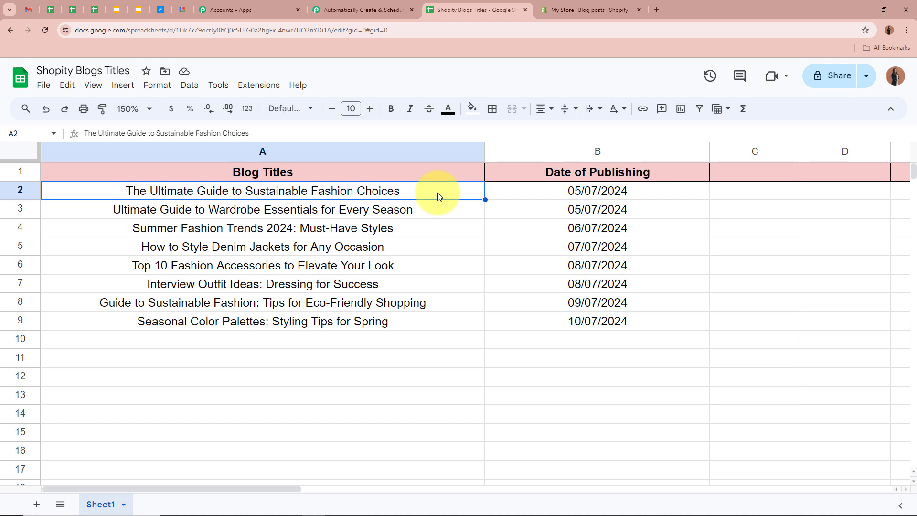
left_click(550, 193)
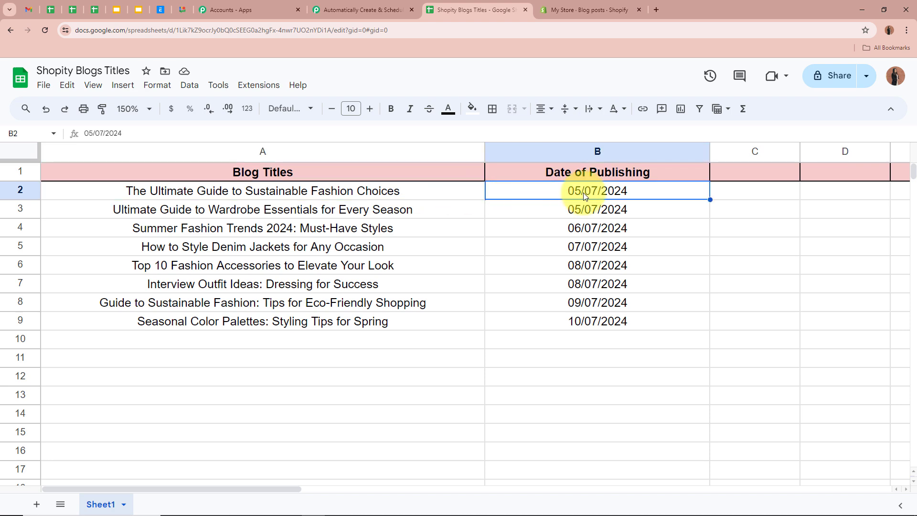
key("ctrl+shift+Tab")
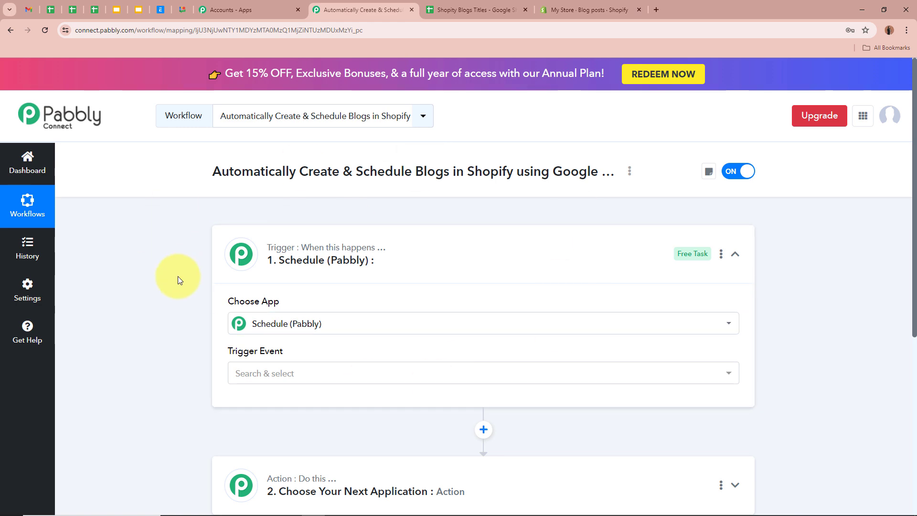
left_click(477, 10)
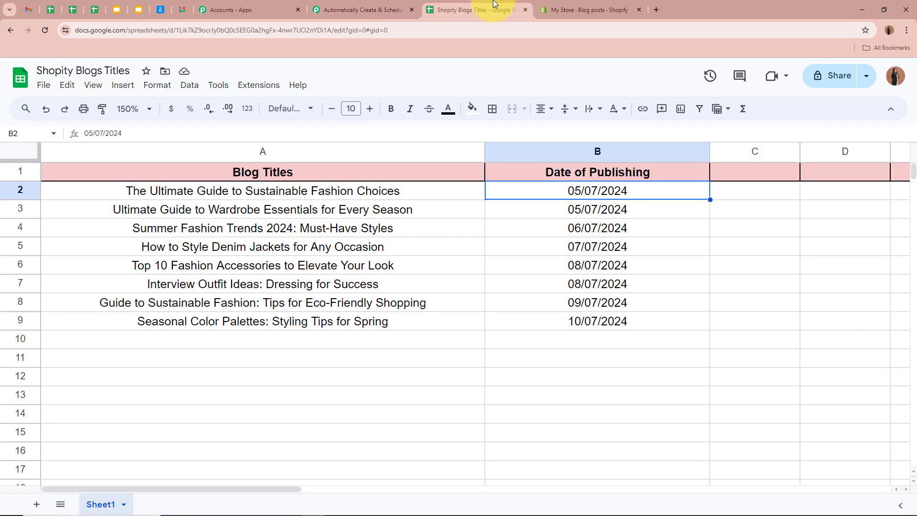
left_click(587, 283)
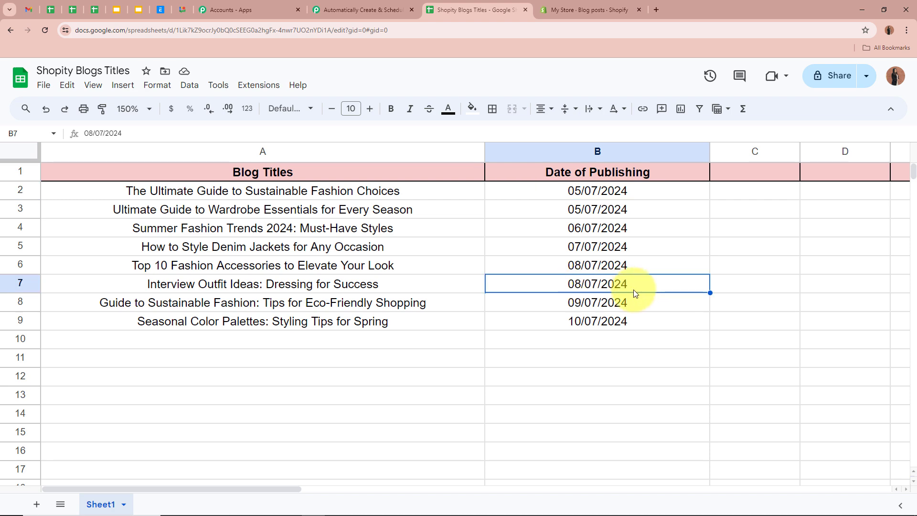
Return to the Pabbly Connect workflow and set the trigger event to Schedule Workflow.
left_click(347, 15)
scroll(201, 206, "down", 2)
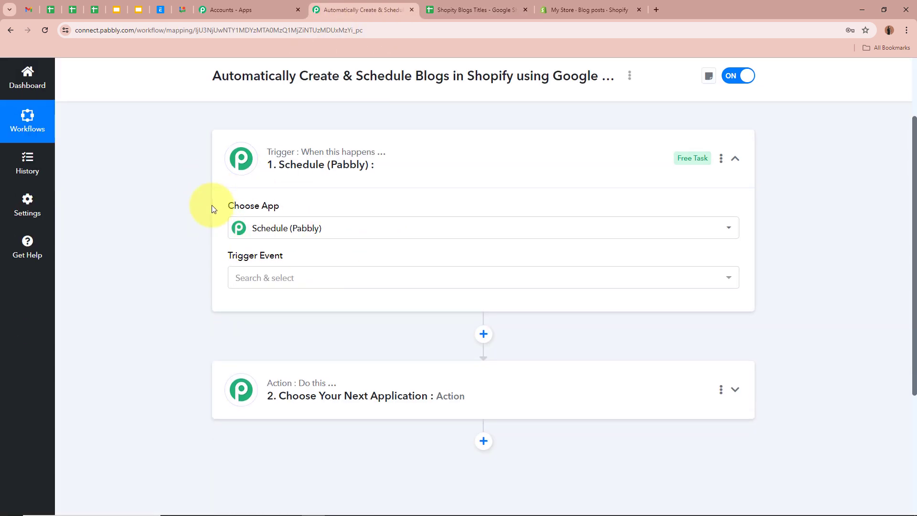
left_click(285, 281)
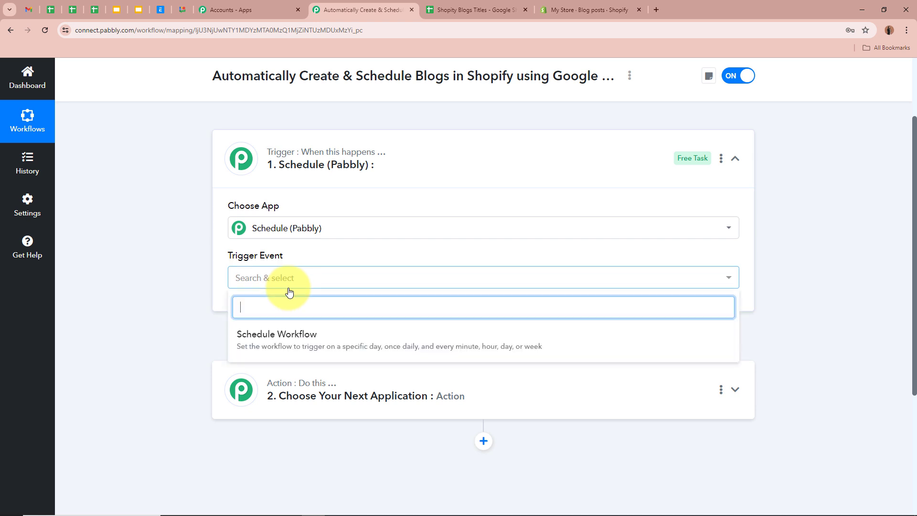
left_click(290, 347)
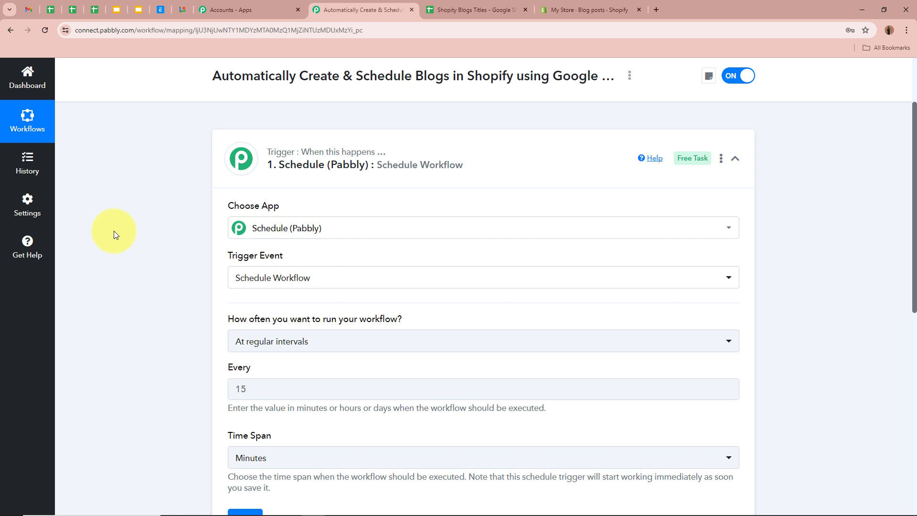
Set the schedule trigger to run the workflow every day.
scroll(114, 231, "down", 2)
mouse_move(233, 225)
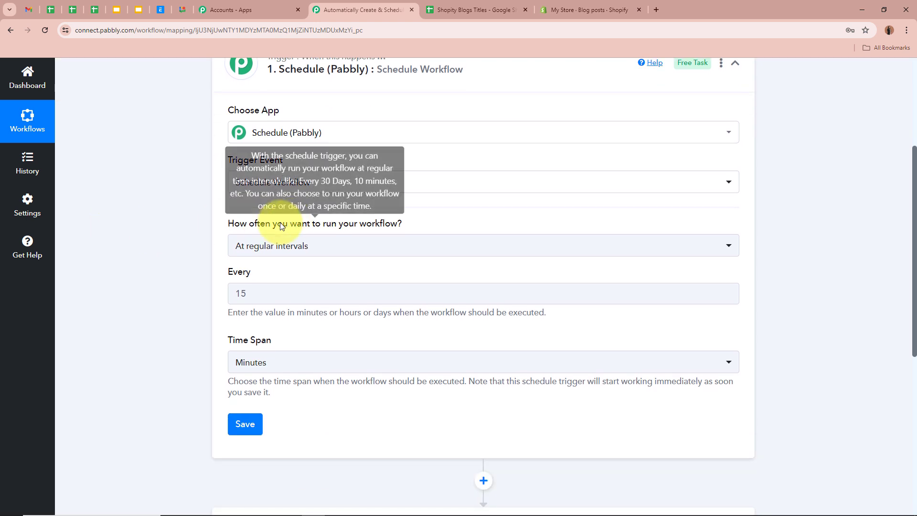
left_click_drag(229, 225, 411, 224)
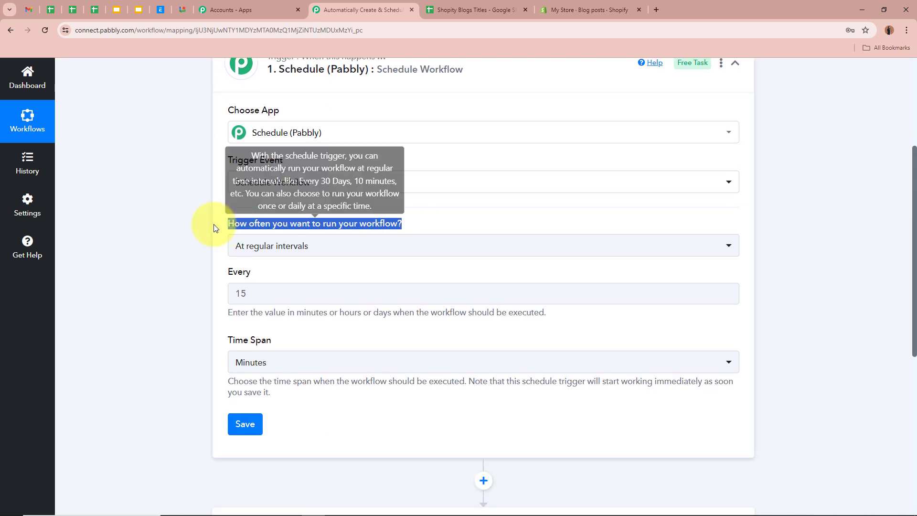
left_click(163, 225)
left_click(326, 246)
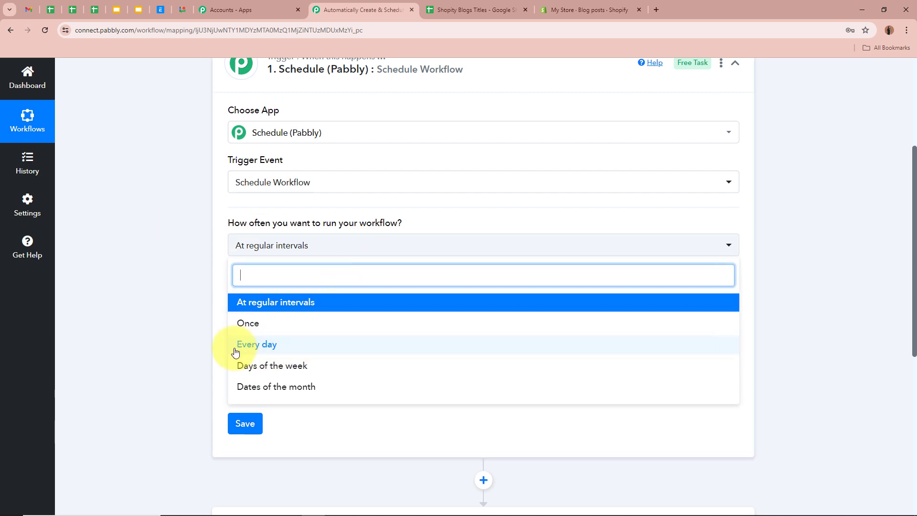
left_click(300, 350)
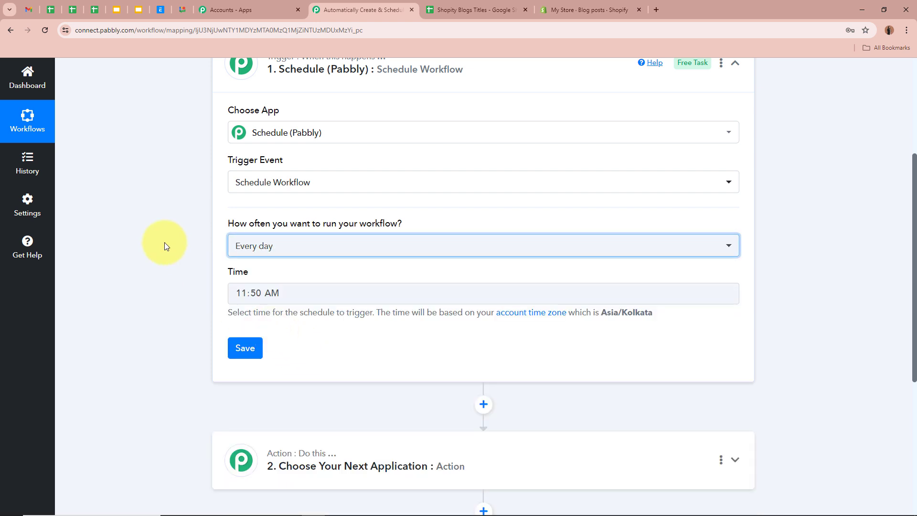
Set the daily schedule trigger's time to 12:00 PM and save the trigger.
scroll(156, 231, "up", 3)
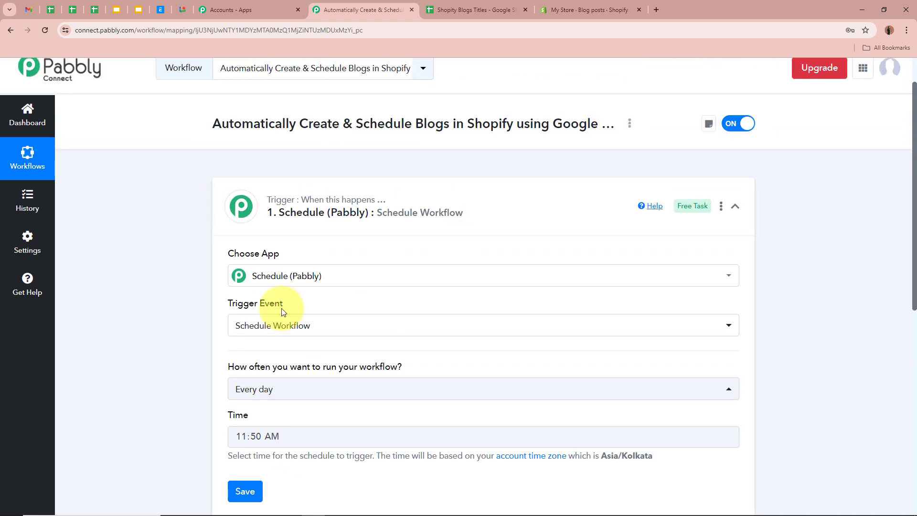
scroll(207, 222, "down", 2)
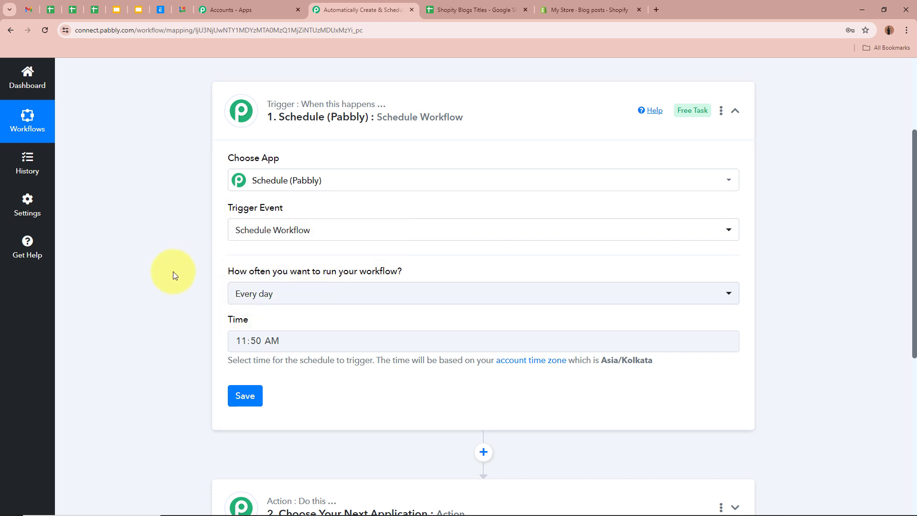
left_click(259, 343)
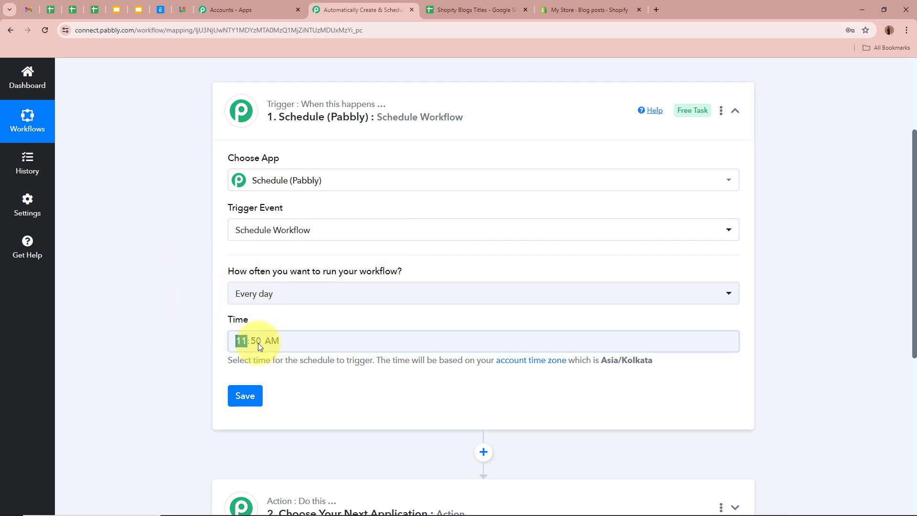
left_click(246, 385)
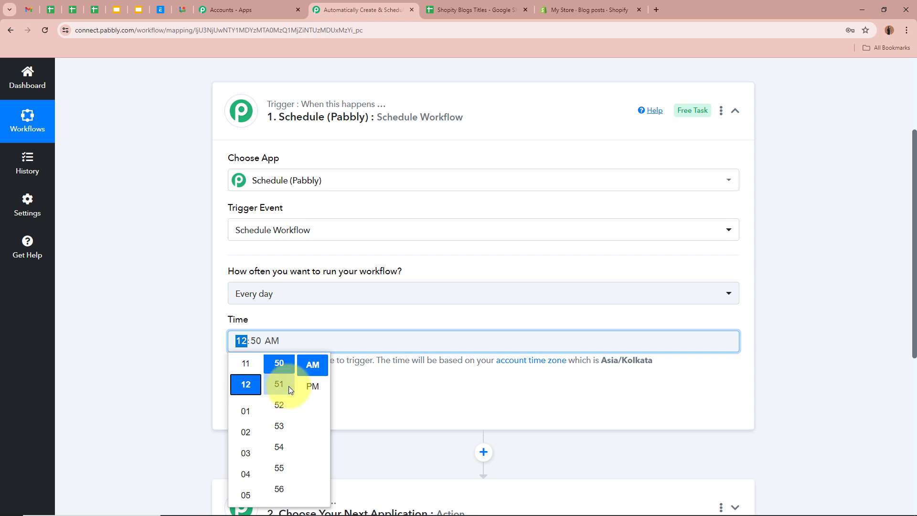
scroll(289, 386, "up", 4)
scroll(288, 385, "up", 15)
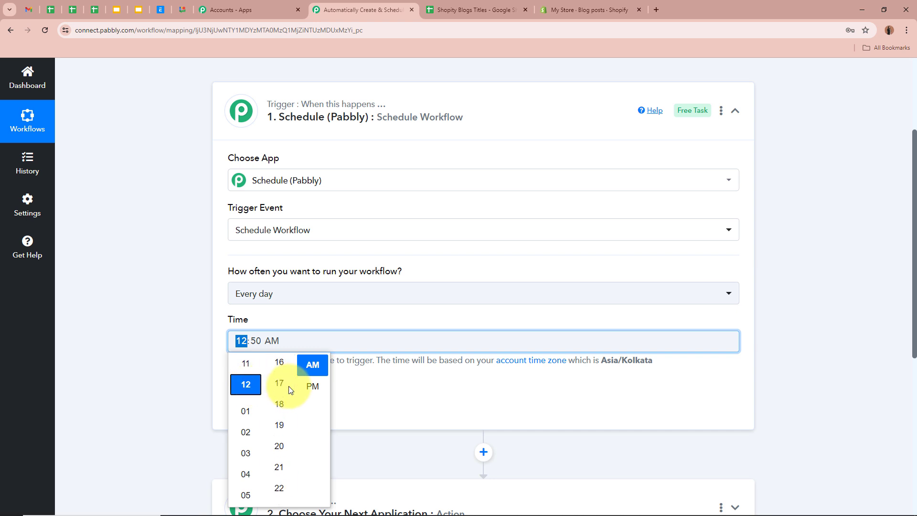
scroll(287, 385, "up", 6)
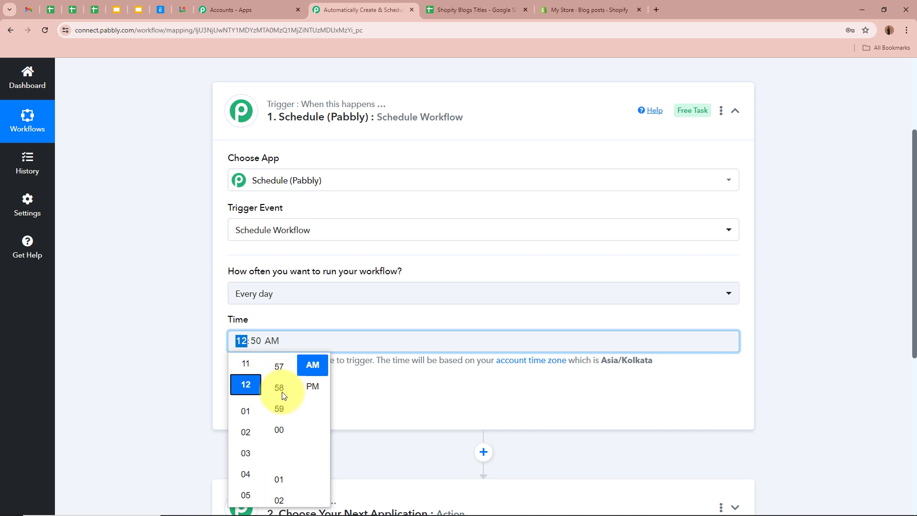
left_click(287, 429)
left_click(311, 386)
left_click(154, 268)
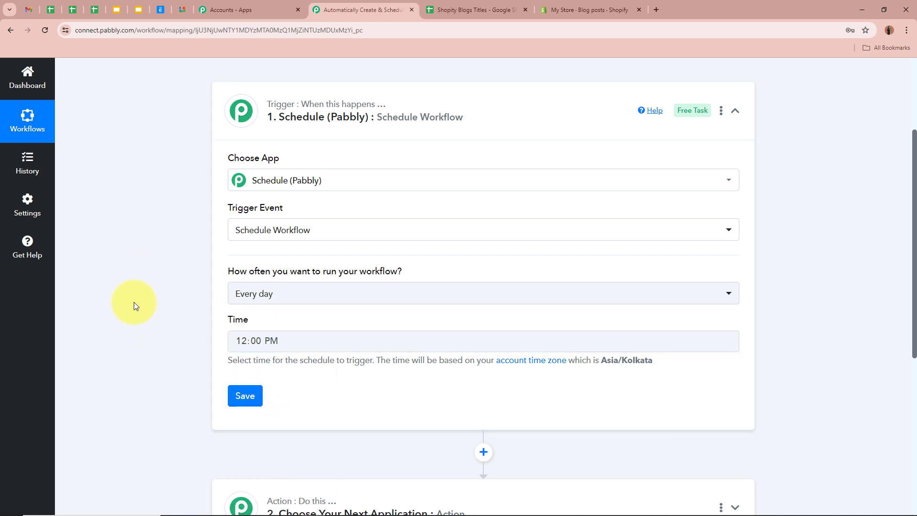
scroll(157, 198, "down", 1)
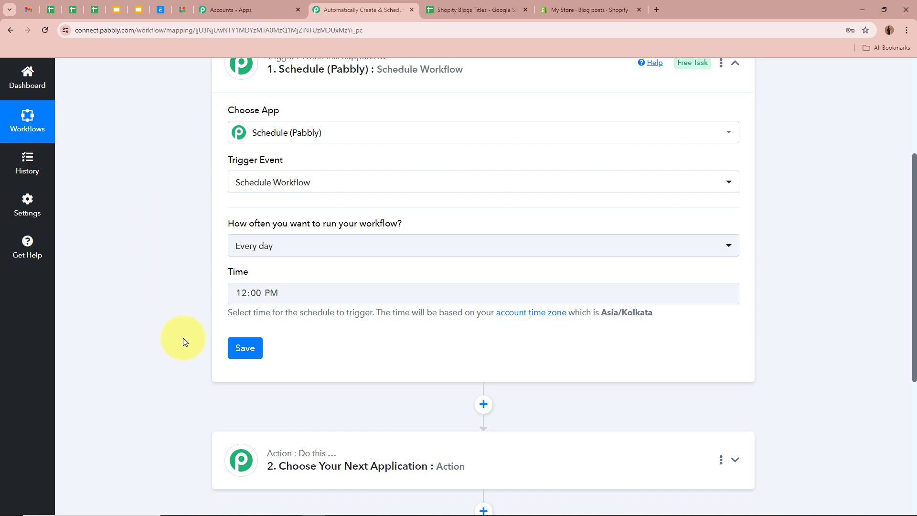
left_click(245, 348)
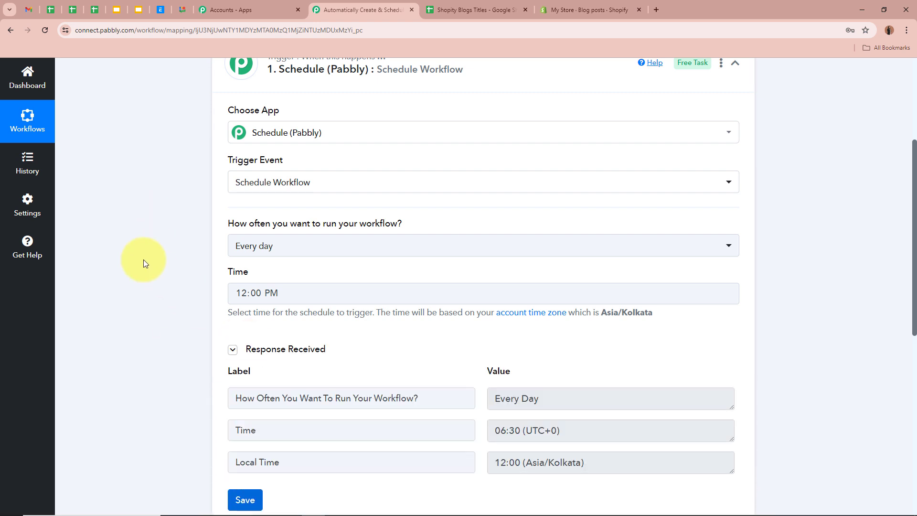
Review the frequency, time and local time in the schedule trigger's received response, and collapse the trigger step.
scroll(143, 259, "down", 3)
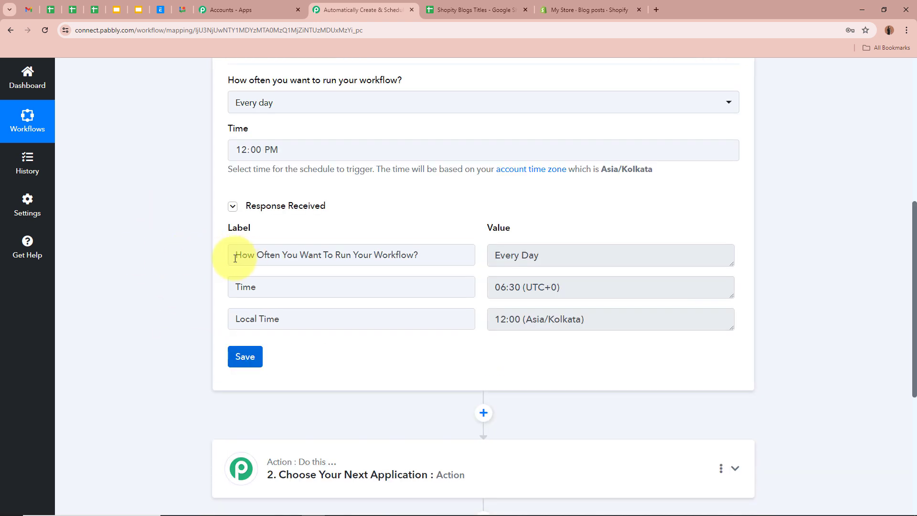
left_click_drag(234, 259, 445, 243)
left_click_drag(573, 253, 405, 252)
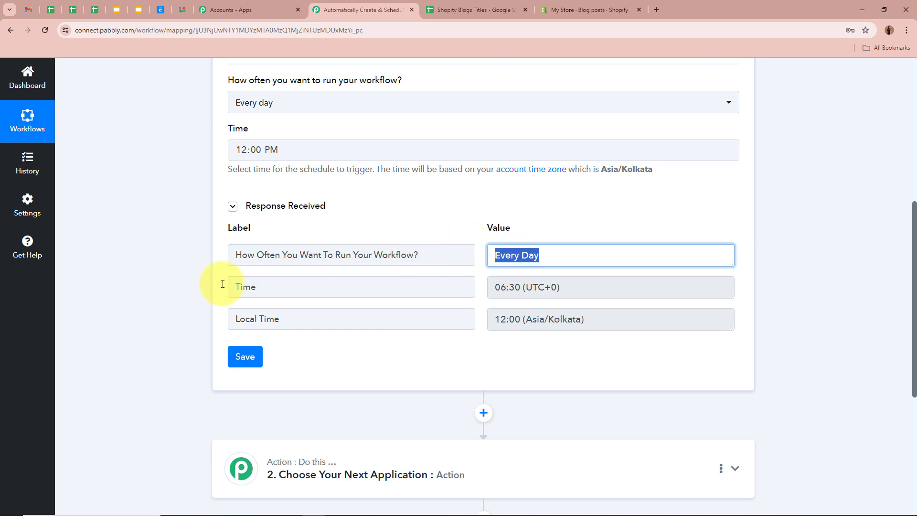
left_click_drag(235, 287, 432, 286)
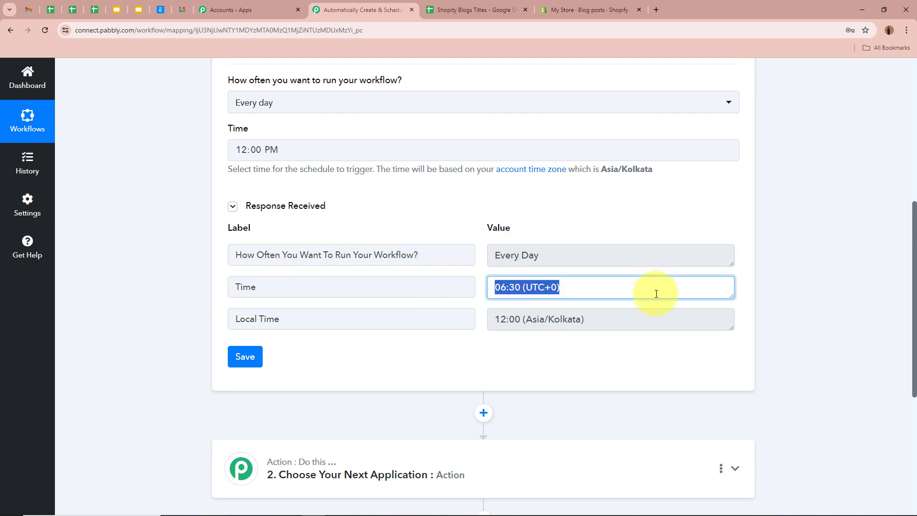
left_click(604, 321)
left_click_drag(494, 319, 587, 320)
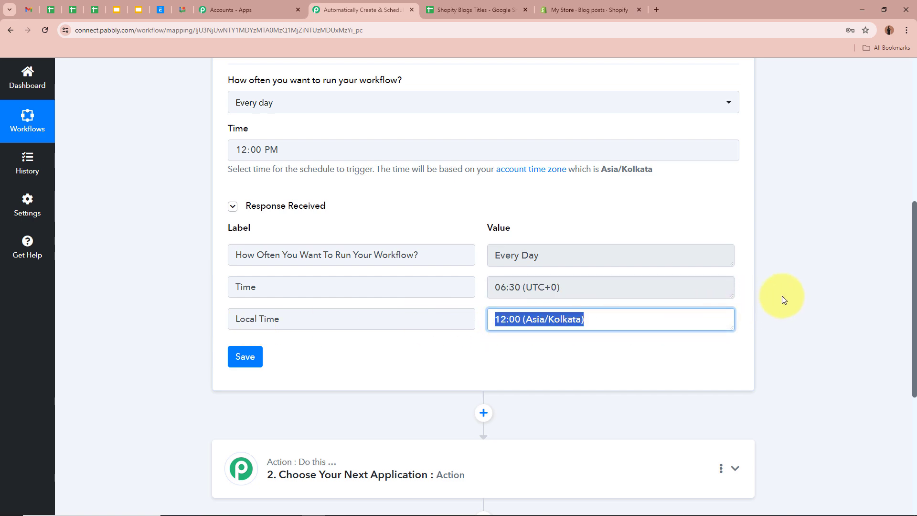
left_click(816, 281)
scroll(815, 281, "up", 6)
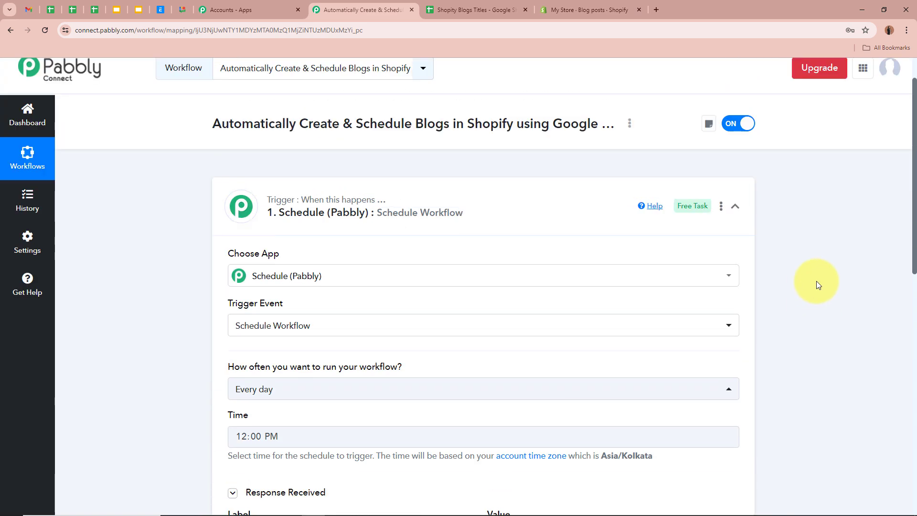
left_click(544, 208)
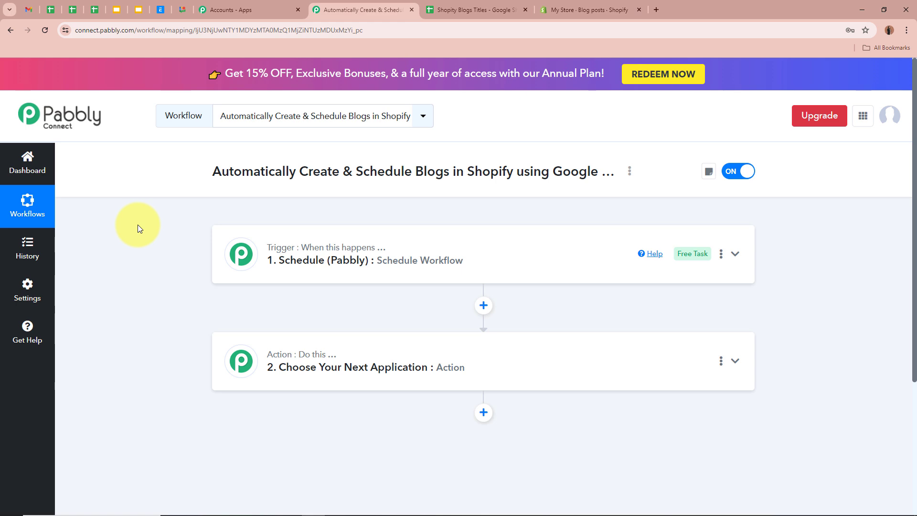
Check the blog publishing dates in the Shopity Blogs Titles spreadsheet in Google Sheets and return to the Pabbly Connect workflow.
left_click(473, 10)
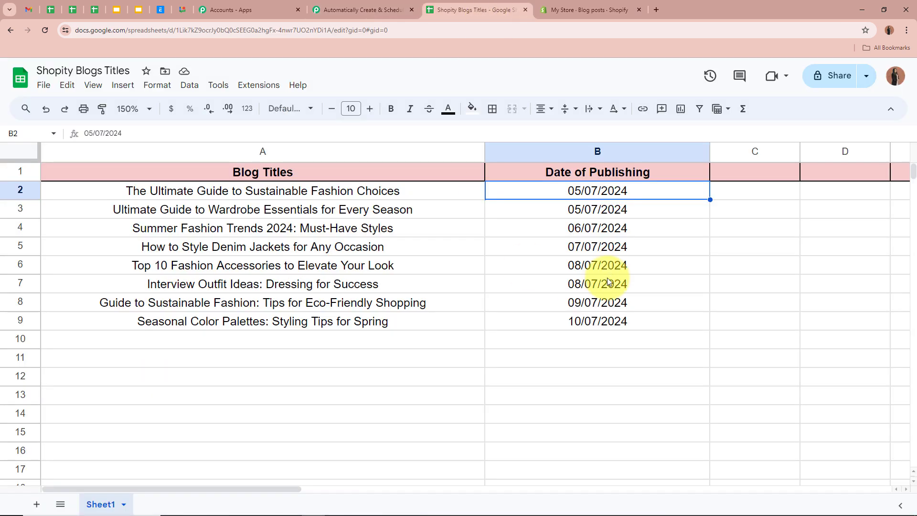
left_click(585, 229)
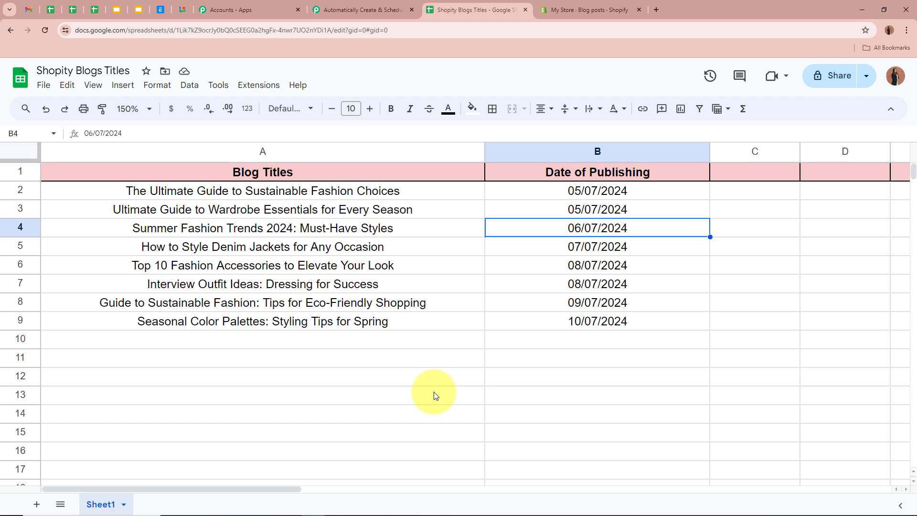
left_click(351, 9)
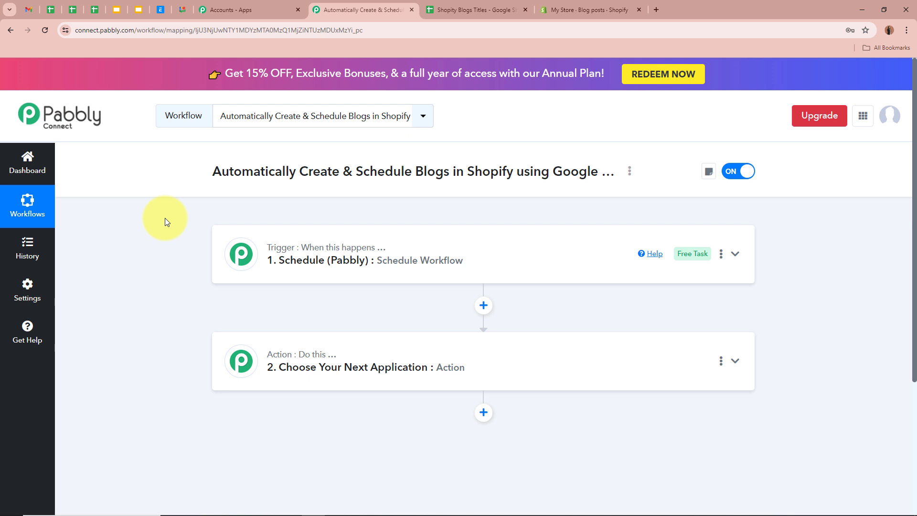
Choose Date/Time Formatter (Pabbly) as the application for the workflow's second step.
scroll(165, 217, "down", 2)
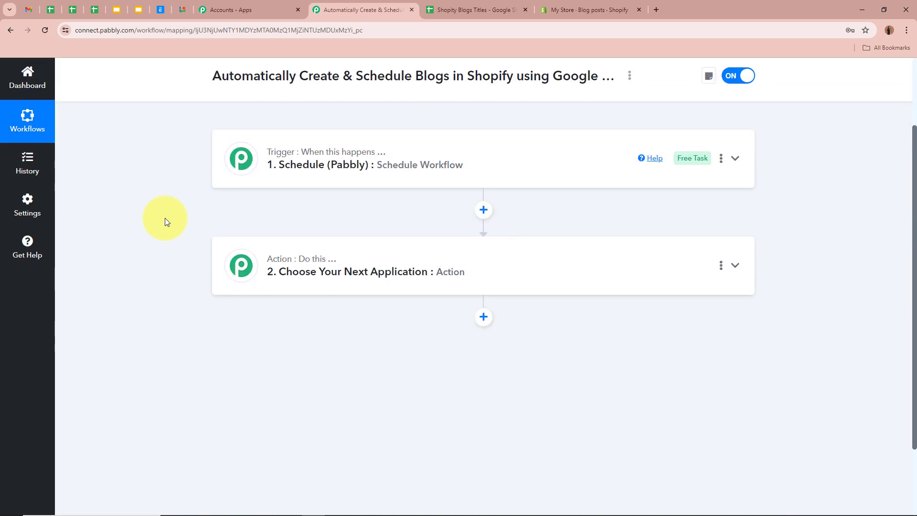
left_click(423, 261)
scroll(121, 242, "down", 2)
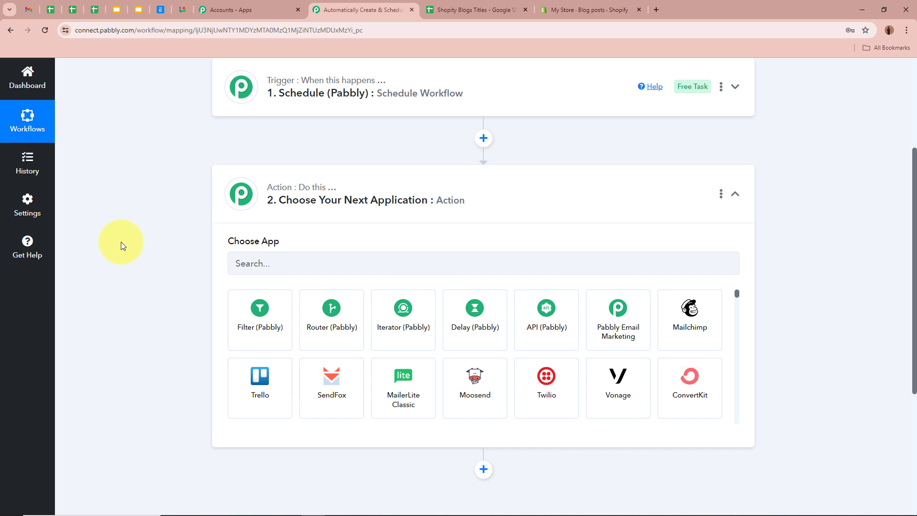
left_click(358, 263)
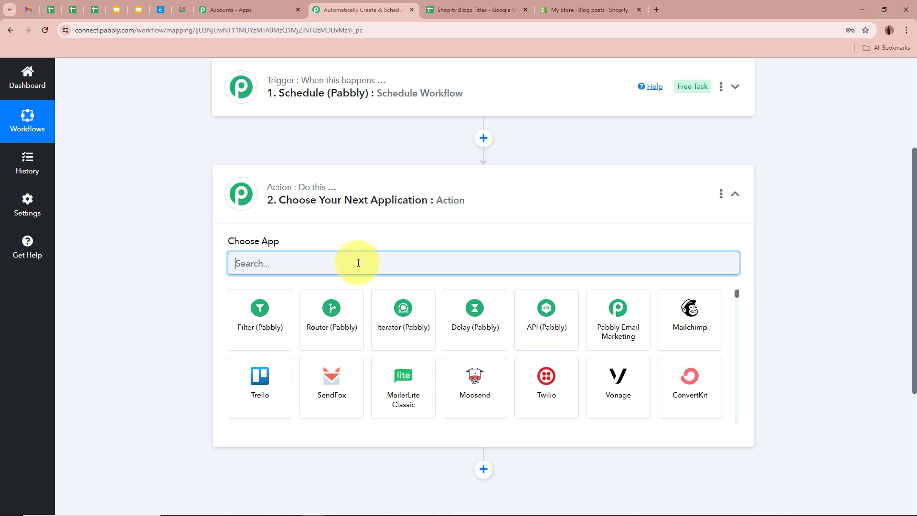
type("Date")
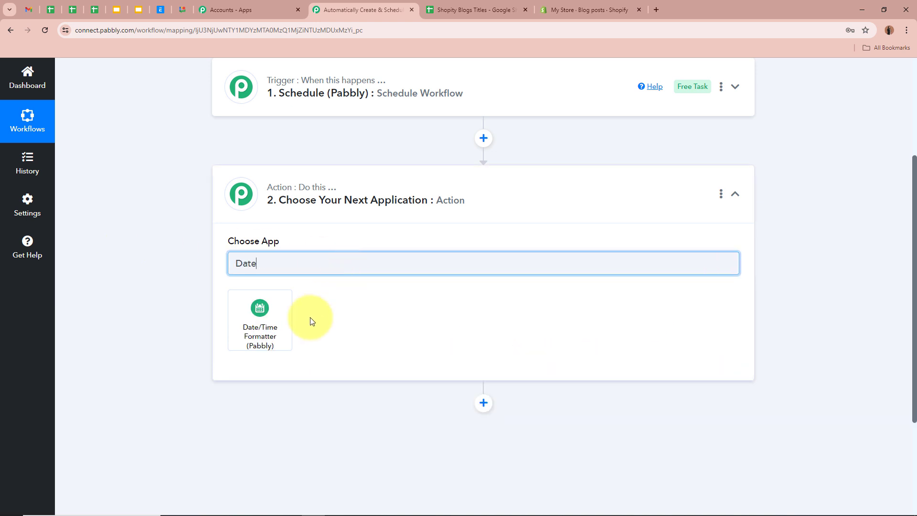
left_click(262, 322)
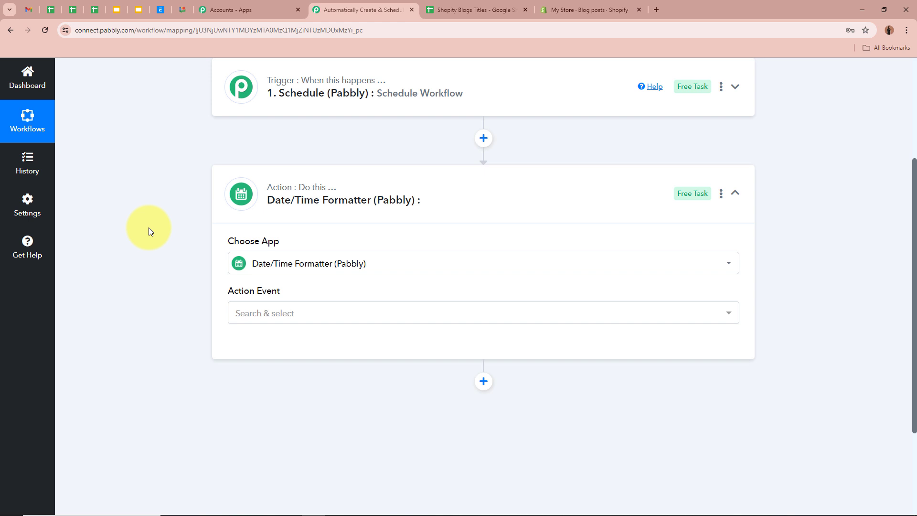
Set the Date/Time Formatter's action event to Current Date and connect it.
left_click(299, 315)
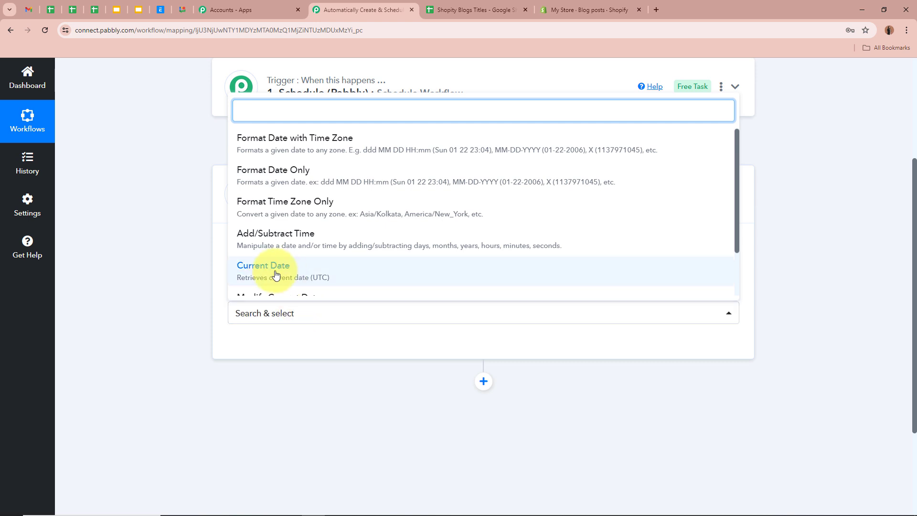
left_click(237, 270)
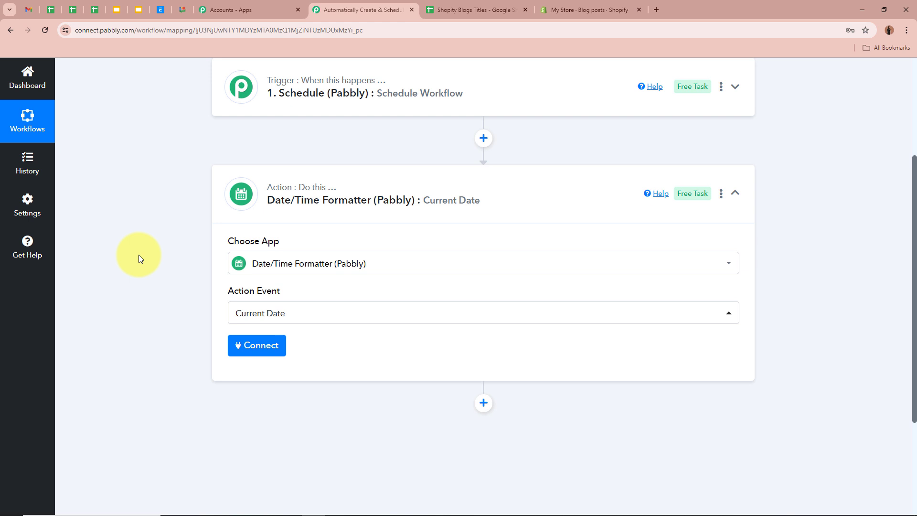
left_click(255, 350)
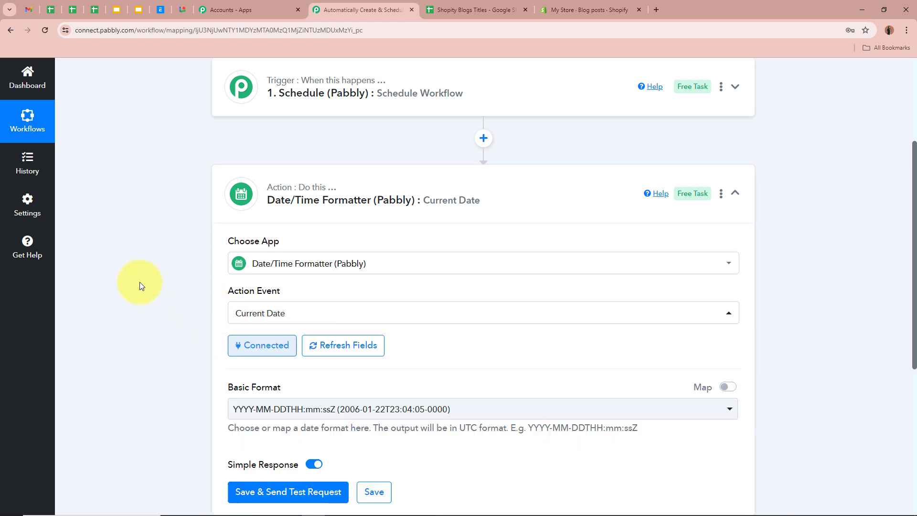
Check which date format the Date of Publishing column uses in Google Sheets, and return to the Pabbly Connect workflow.
scroll(139, 282, "down", 2)
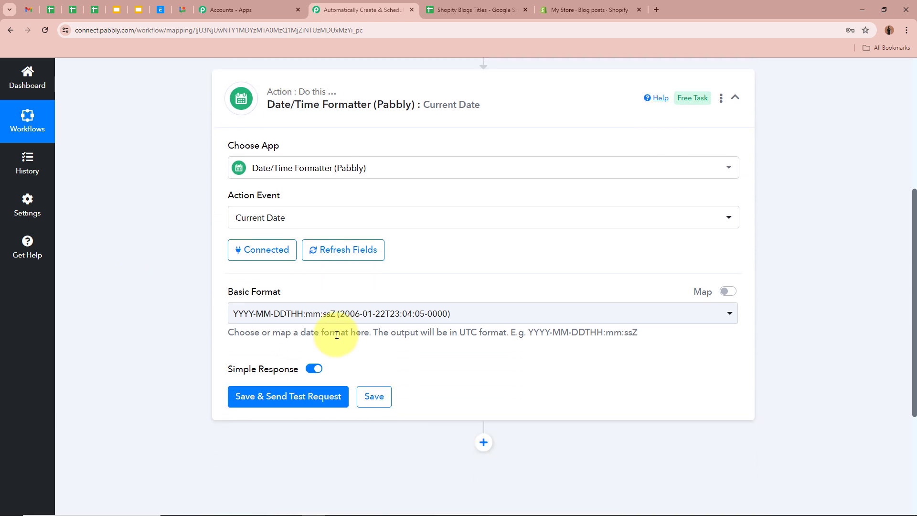
scroll(154, 285, "down", 1)
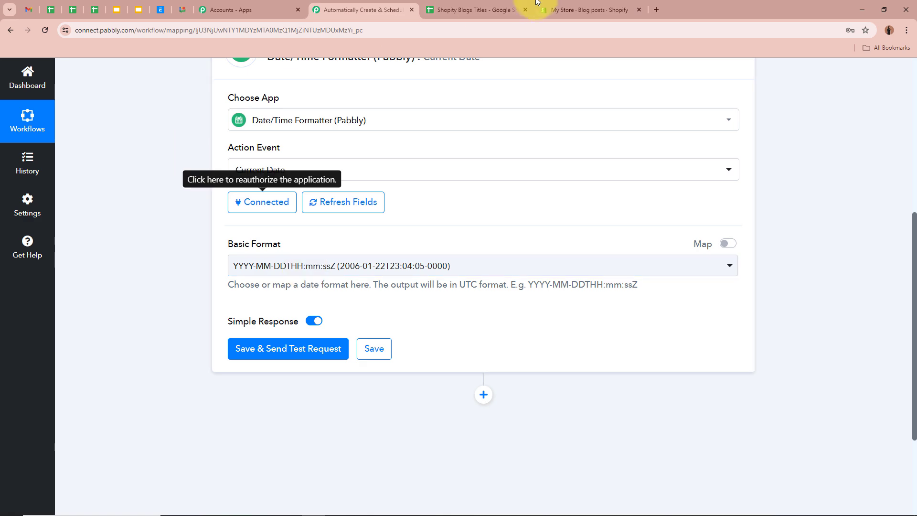
left_click(502, 6)
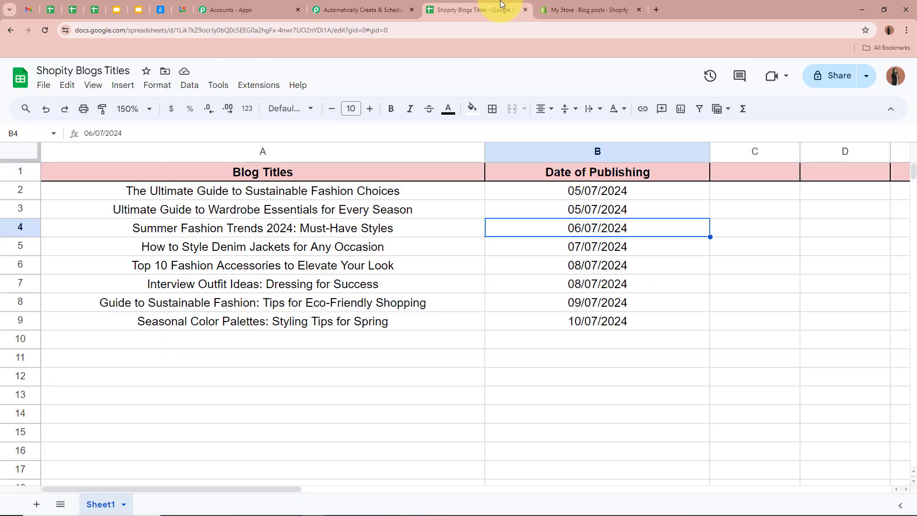
left_click(518, 191)
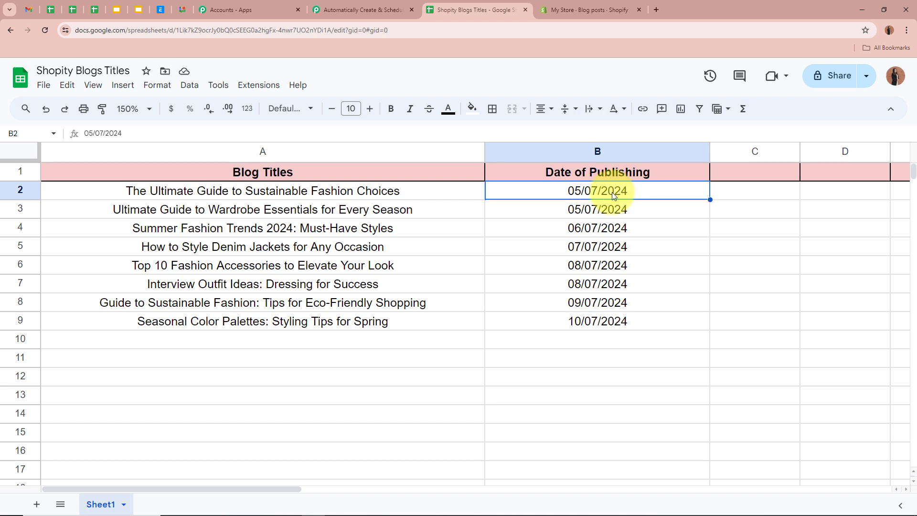
left_click(361, 4)
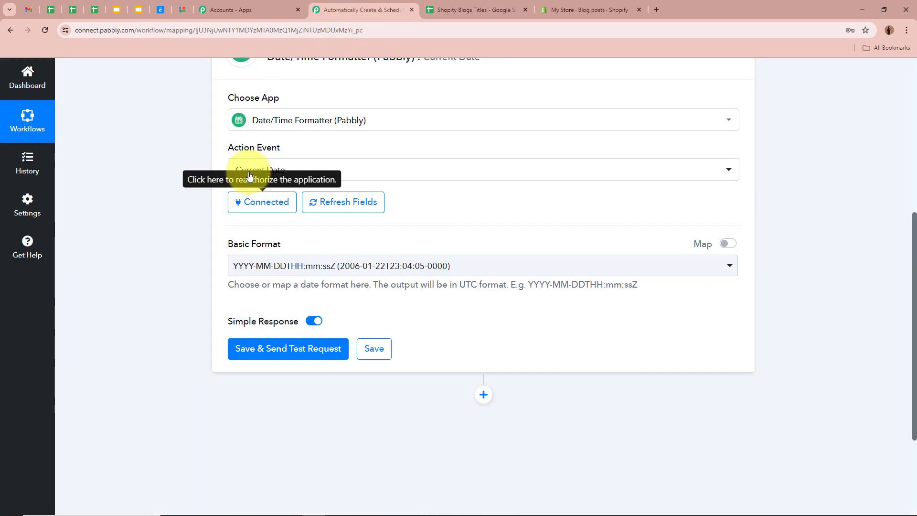
Set the current date's basic format to DD/MM/YYYY, then save the action and send a test request.
left_click(266, 268)
scroll(305, 416, "down", 3)
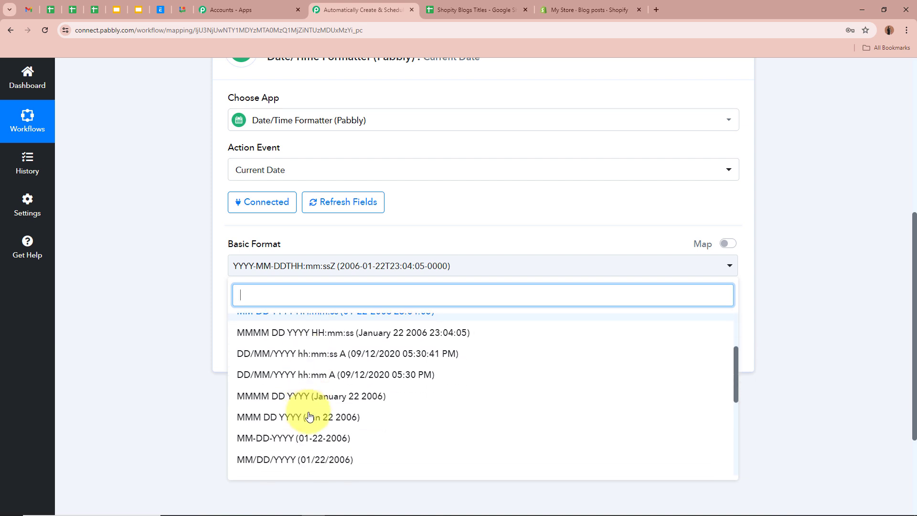
scroll(261, 430, "down", 3)
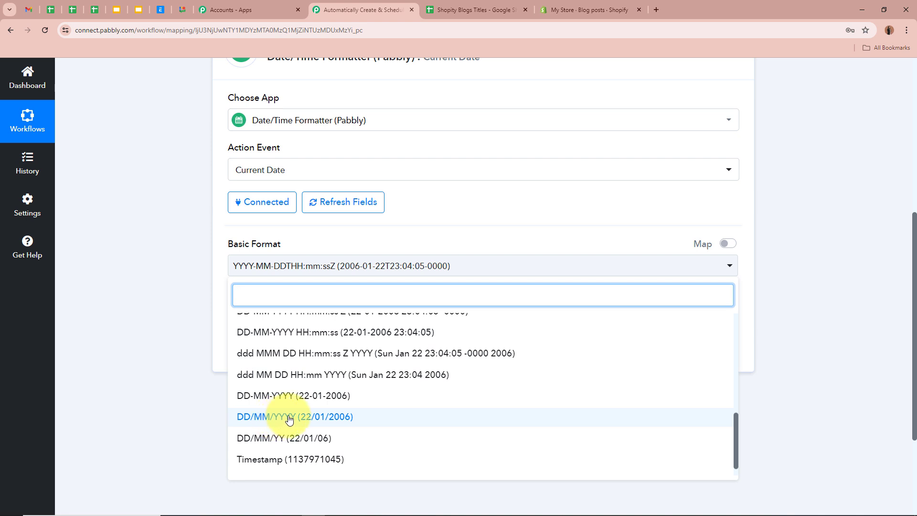
left_click(285, 419)
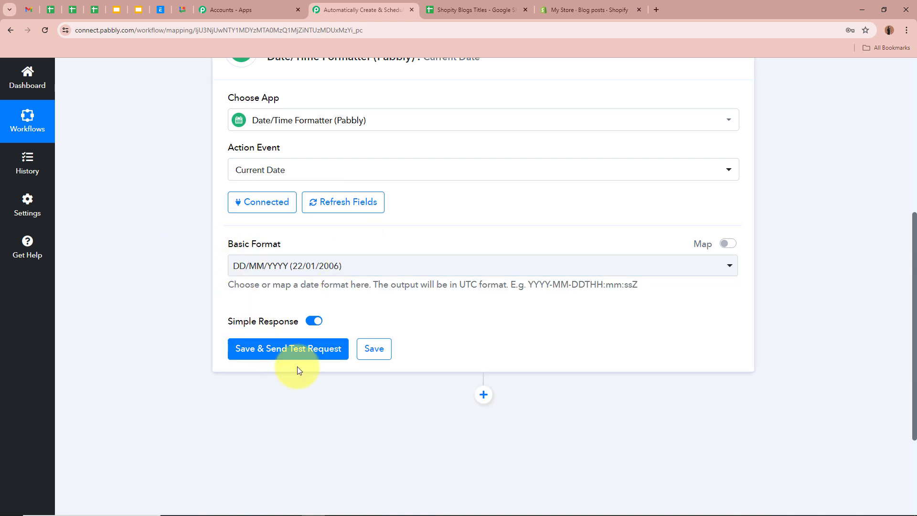
left_click(295, 352)
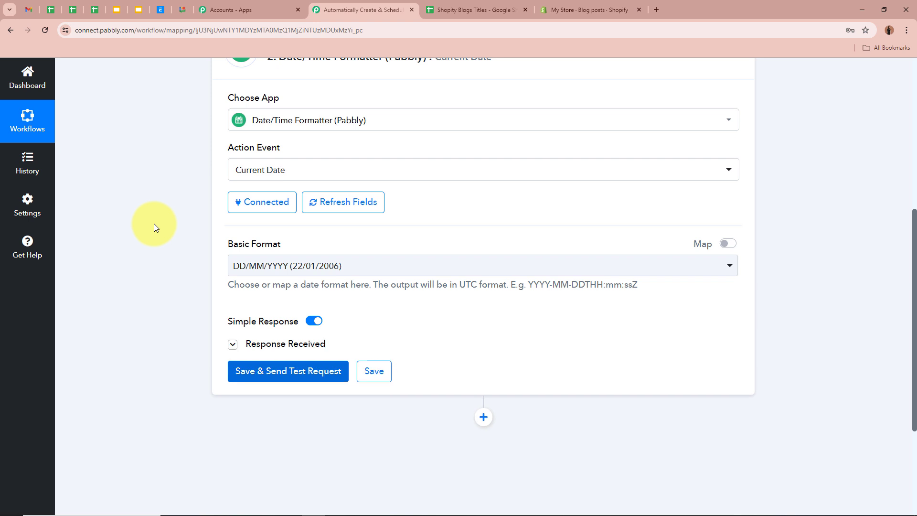
Examine the type and result values in the response received by the Current Date action.
scroll(154, 224, "down", 3)
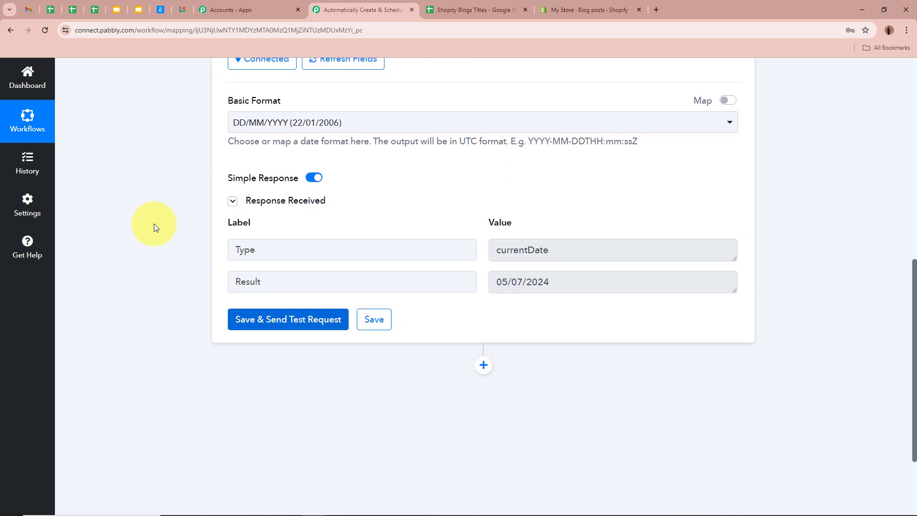
left_click(574, 282)
left_click(539, 249)
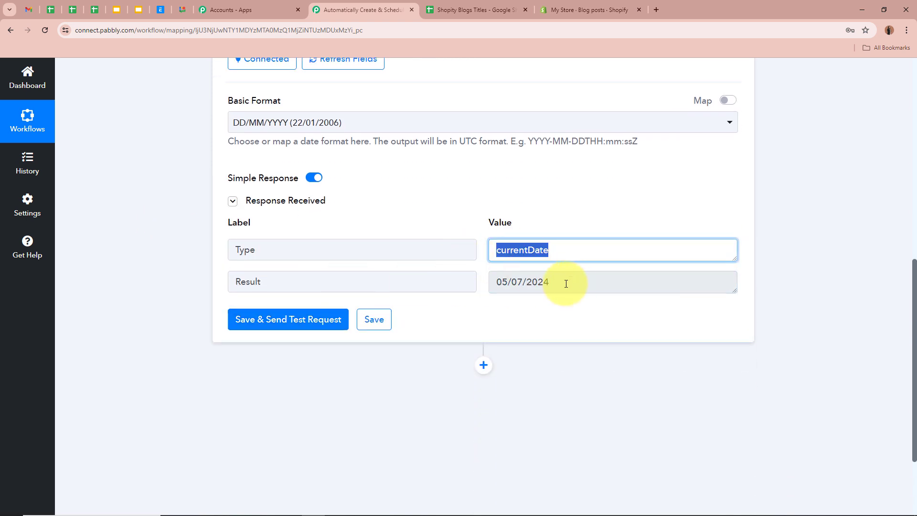
left_click(502, 286)
left_click(512, 284)
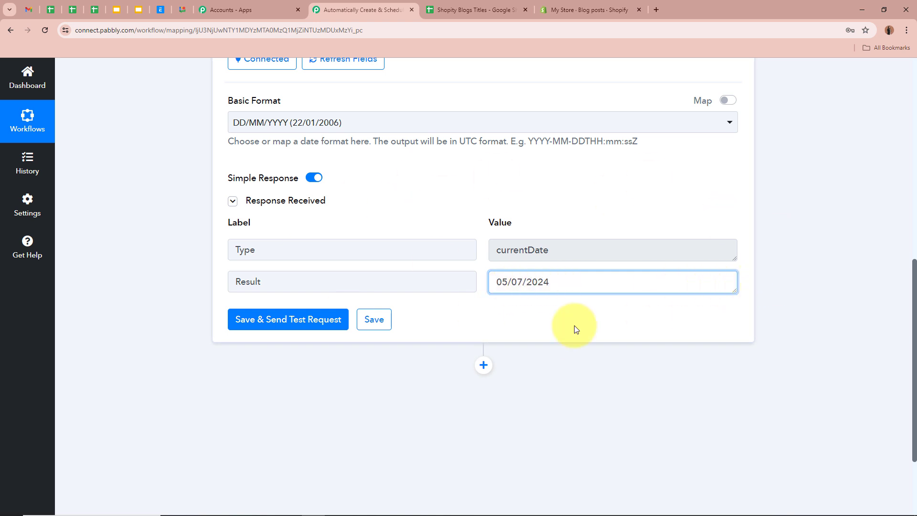
Collapse the Date/Time Formatter step so the workflow shows only its step headers.
scroll(777, 252, "up", 1)
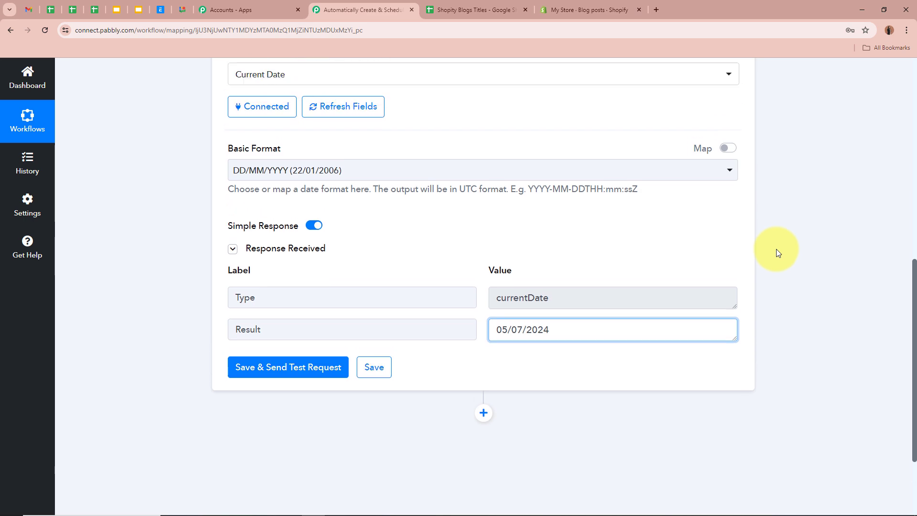
scroll(778, 253, "up", 7)
left_click(735, 239)
scroll(796, 252, "up", 2)
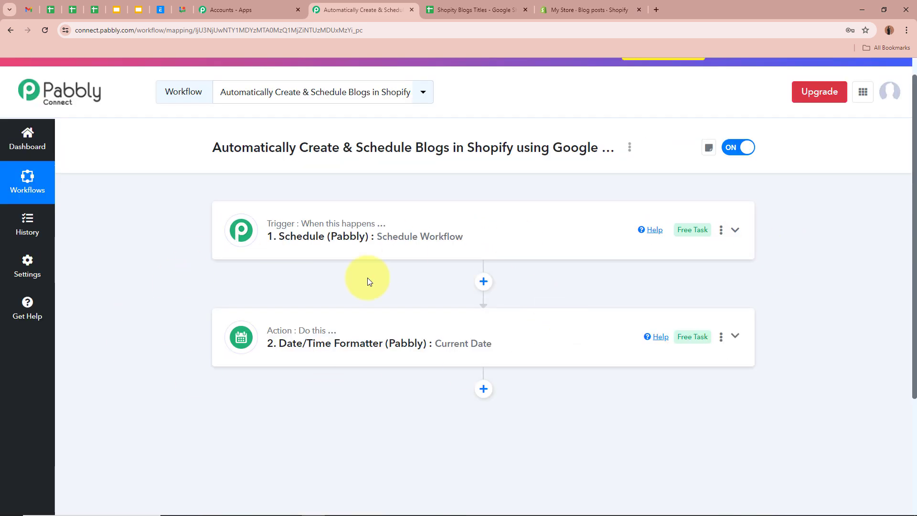
scroll(164, 302, "up", 1)
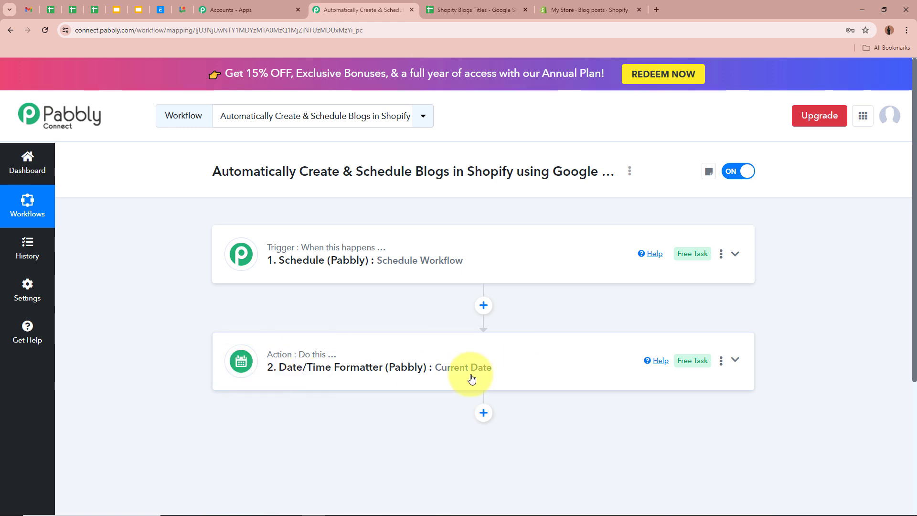
Check the Date of Publishing entries in the Shopity Blogs Titles spreadsheet against the workflow's daily date logic, and return to the Pabbly Connect workflow.
left_click(467, 5)
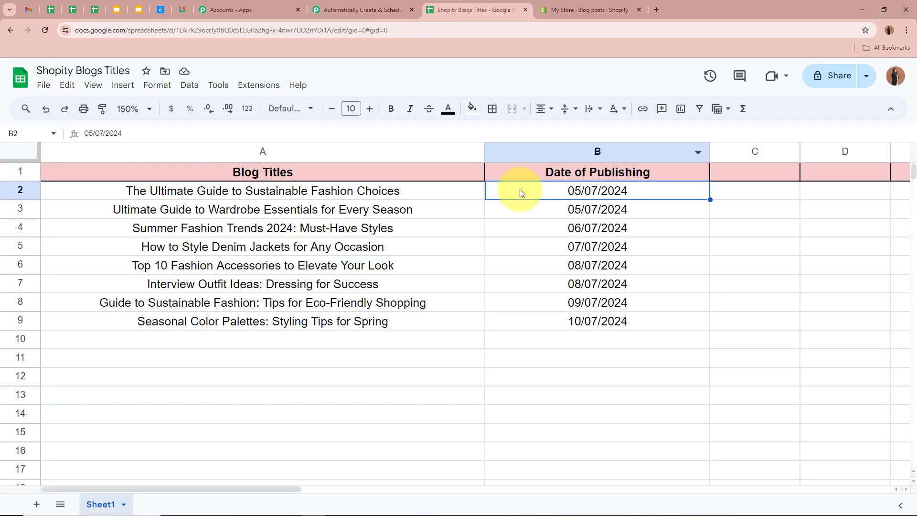
left_click(528, 213)
left_click(525, 261)
left_click(522, 287)
left_click(523, 302)
left_click(522, 322)
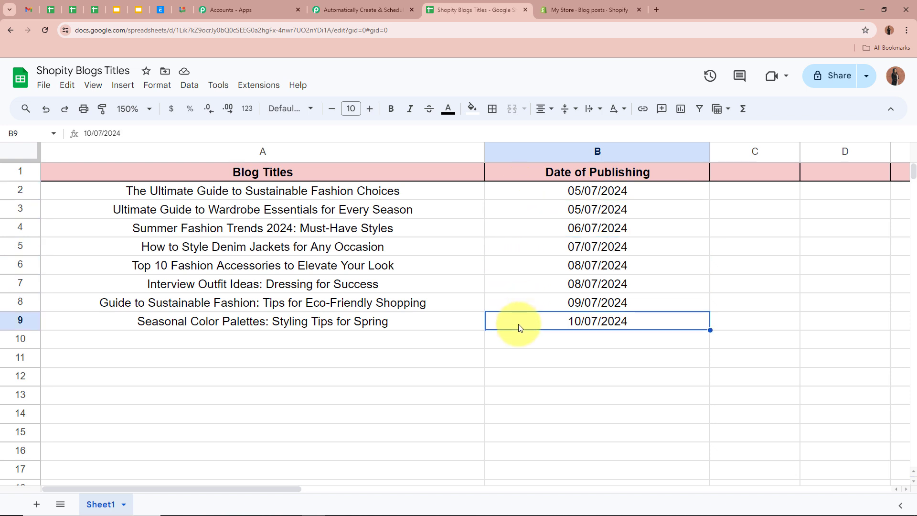
left_click(527, 192)
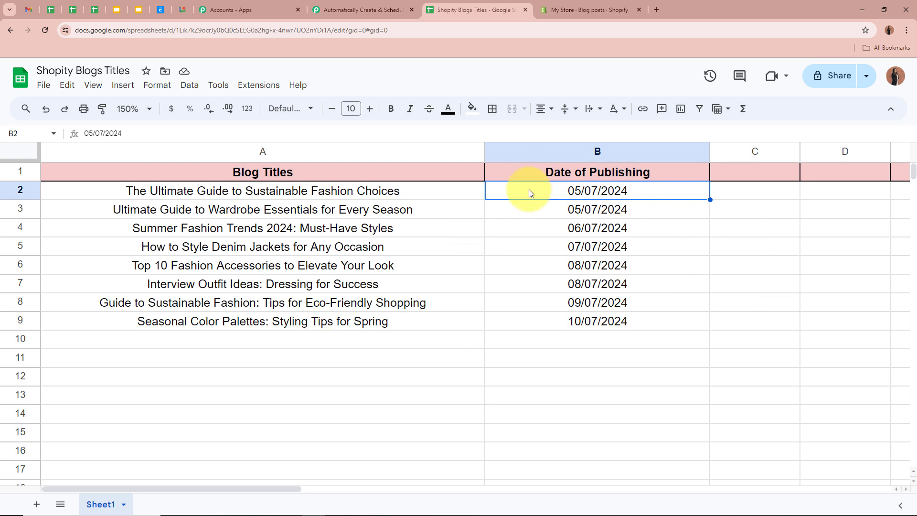
left_click(523, 206)
left_click(514, 197)
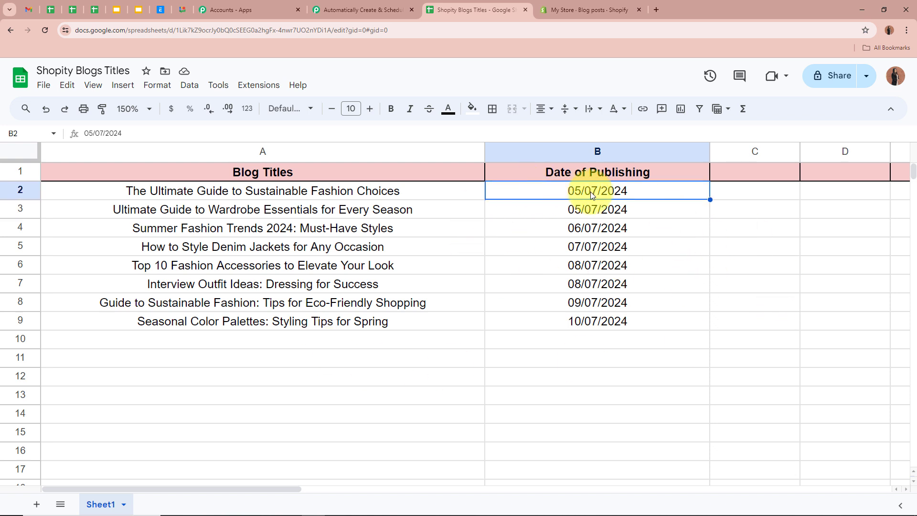
left_click(377, 9)
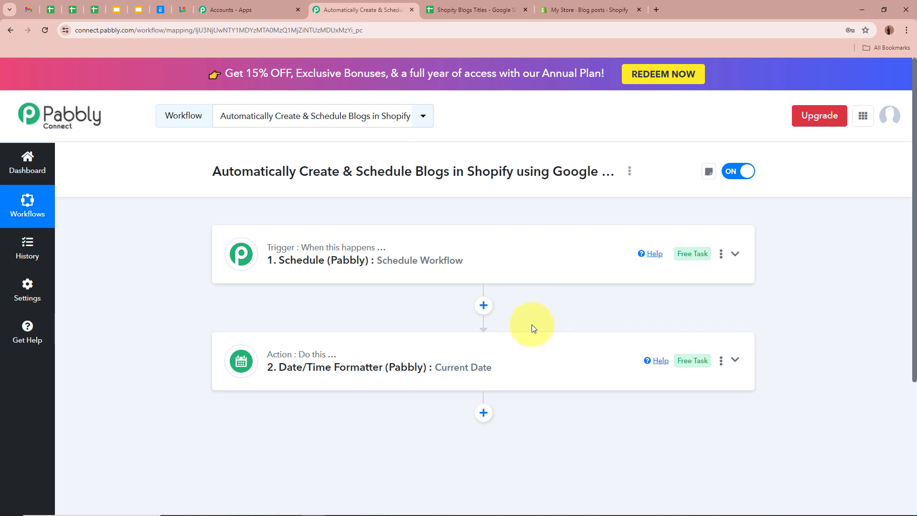
left_click(459, 10)
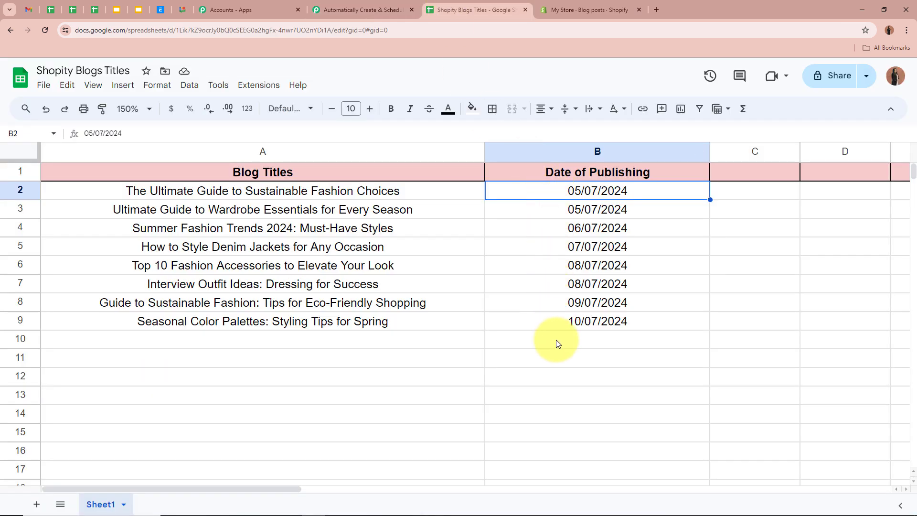
left_click(543, 210)
left_click(542, 229)
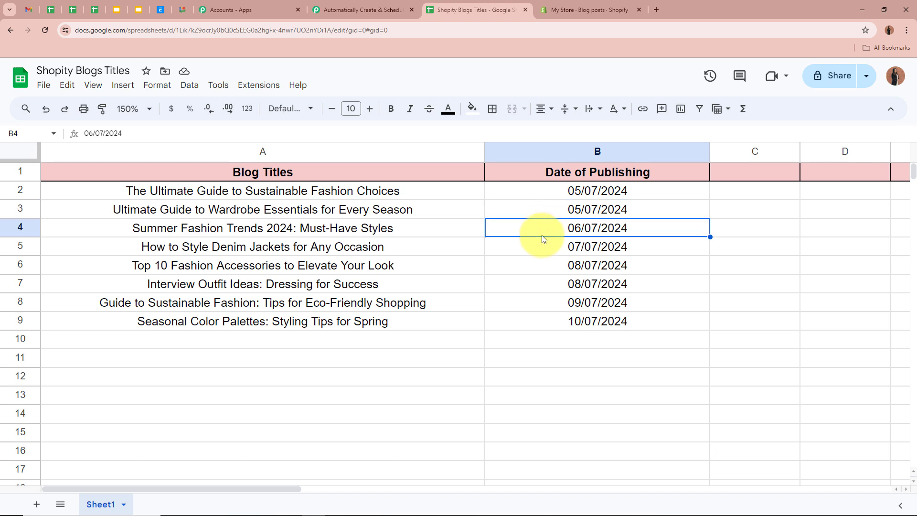
left_click(544, 264)
left_click(545, 305)
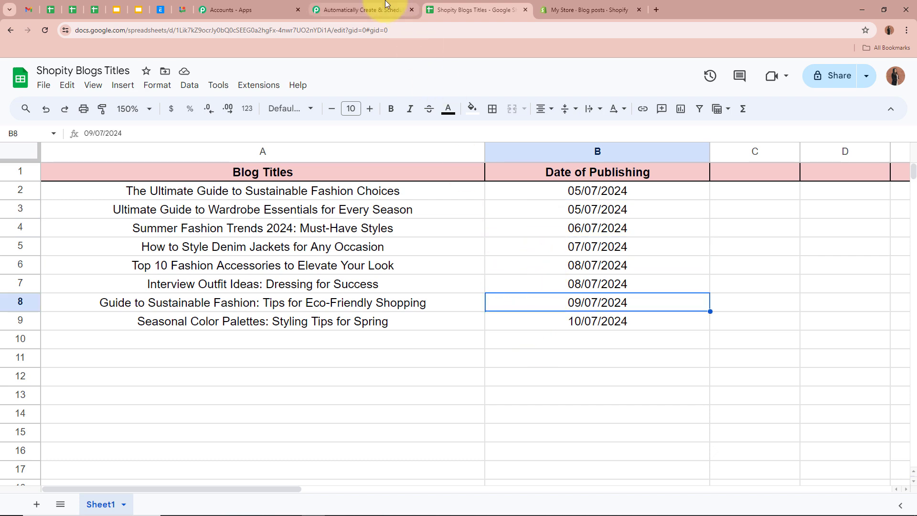
left_click(363, 10)
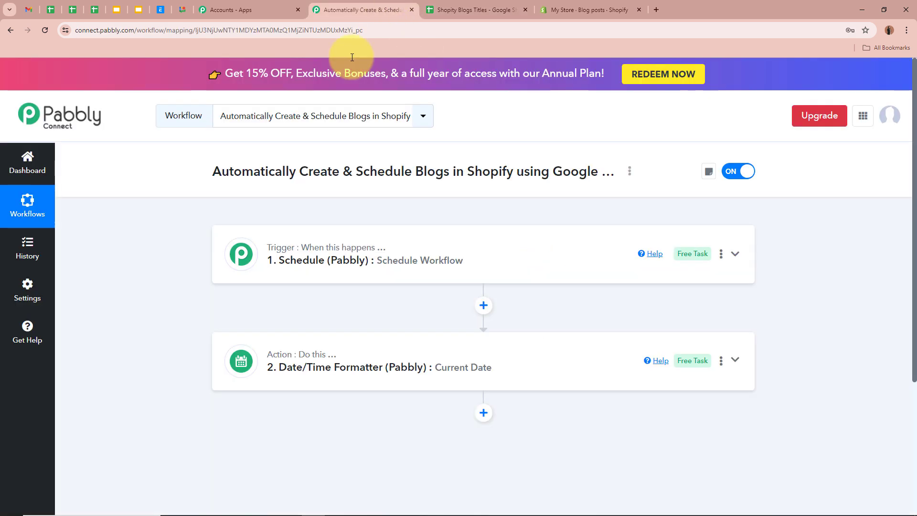
Add a third step after the Date/Time Formatter and choose Google Sheets as its application.
left_click(484, 413)
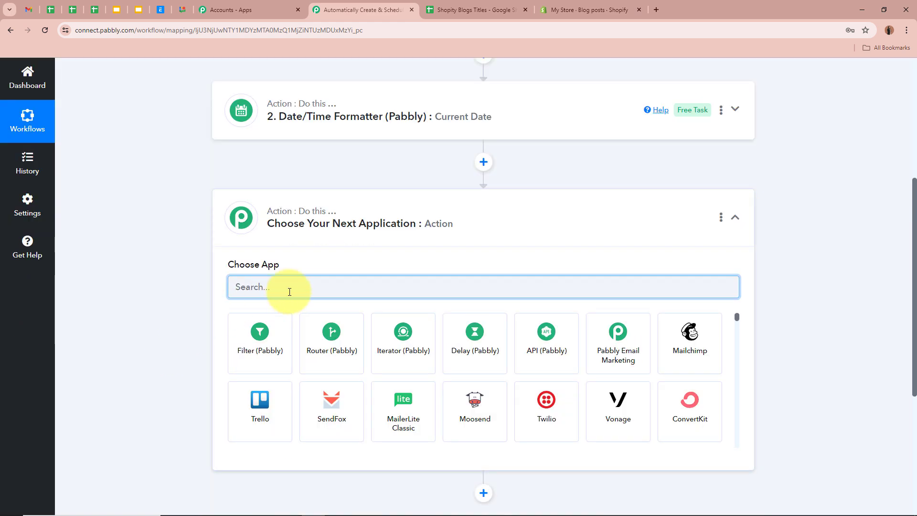
type("Google")
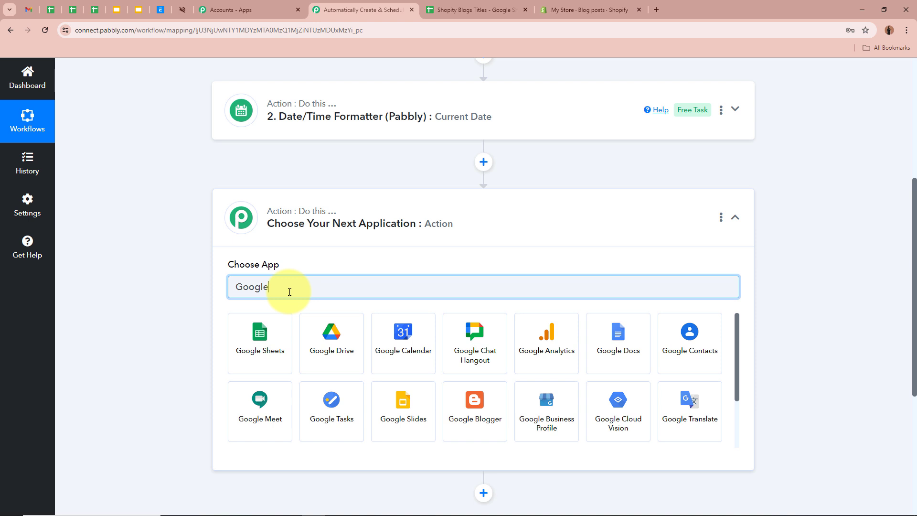
type(" Sheets")
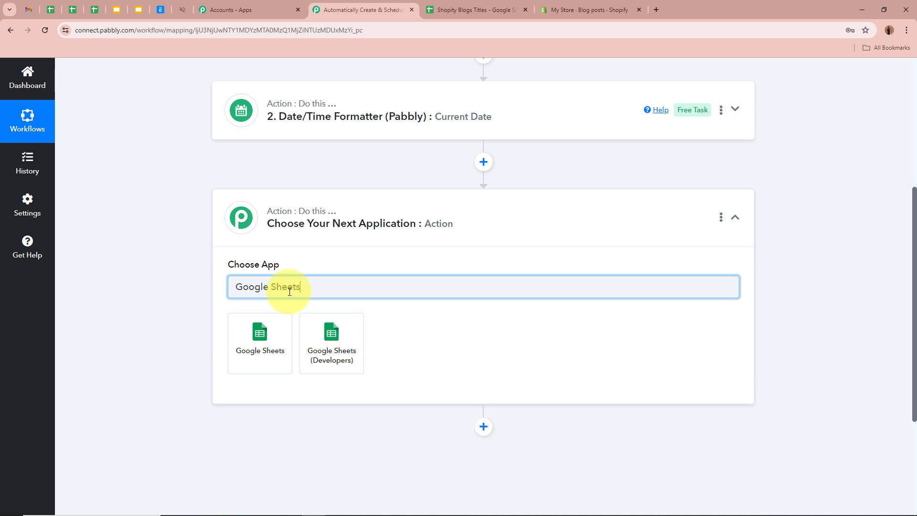
left_click(260, 334)
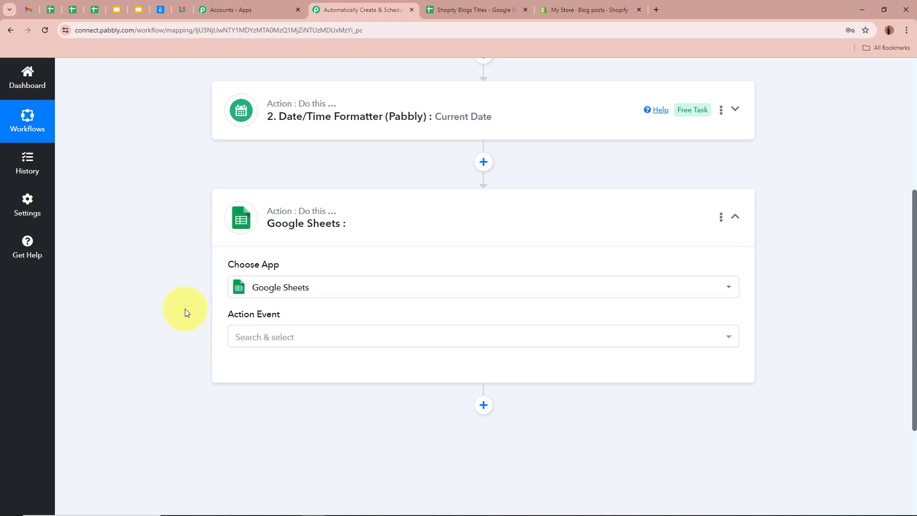
Set the Google Sheets action event to Lookup Spreadsheet Rows V2.
left_click(286, 338)
scroll(320, 239, "down", 3)
scroll(319, 236, "down", 3)
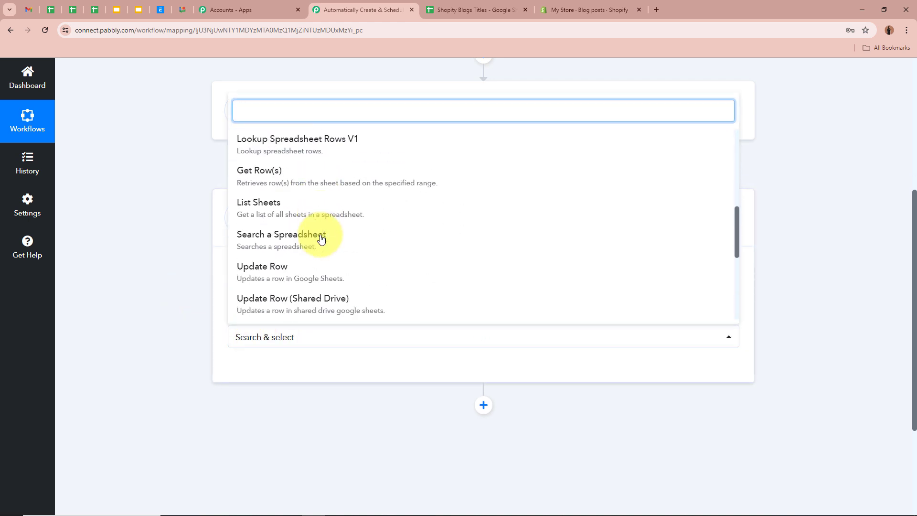
scroll(317, 233, "up", 1)
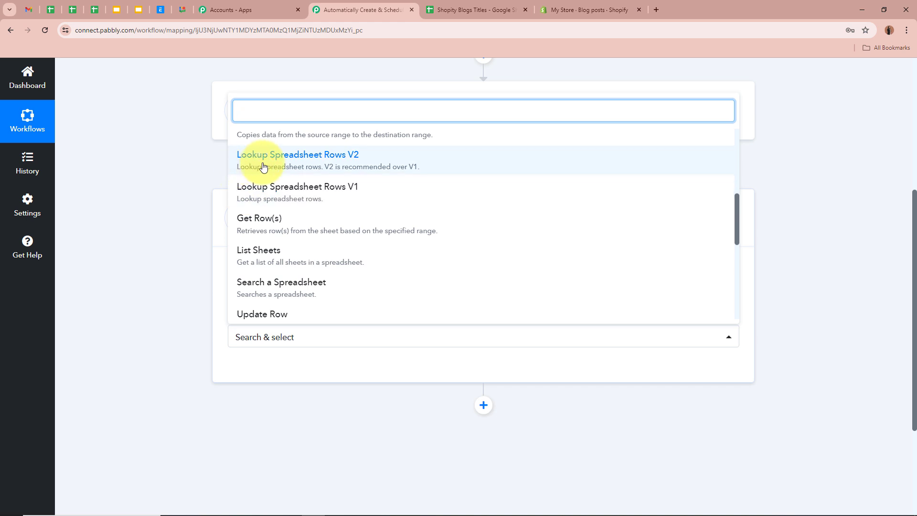
left_click(377, 166)
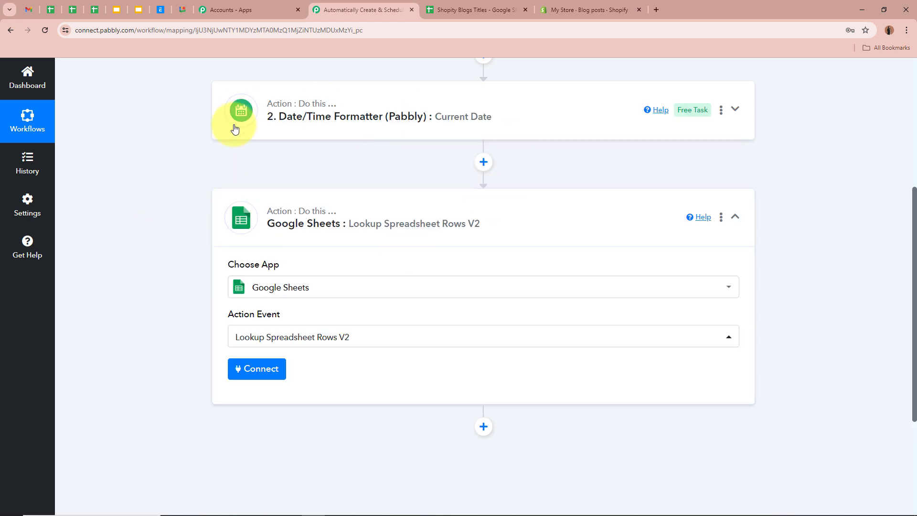
Connect the Google Sheets action through a new connection, signing in with the Google account and allowing Pabbly Connect Sheets access.
left_click(472, 4)
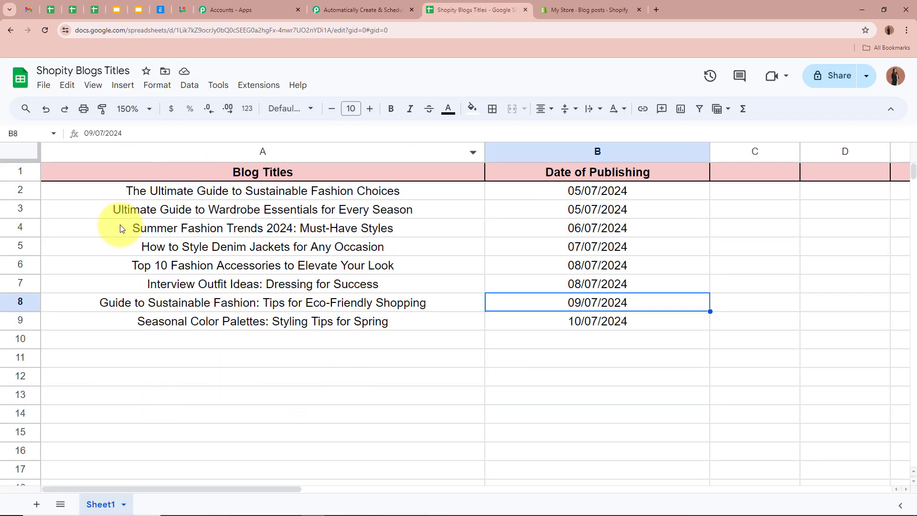
left_click(337, 7)
scroll(164, 296, "down", 1)
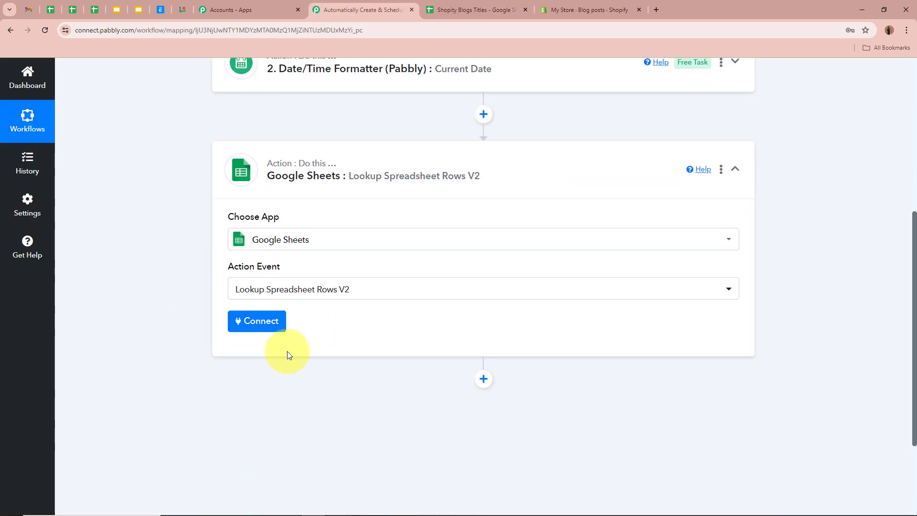
left_click(244, 317)
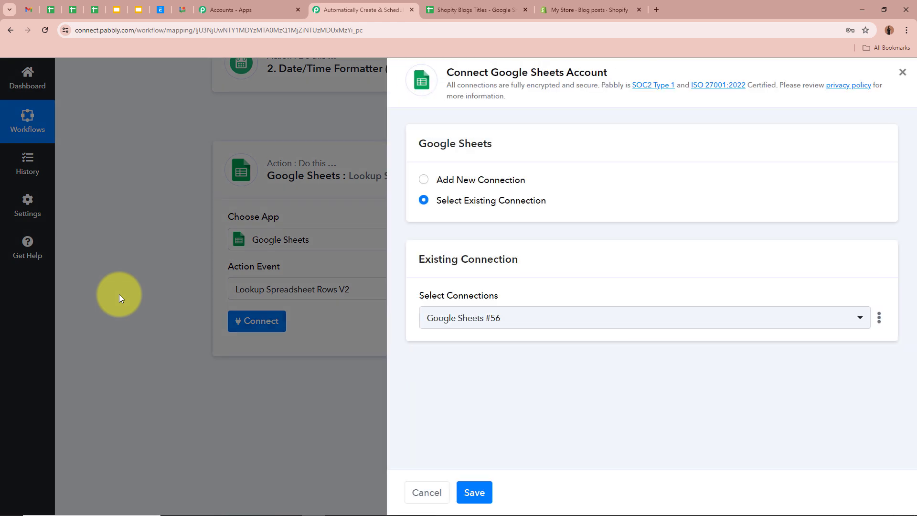
left_click(423, 179)
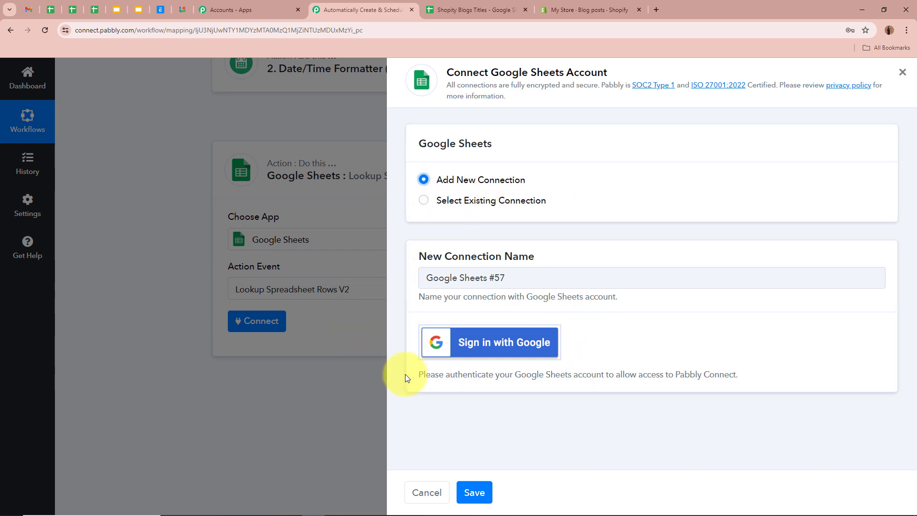
left_click(517, 339)
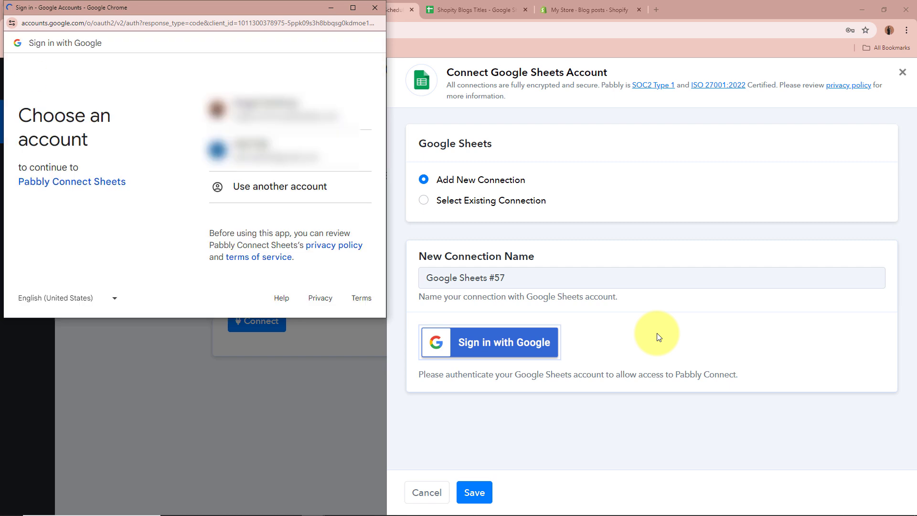
left_click(289, 115)
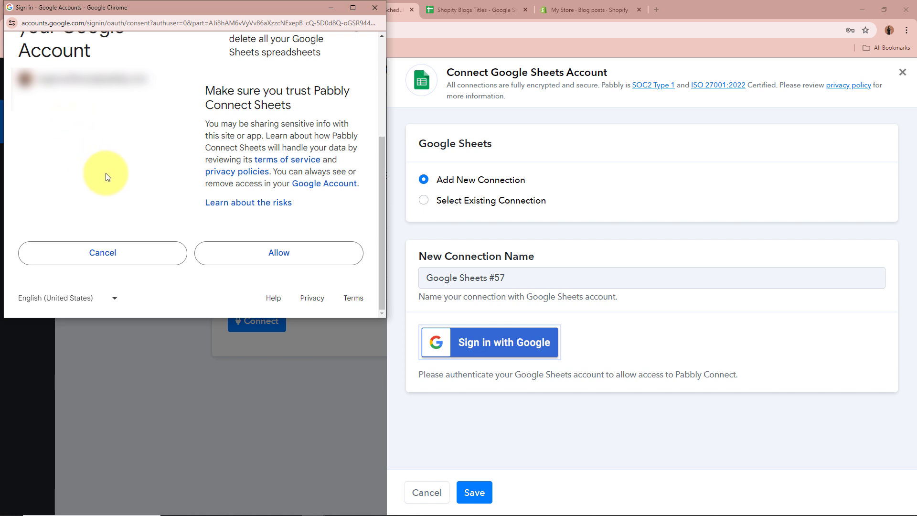
left_click(270, 262)
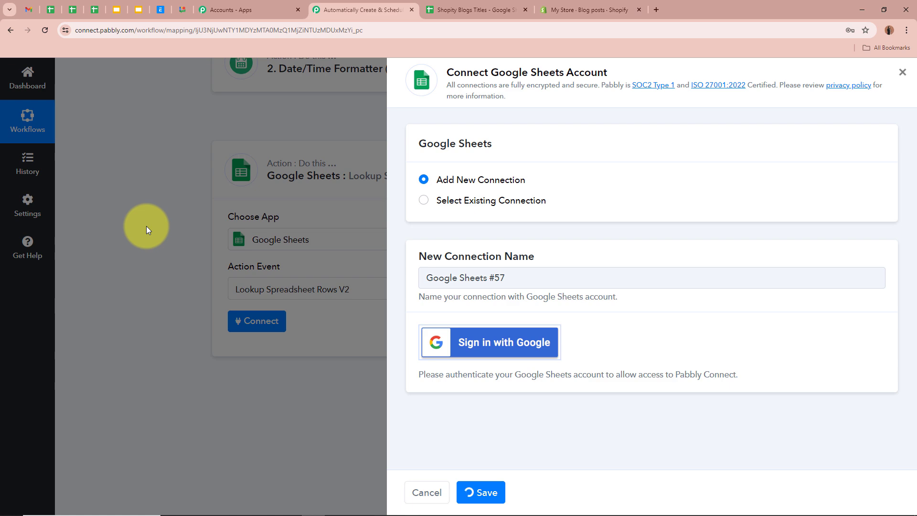
Examine the lookup fields of the Google Sheets action, and the blog titles and publishing dates in the Shopity Blogs Titles spreadsheet.
scroll(146, 226, "down", 3)
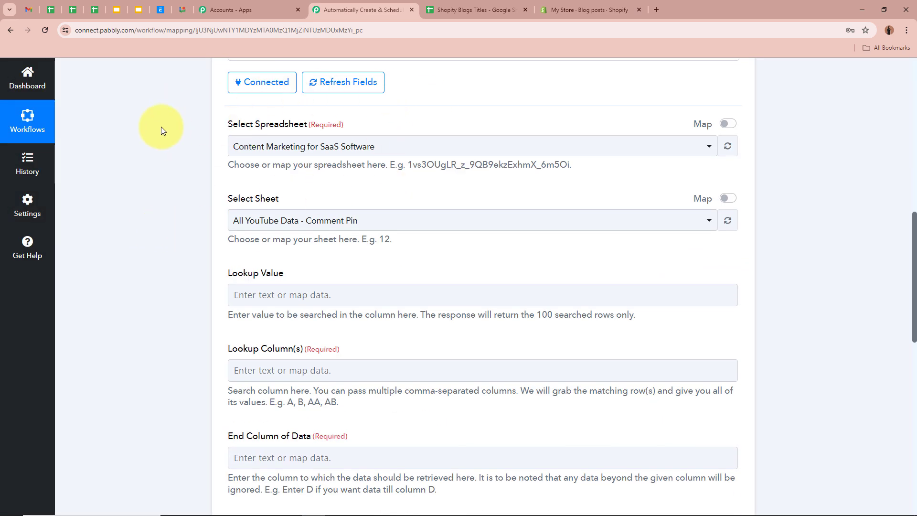
left_click(454, 10)
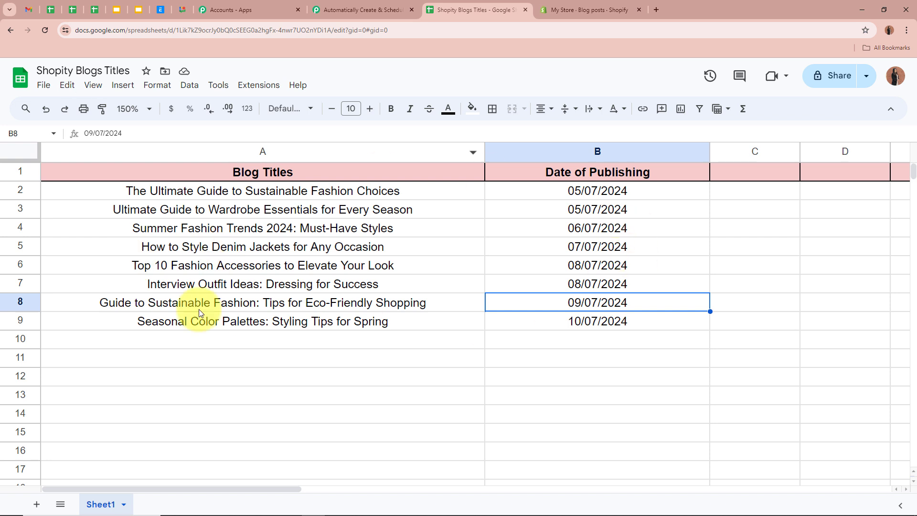
left_click(230, 189)
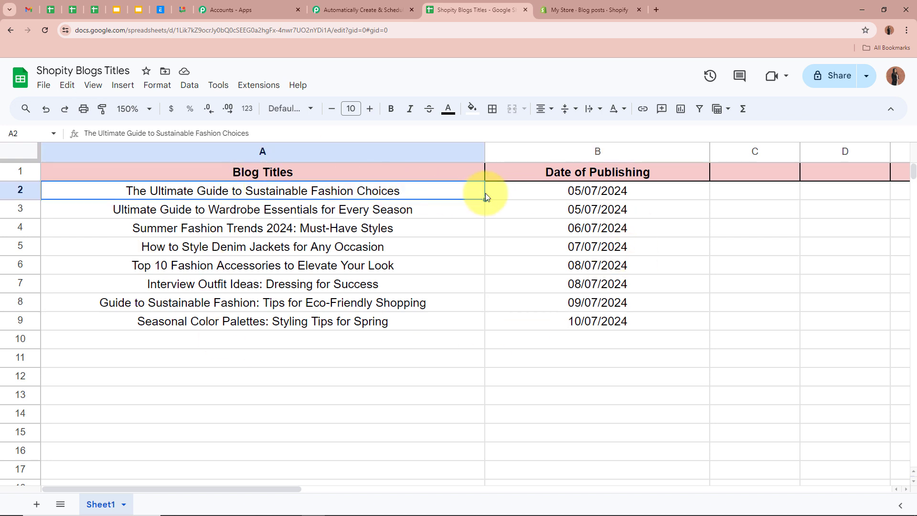
left_click(506, 194)
left_click(266, 190)
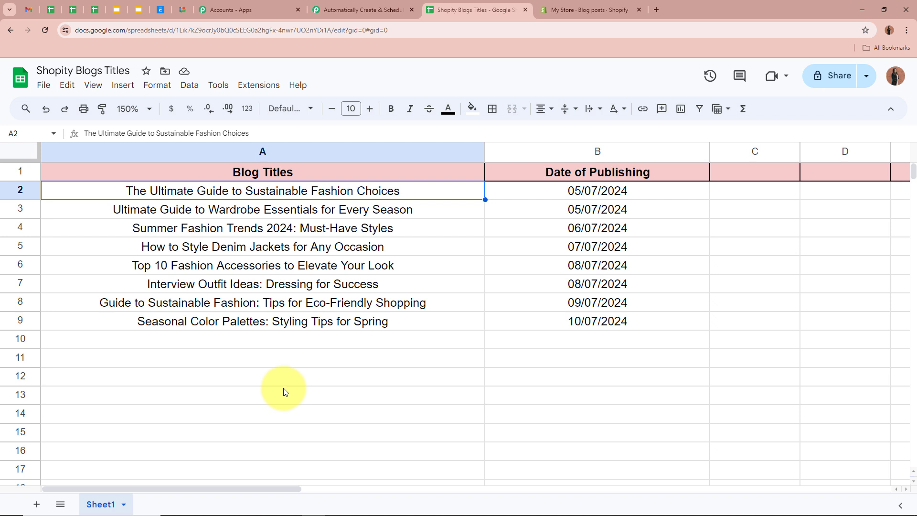
left_click(532, 196)
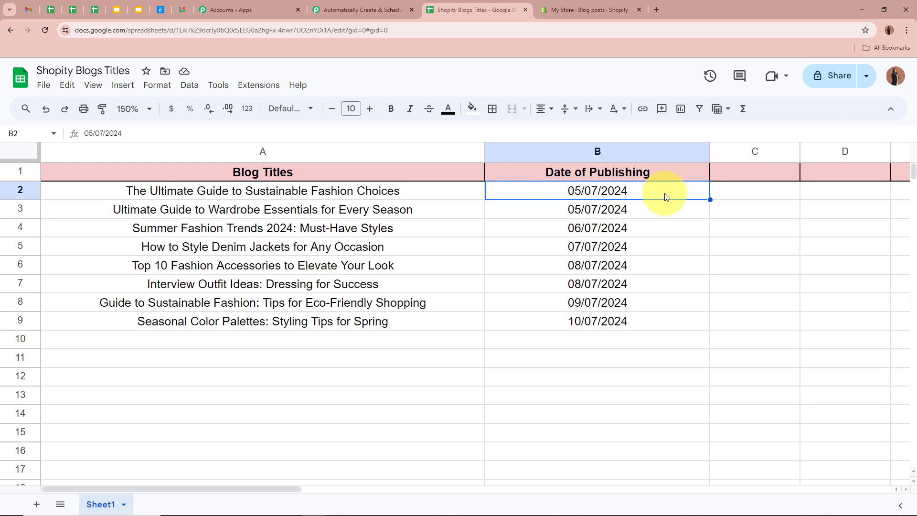
left_click(657, 365)
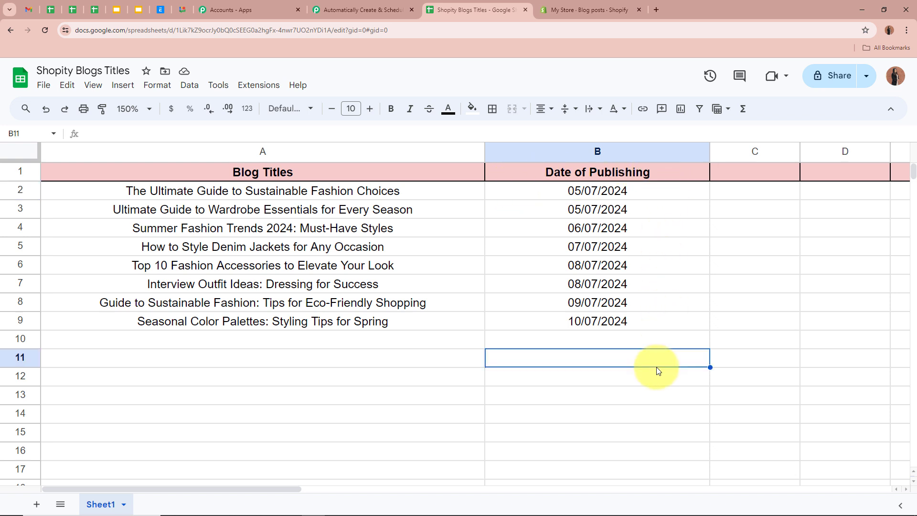
Choose the Shopity Blogs Titles spreadsheet and its Sheet1 as the lookup source in the Google Sheets action.
left_click(361, 6)
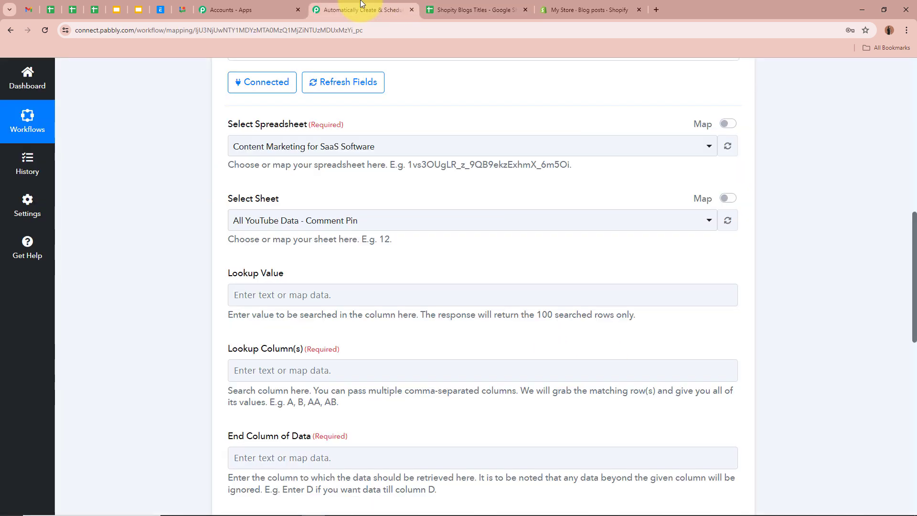
left_click(332, 148)
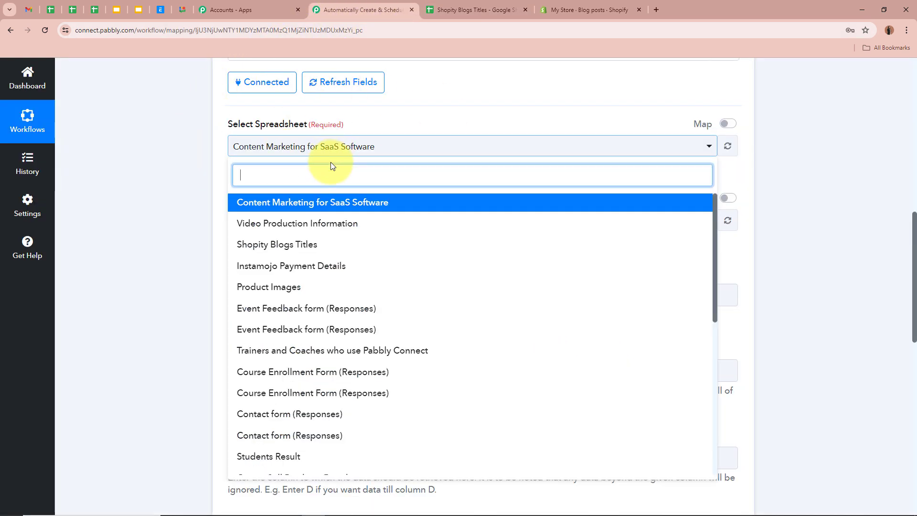
left_click(326, 249)
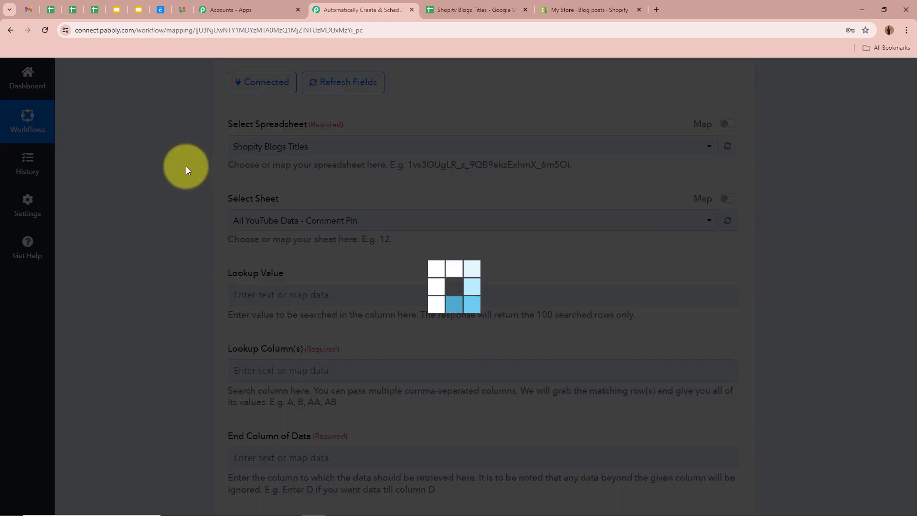
scroll(205, 159, "down", 2)
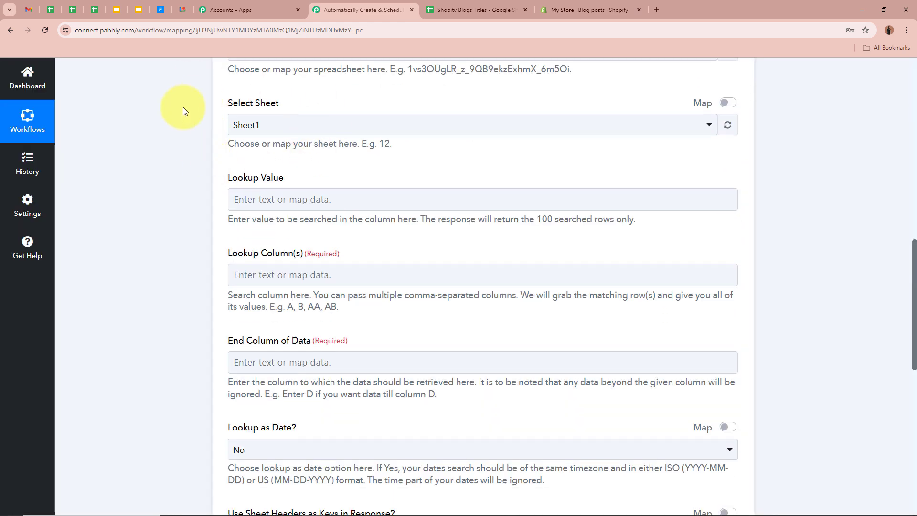
left_click(475, 10)
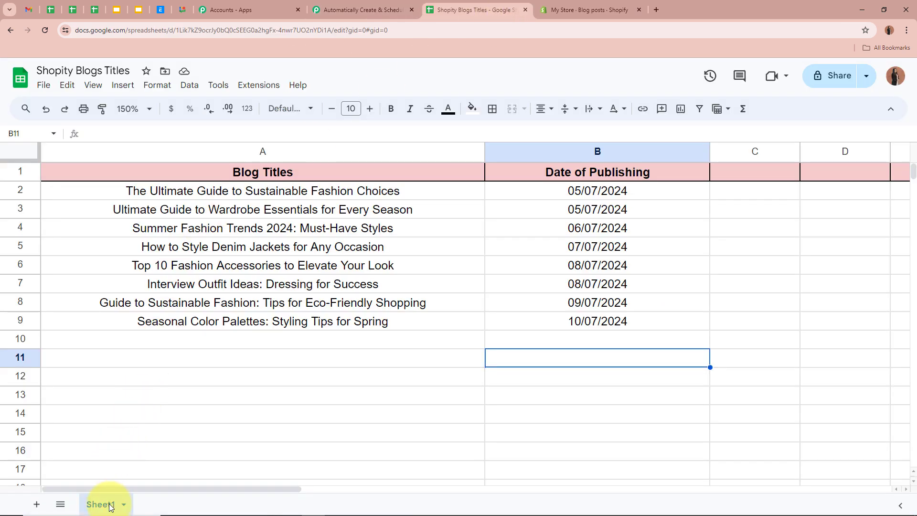
left_click(358, 9)
left_click(327, 125)
left_click(316, 180)
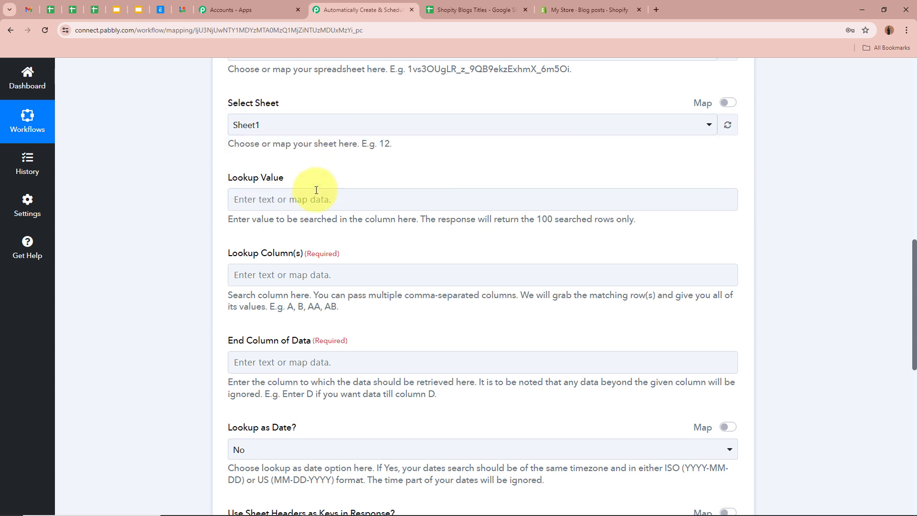
Examine the publishing dates in the Shopity Blogs Titles spreadsheet and the workflow's Date/Time Formatter step that supplies the current date.
scroll(162, 149, "down", 1)
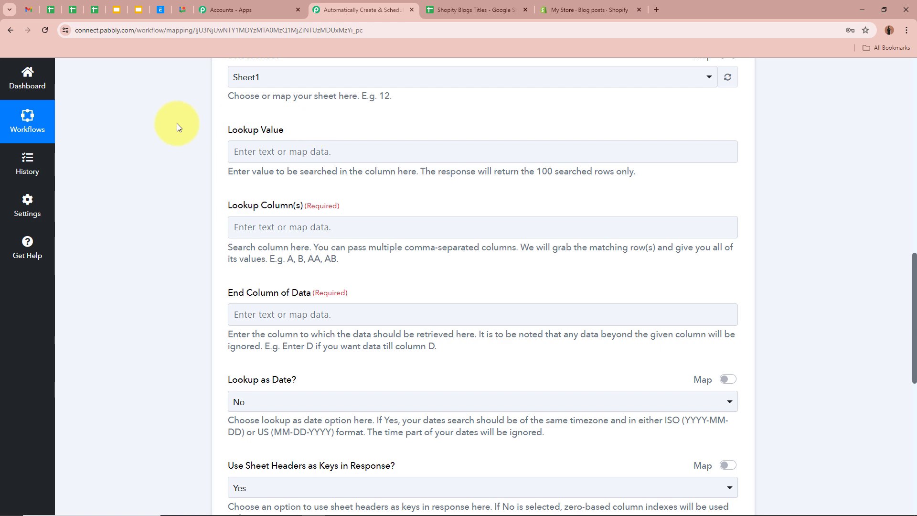
left_click(444, 9)
left_click(610, 192)
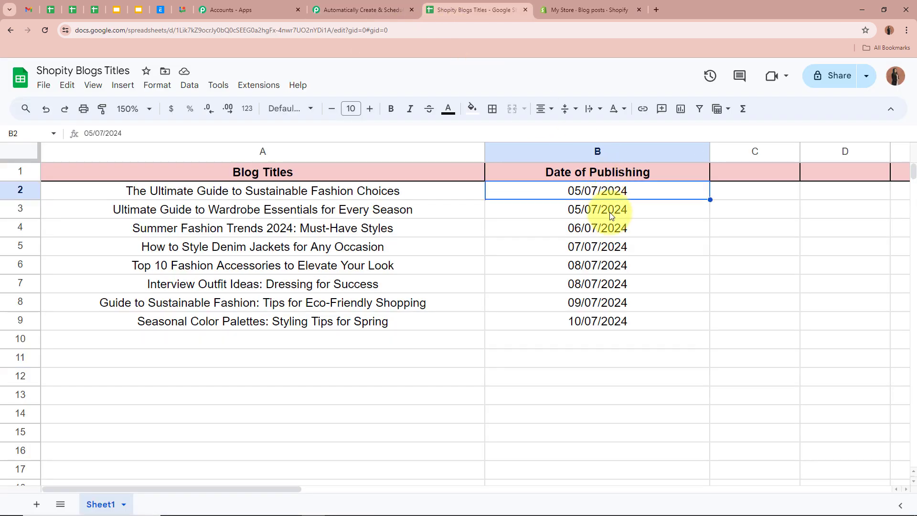
left_click(611, 210)
left_click(610, 247)
left_click(609, 302)
left_click(362, 9)
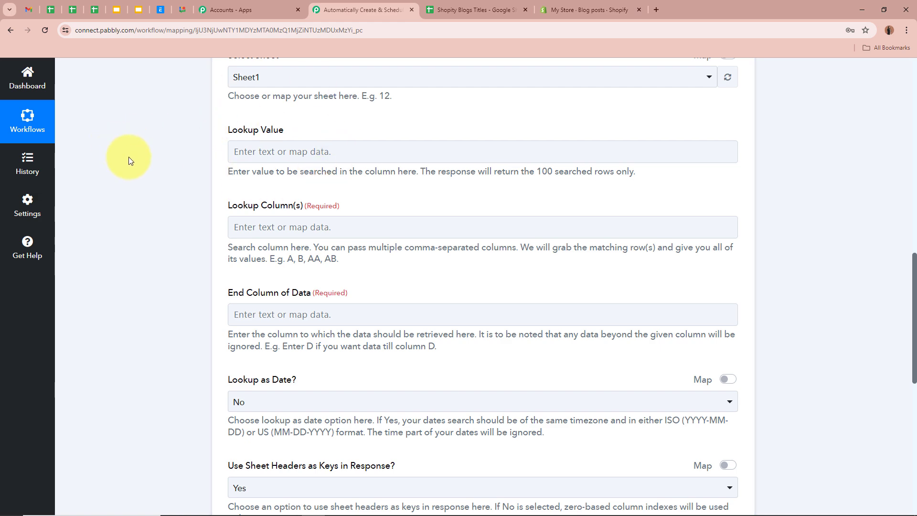
scroll(197, 190, "up", 10)
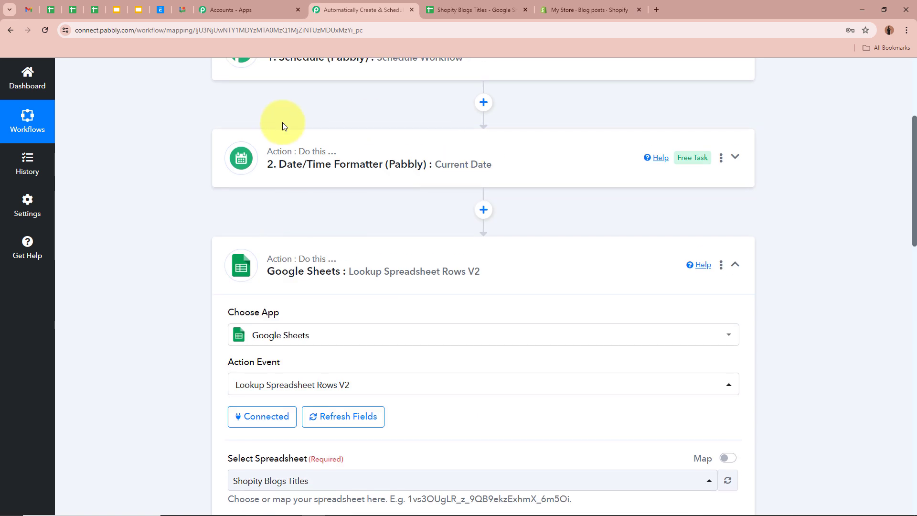
scroll(149, 157, "down", 8)
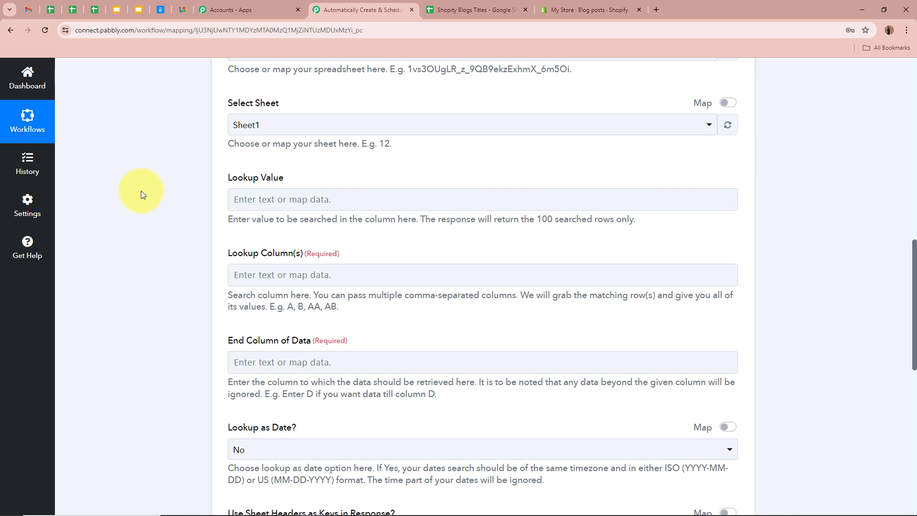
Map the Lookup Value to the Result of the Date/Time Formatter step.
left_click(300, 200)
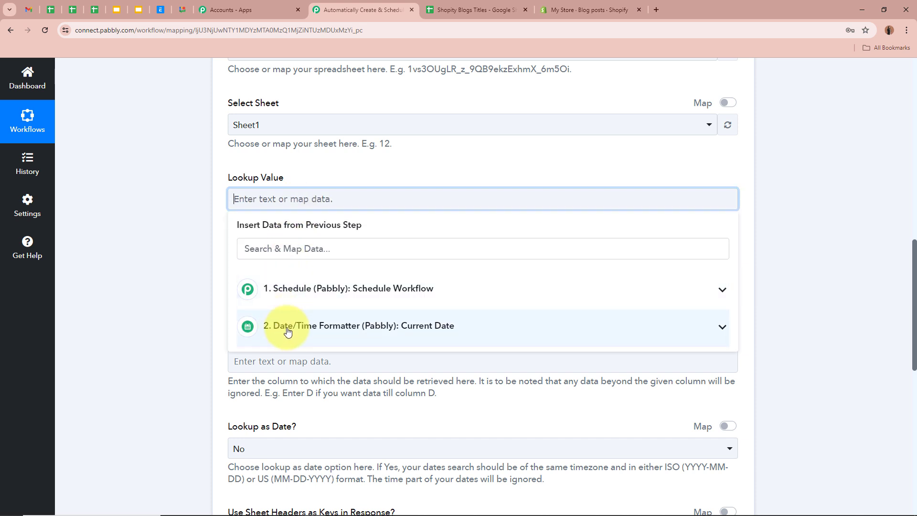
left_click(716, 330)
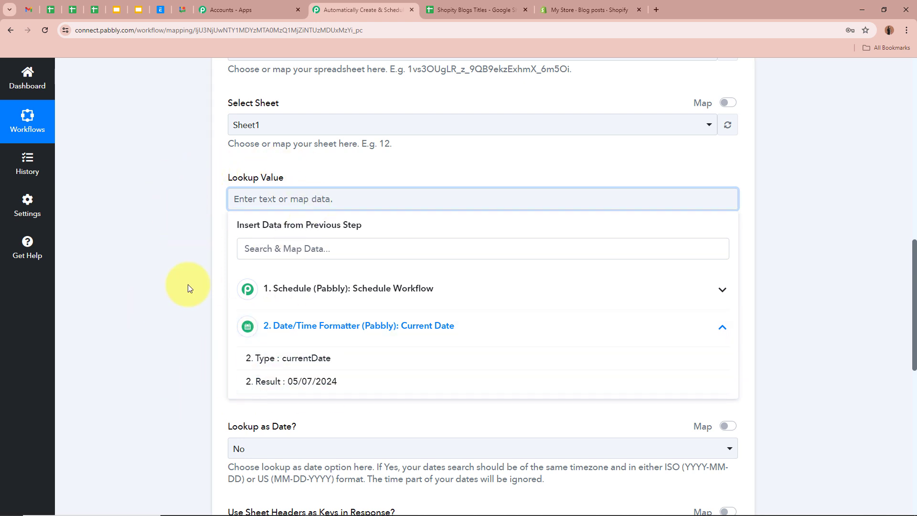
left_click(310, 381)
left_click(150, 221)
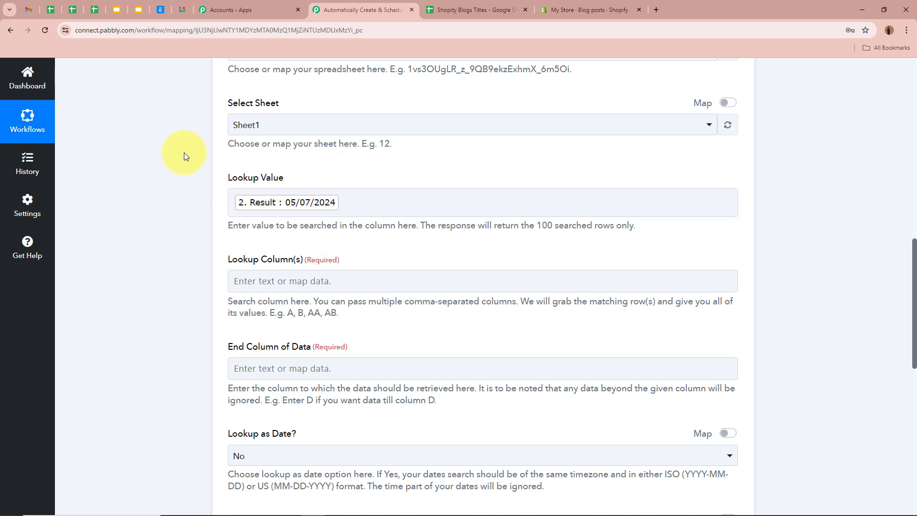
Check which spreadsheet column holds the Date of Publishing and set Lookup Column(s) to B.
scroll(227, 211, "down", 1)
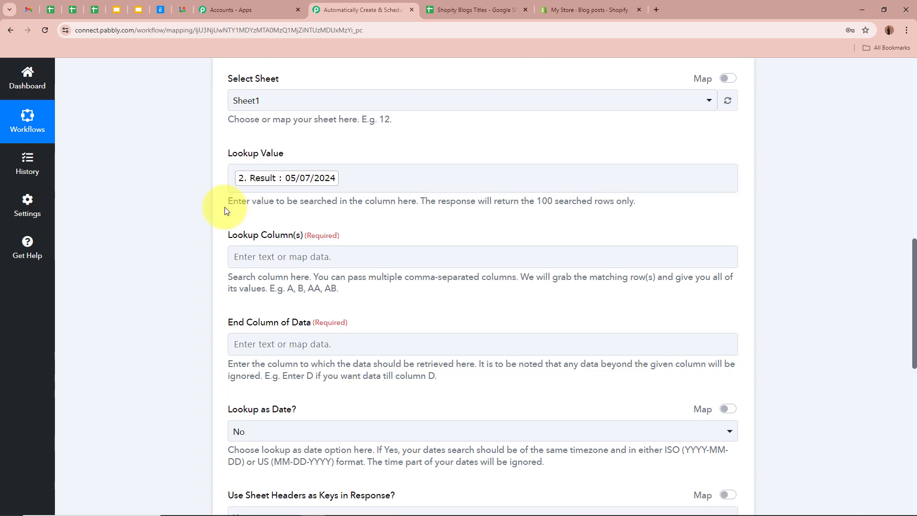
scroll(226, 211, "down", 3)
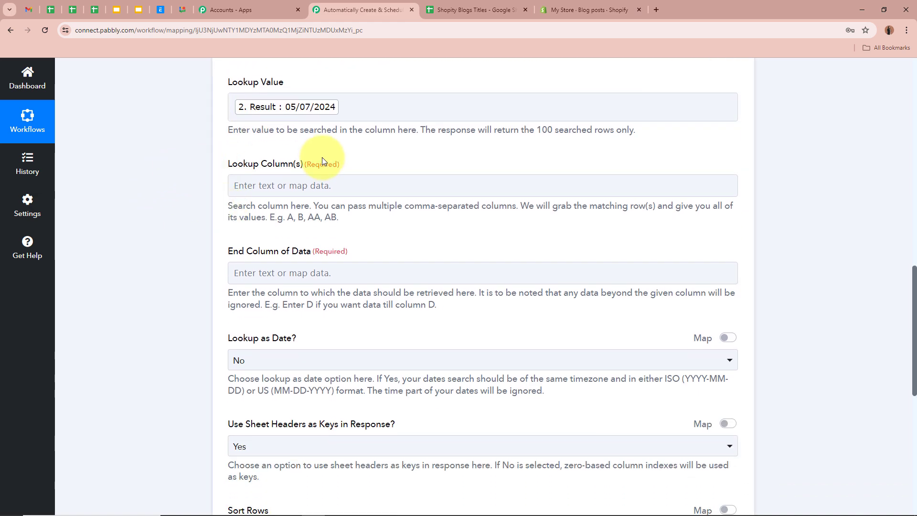
left_click(474, 7)
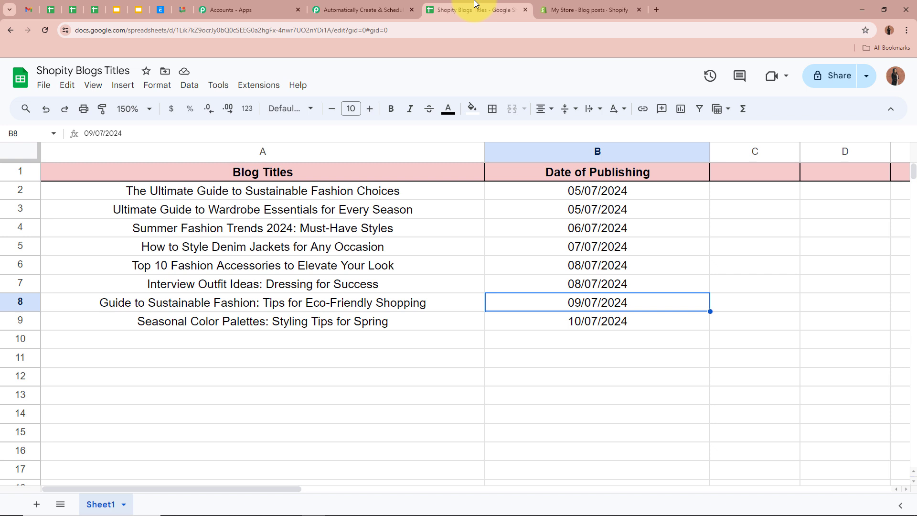
left_click(577, 151)
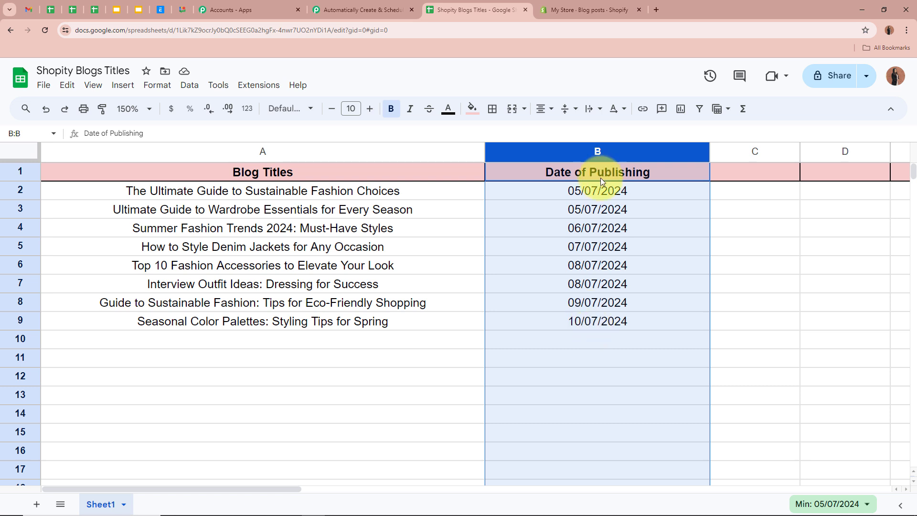
left_click(385, 7)
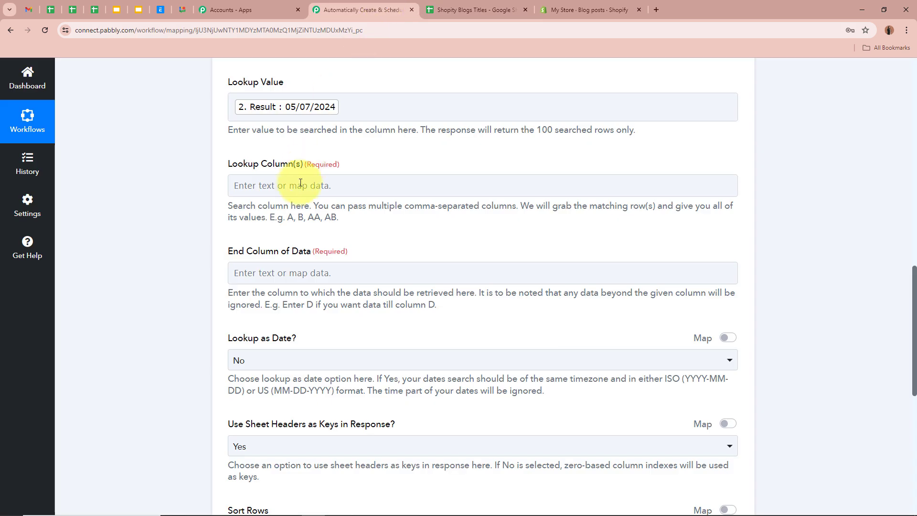
left_click(298, 189)
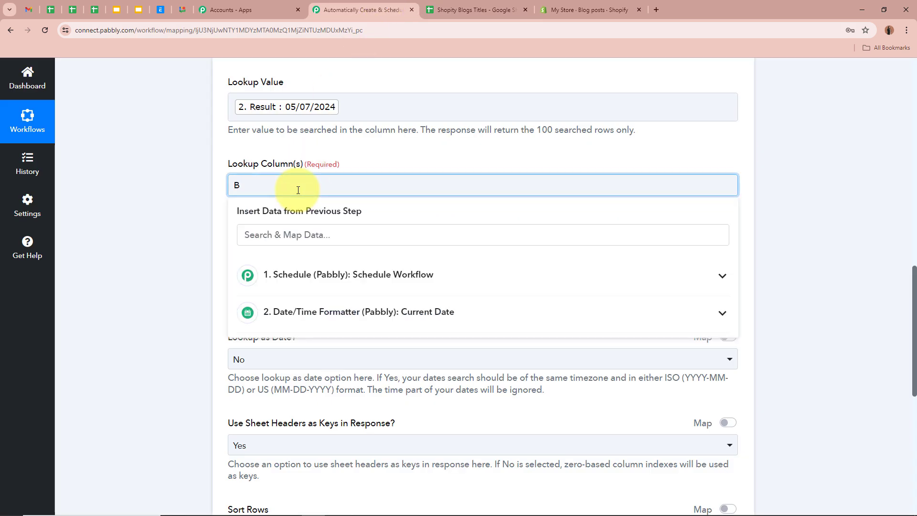
type("B")
left_click(146, 229)
Check the last data column in the spreadsheet and set End Column of Data to B.
scroll(198, 220, "down", 2)
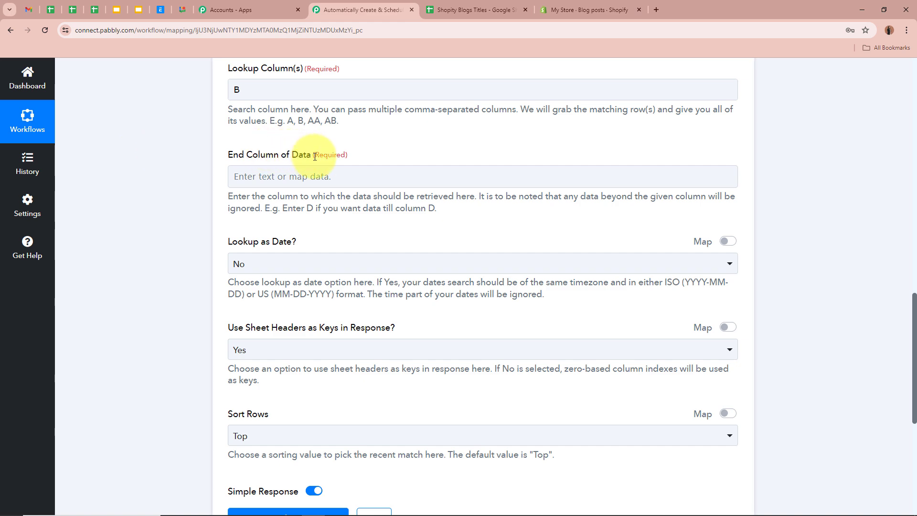
left_click(470, 10)
left_click(556, 210)
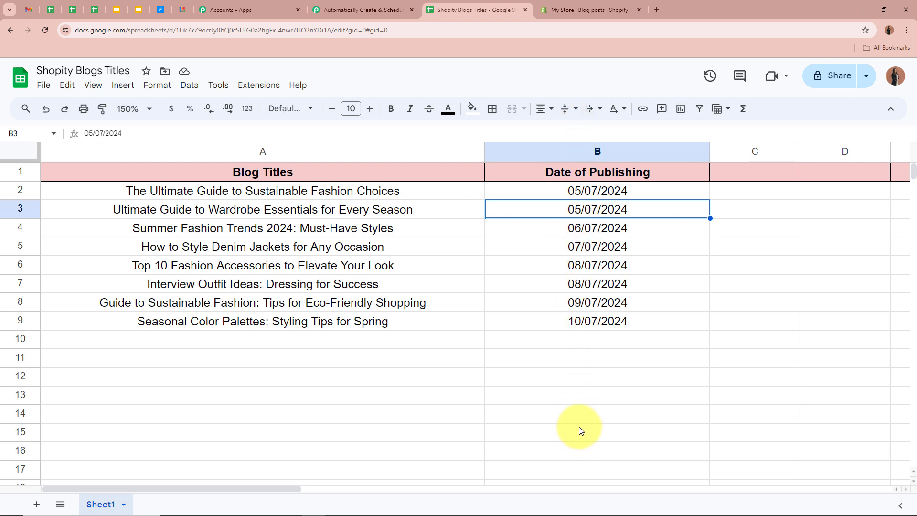
left_click(362, 9)
left_click(310, 177)
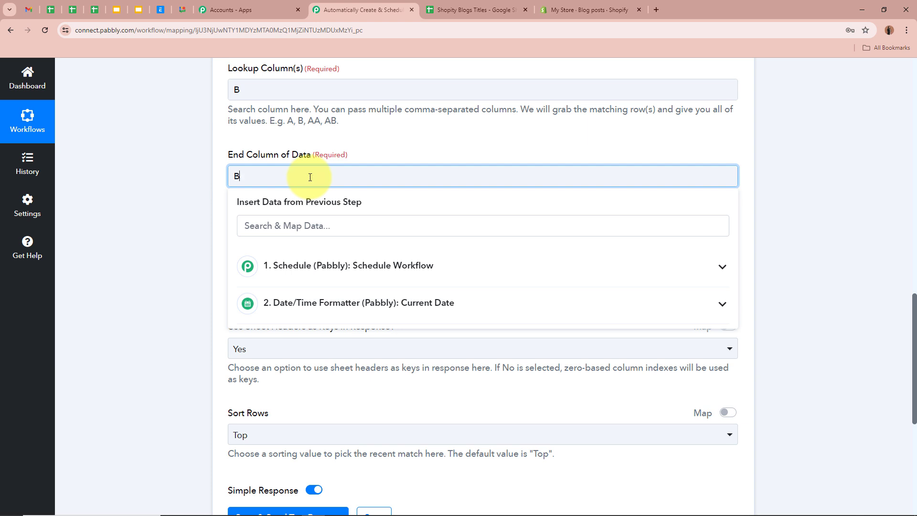
type("B")
left_click(171, 203)
Set the remaining lookup options: Lookup as Date to No, Use Sheet Headers as Keys in Response to Yes, Sort Rows to Top.
scroll(171, 202, "down", 2)
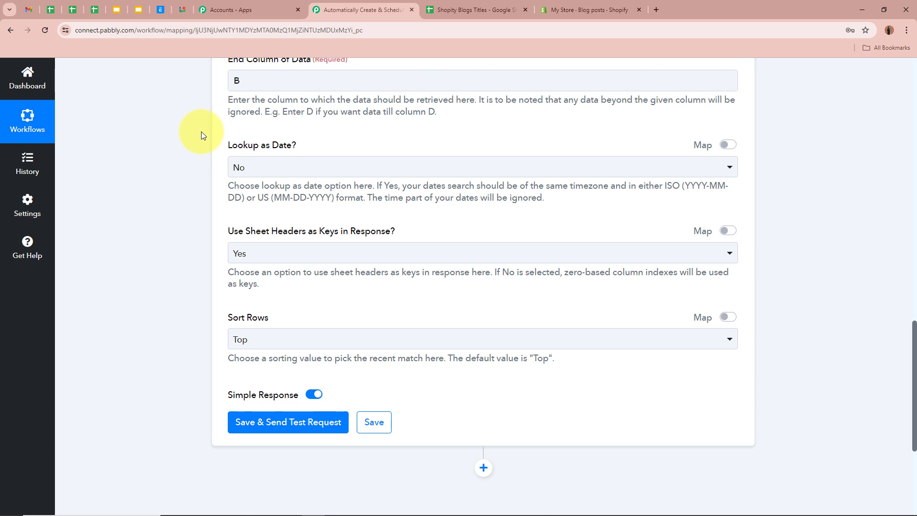
left_click(287, 168)
left_click(288, 224)
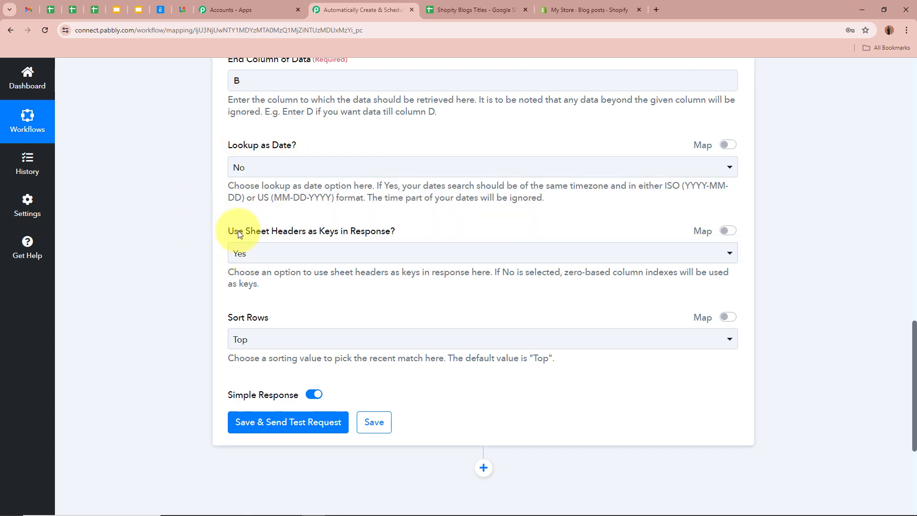
left_click(351, 253)
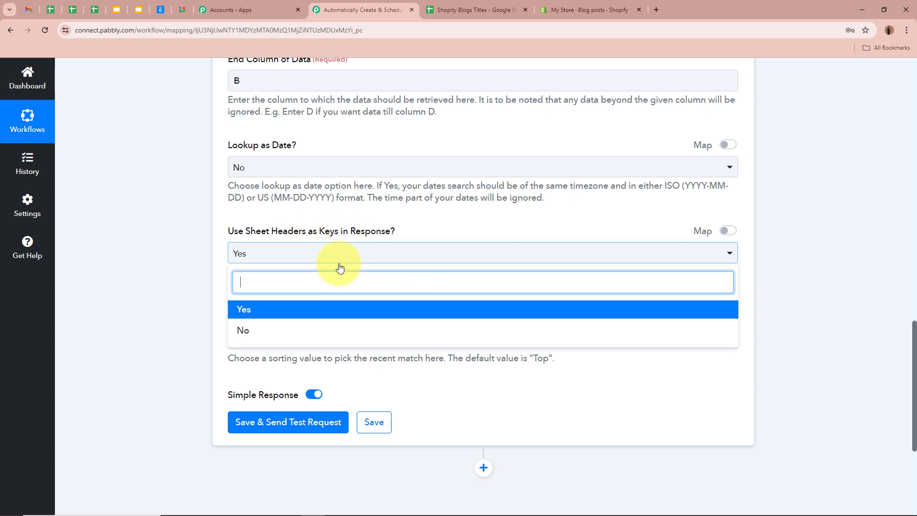
left_click(311, 310)
scroll(165, 237, "down", 2)
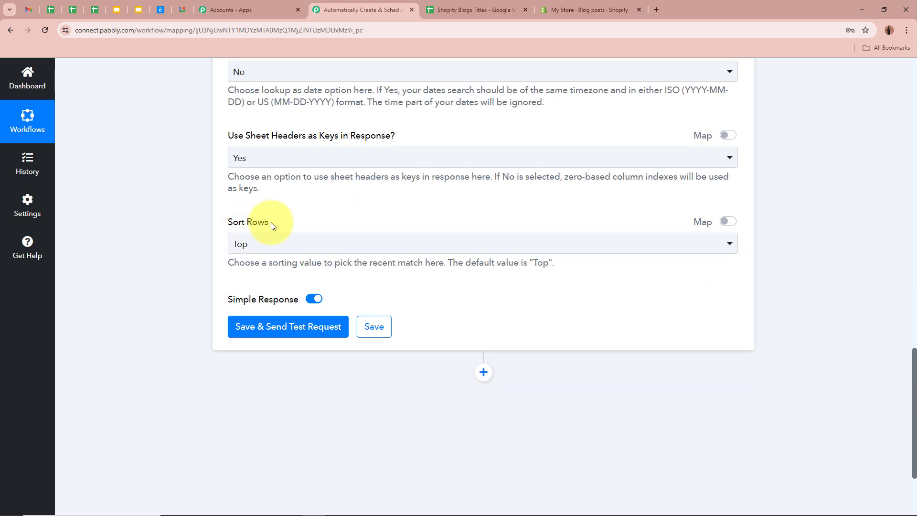
left_click(282, 246)
left_click(282, 294)
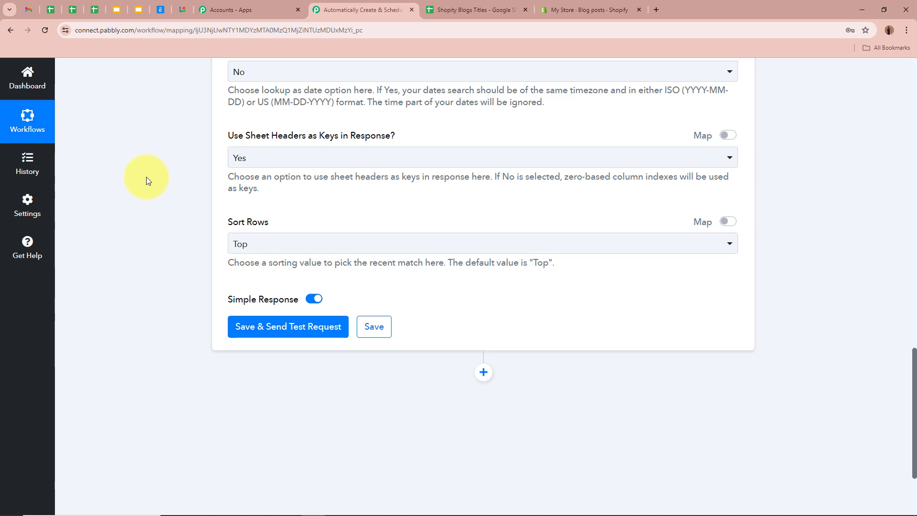
Turn off Simple Response for the Google Sheets lookup, then save the action and send a test request.
scroll(146, 177, "up", 6)
scroll(146, 177, "down", 7)
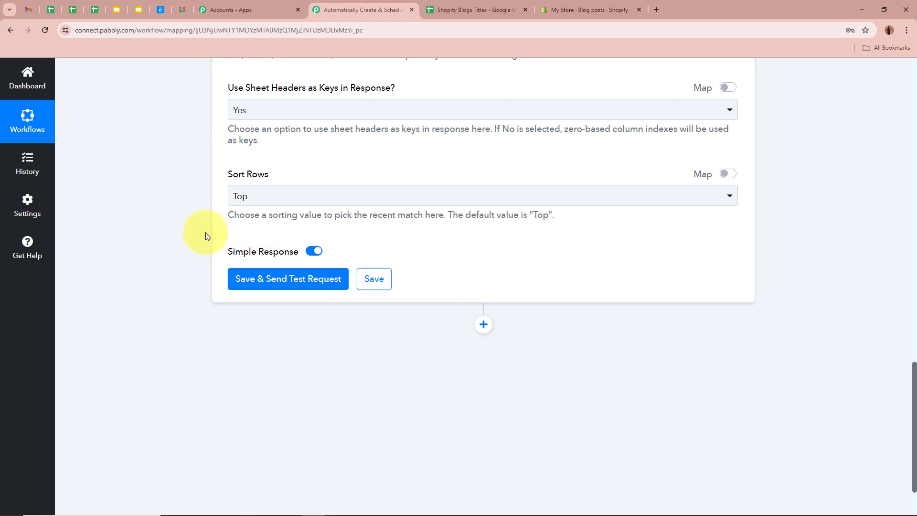
left_click(314, 251)
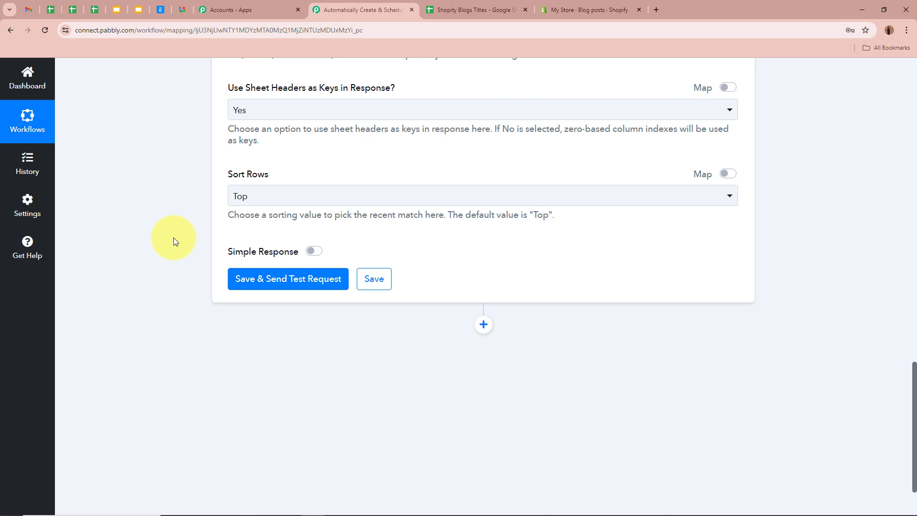
scroll(174, 237, "down", 1)
left_click(241, 229)
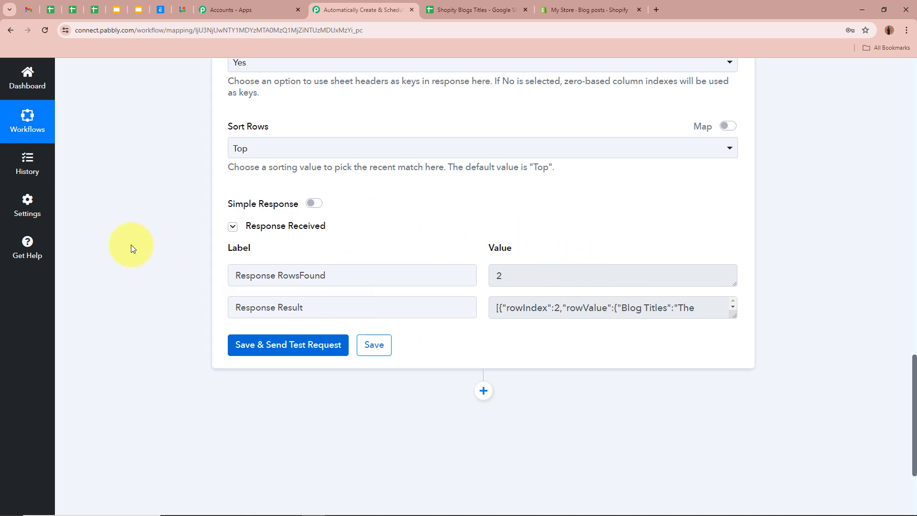
Enlarge the Response Result value and compare the returned rows with the lookup date and the Shopity Blogs Titles spreadsheet.
left_click_drag(734, 315, 734, 449)
left_click_drag(497, 308, 702, 379)
left_click(683, 359)
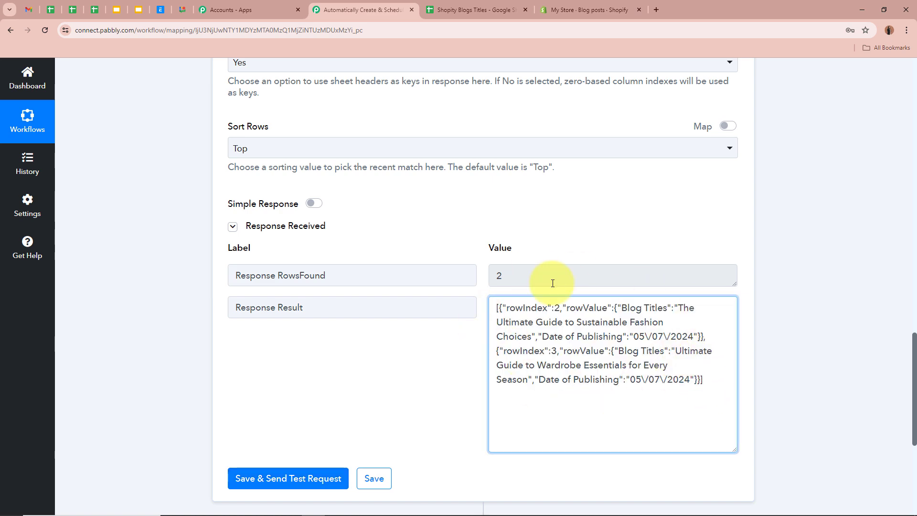
scroll(640, 340, "up", 8)
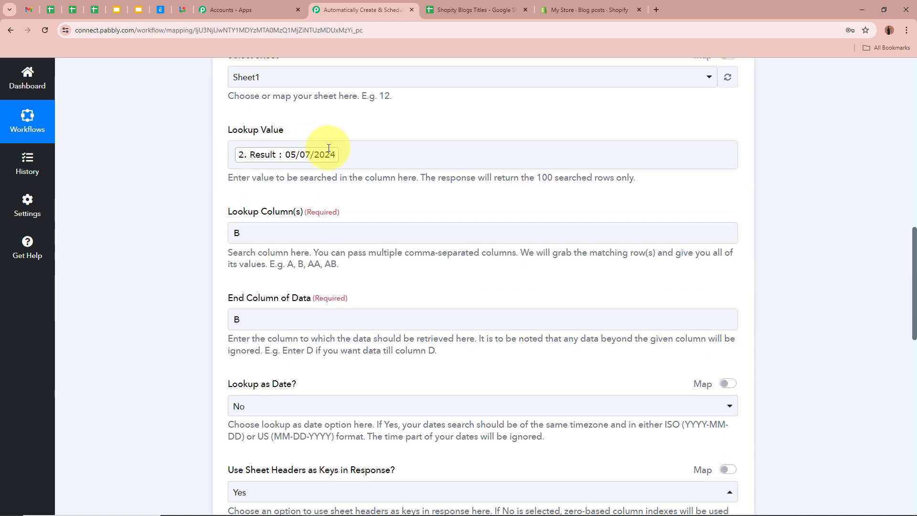
scroll(329, 148, "down", 10)
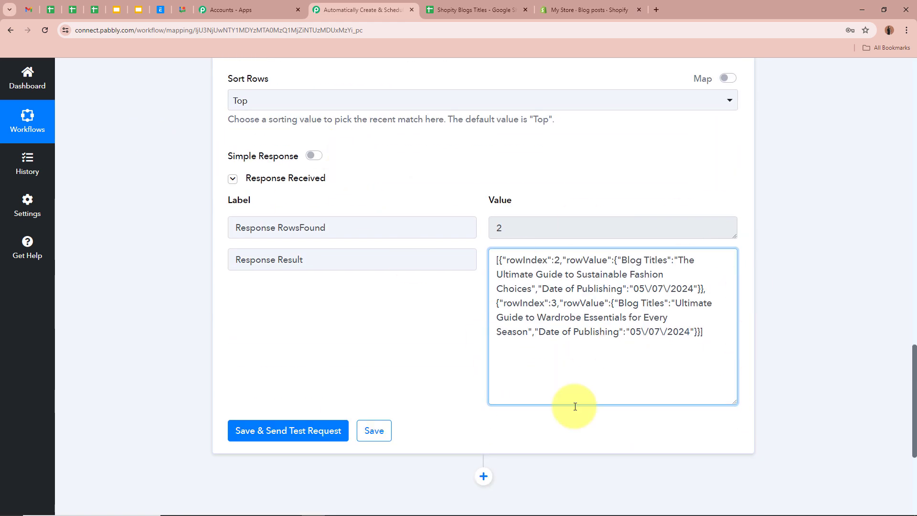
left_click(466, 7)
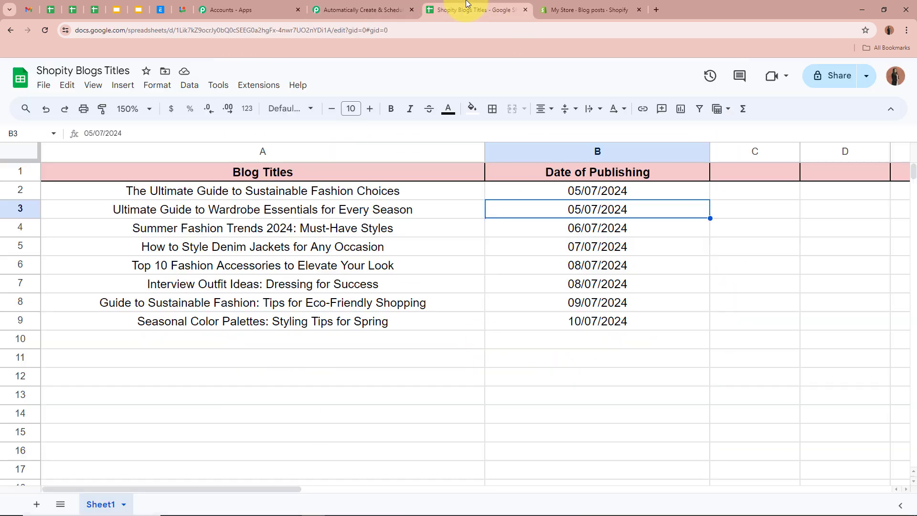
Check the blog titles and publishing dates in rows 2 and 3 of the Shopity Blogs Titles spreadsheet, then return to the Pabbly workflow.
left_click(529, 343)
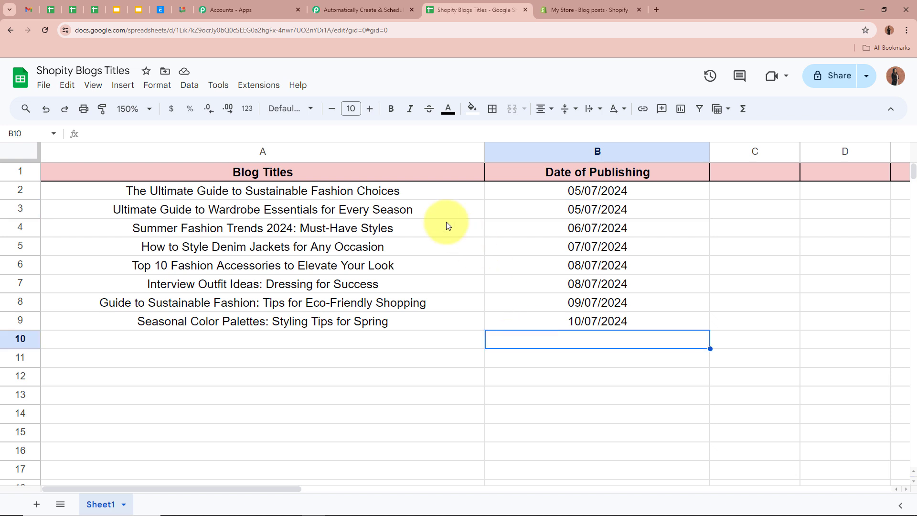
left_click(401, 191)
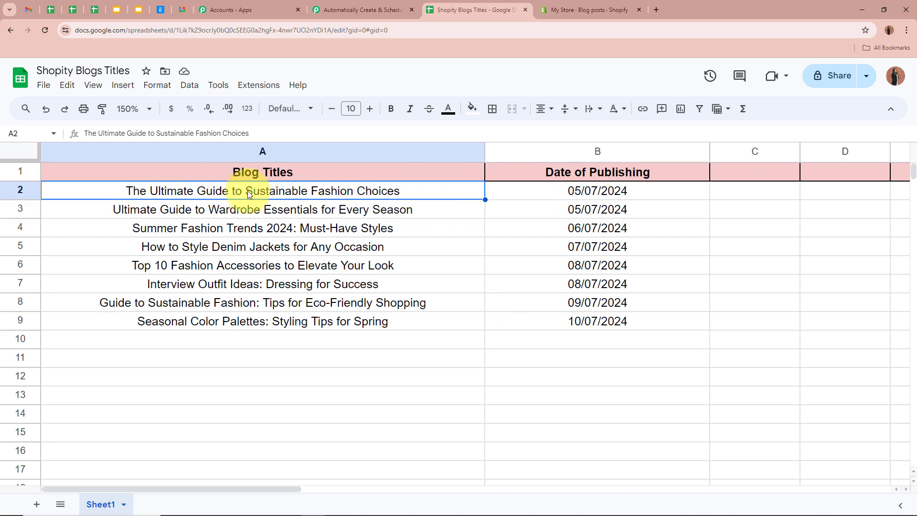
left_click(232, 208)
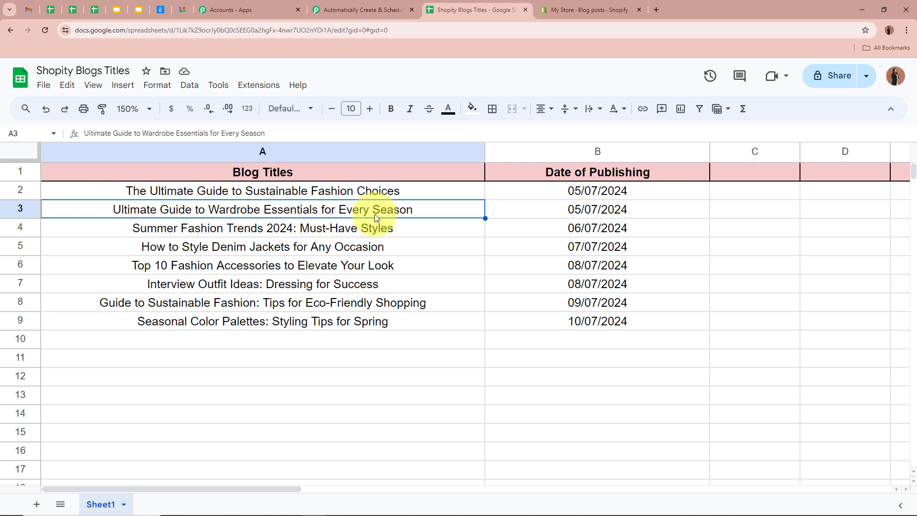
left_click(457, 198)
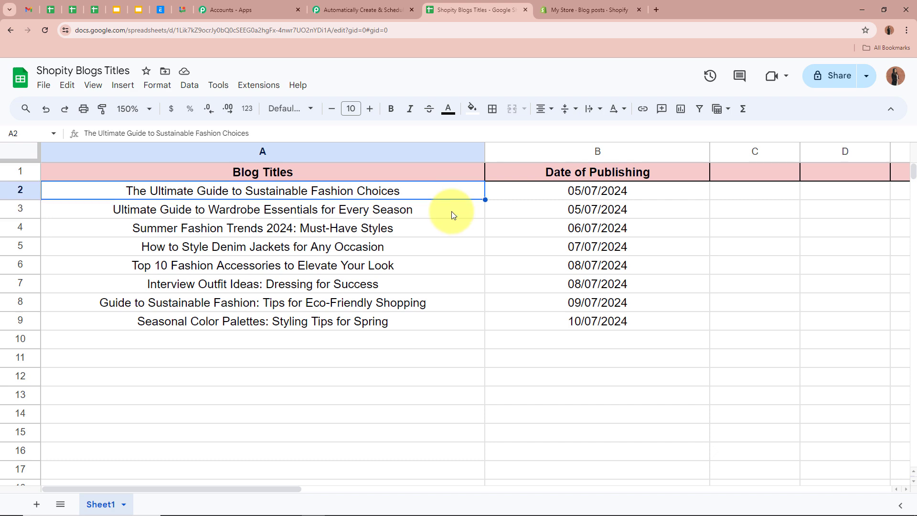
left_click(451, 211)
left_click(540, 213)
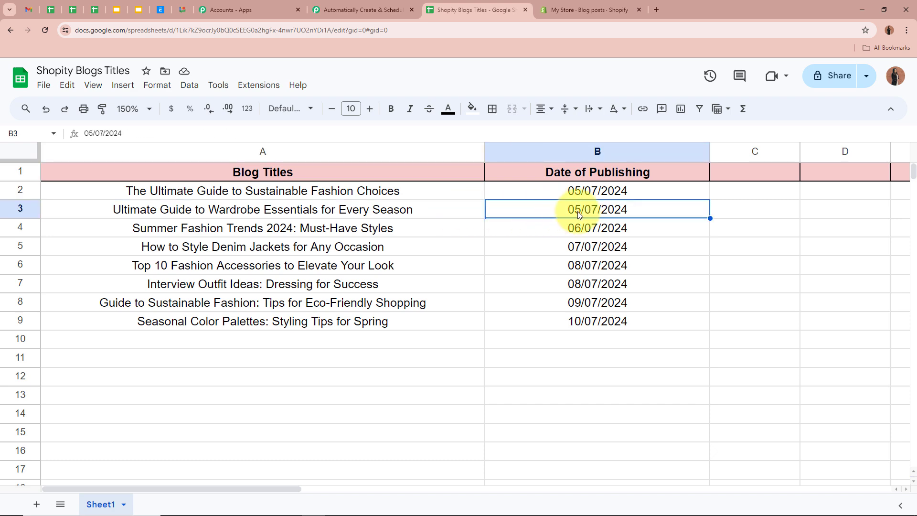
left_click(359, 6)
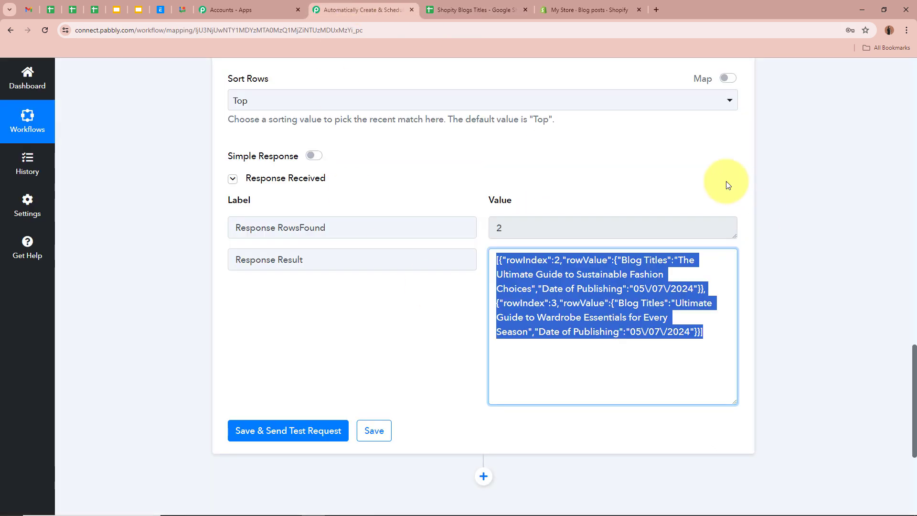
Examine the blog title and publishing date of each row in the Google Sheets lookup's Response Result value.
left_click(650, 374)
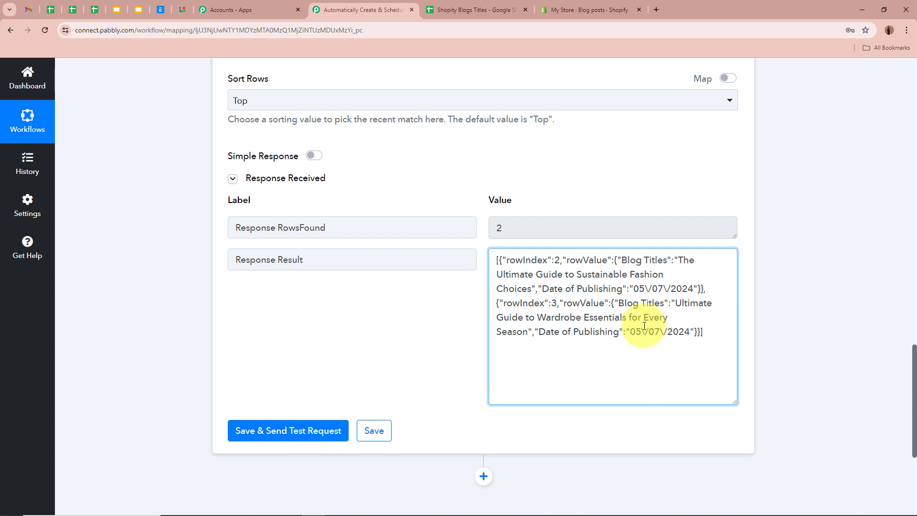
left_click_drag(680, 260, 701, 290)
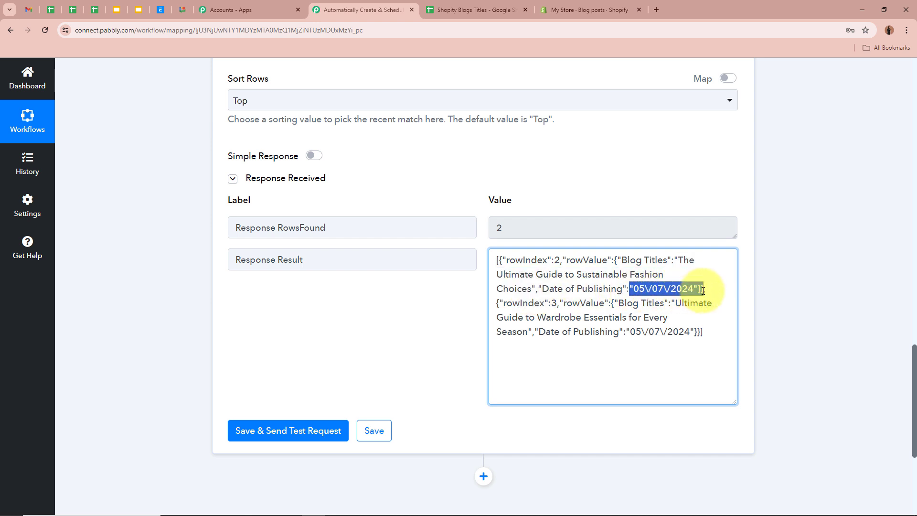
left_click(700, 290)
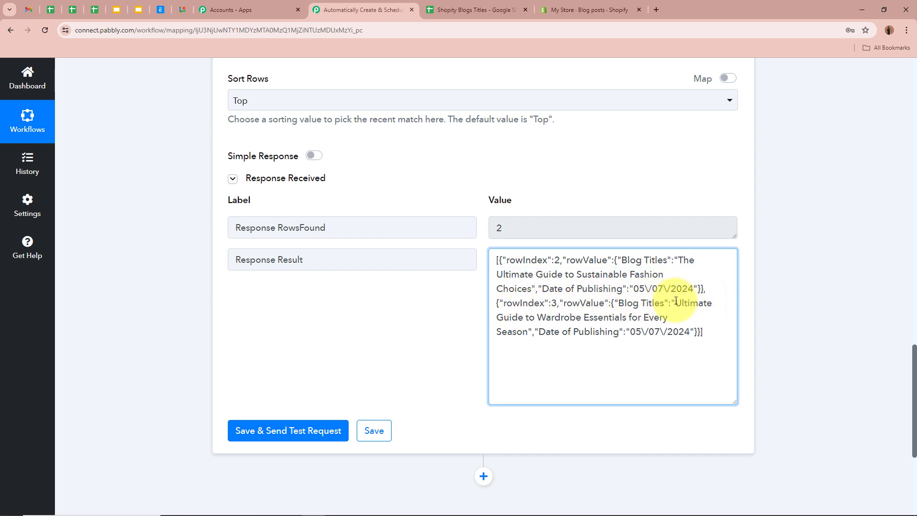
left_click_drag(686, 309, 648, 319)
left_click(535, 317)
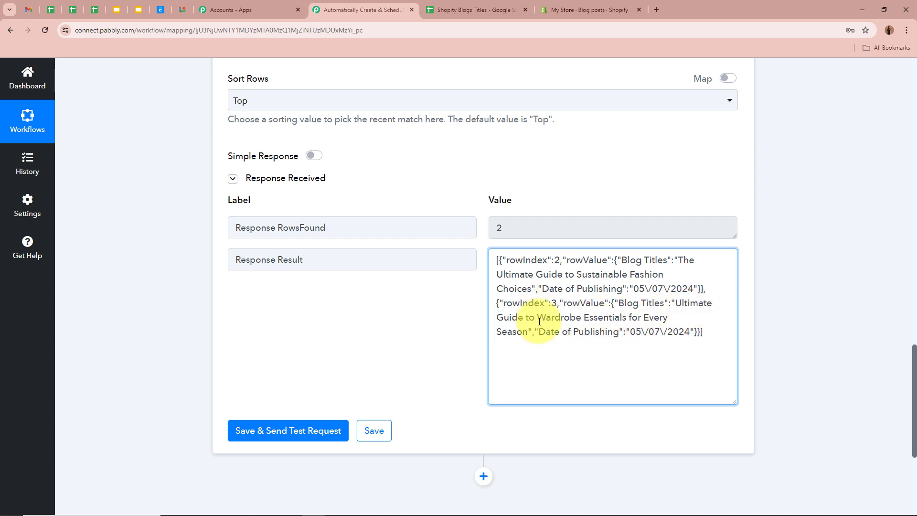
left_click(801, 320)
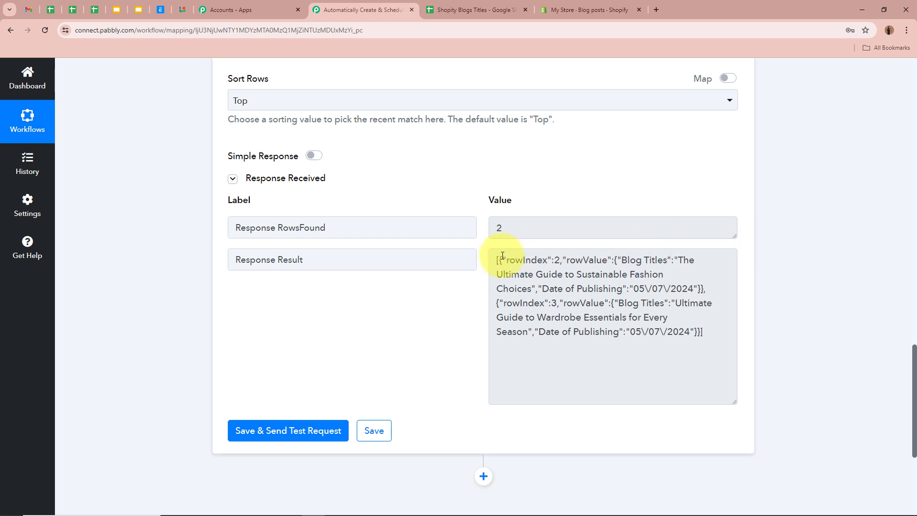
left_click_drag(496, 260, 709, 345)
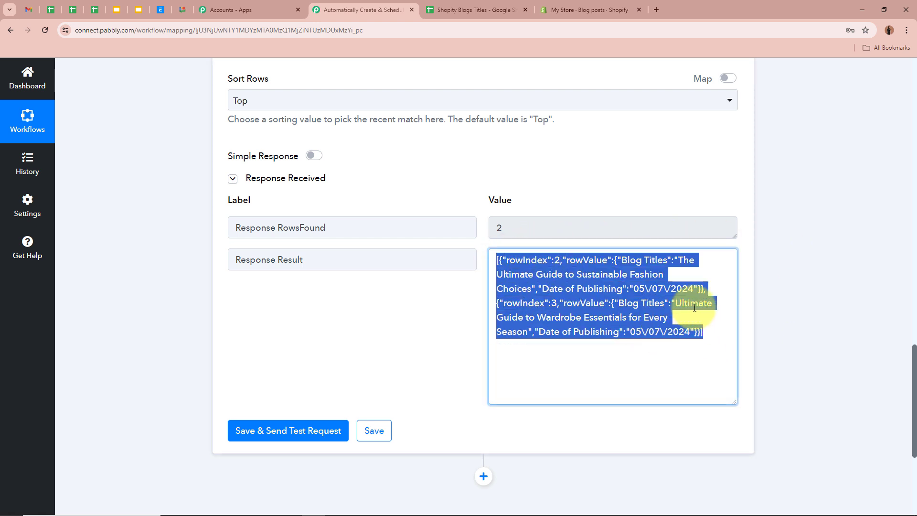
left_click(687, 308)
left_click(838, 284)
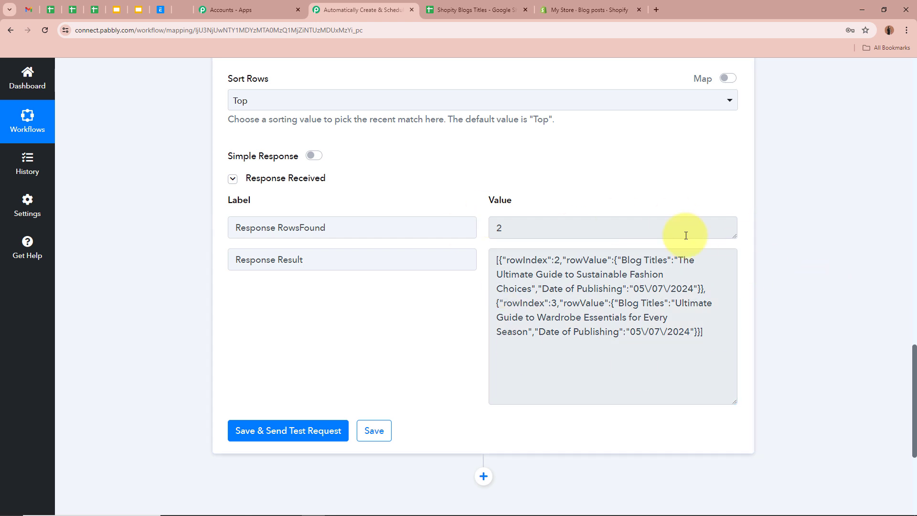
Add an Iterator (Pabbly) action after the Google Sheets lookup with Process Arrays as the action event.
scroll(815, 299, "down", 5)
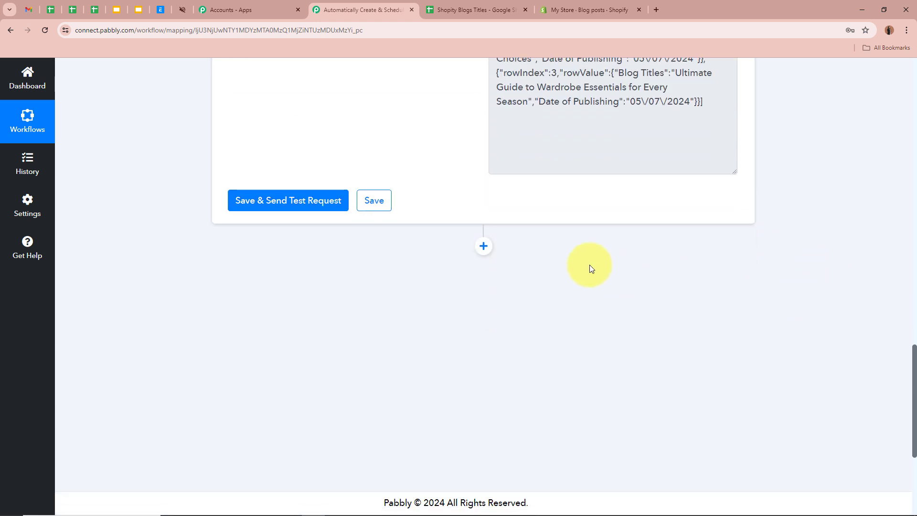
left_click(484, 247)
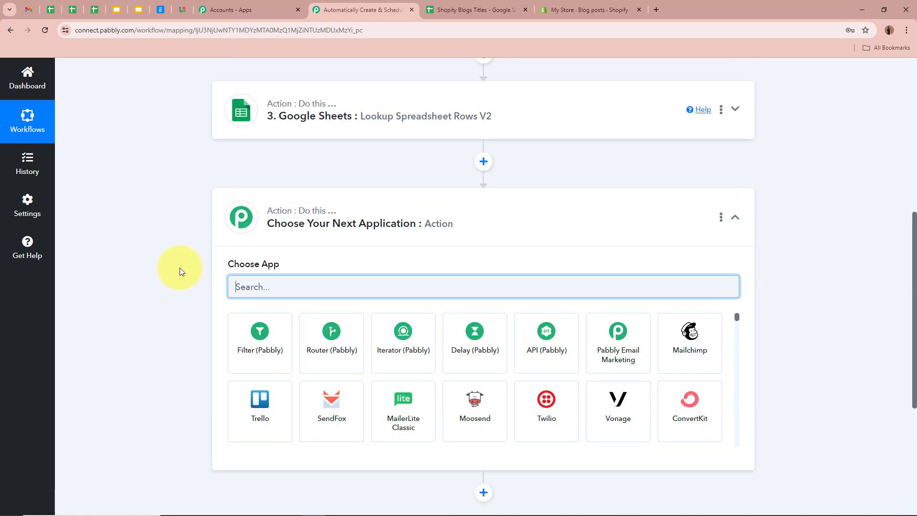
left_click(422, 331)
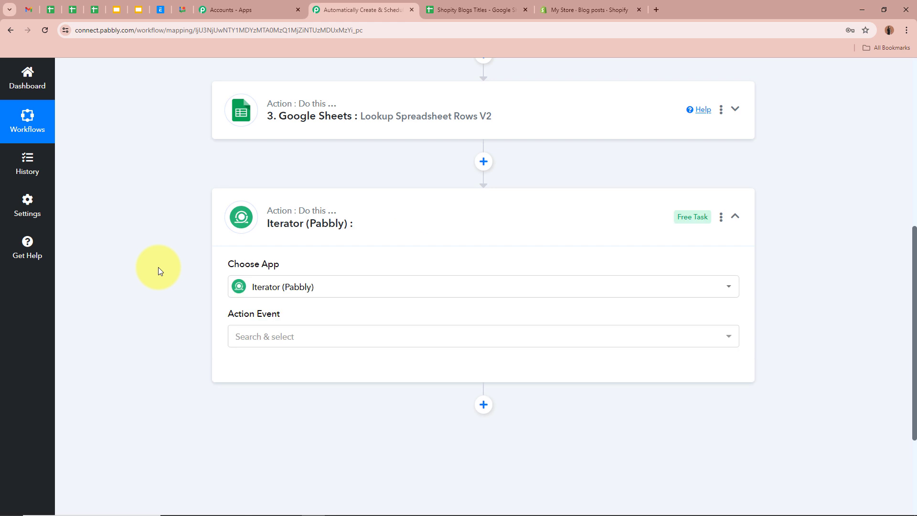
left_click(307, 340)
left_click(309, 402)
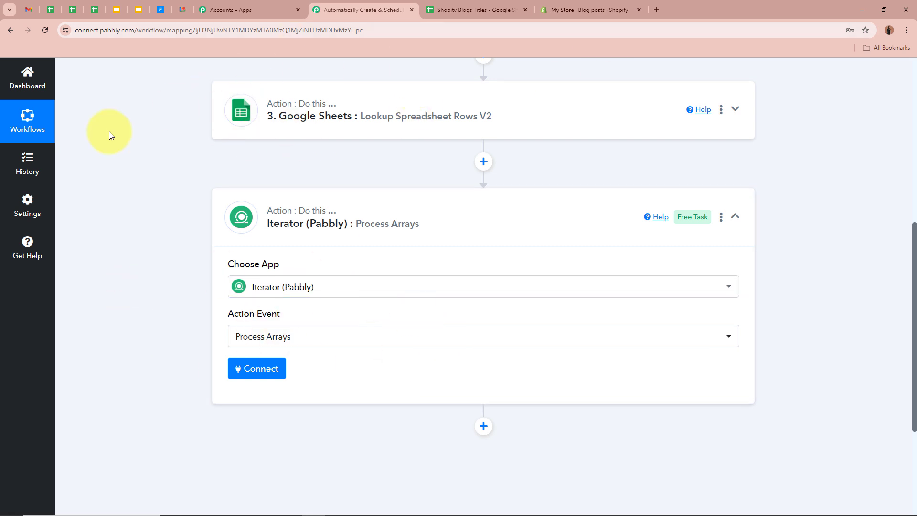
Connect the Iterator using 3. Response Result [] as the array, then save it and send a test request.
scroll(125, 161, "down", 2)
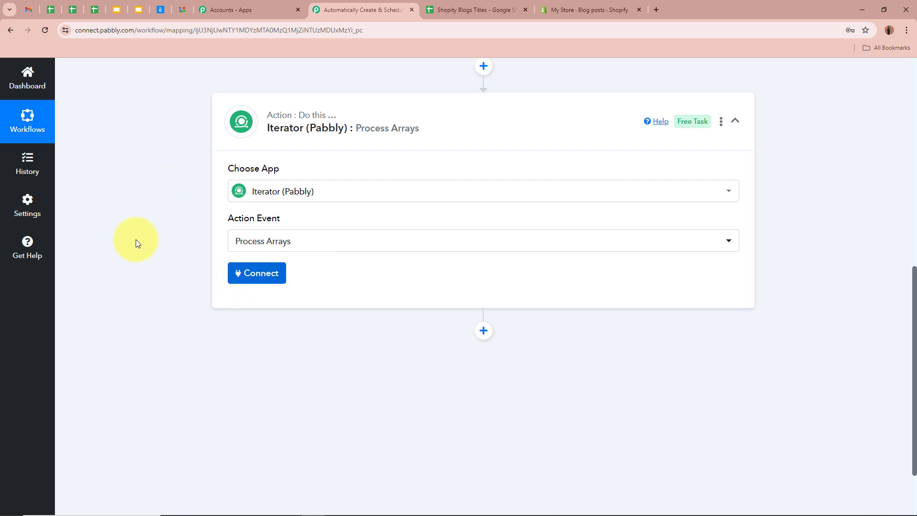
scroll(136, 239, "down", 2)
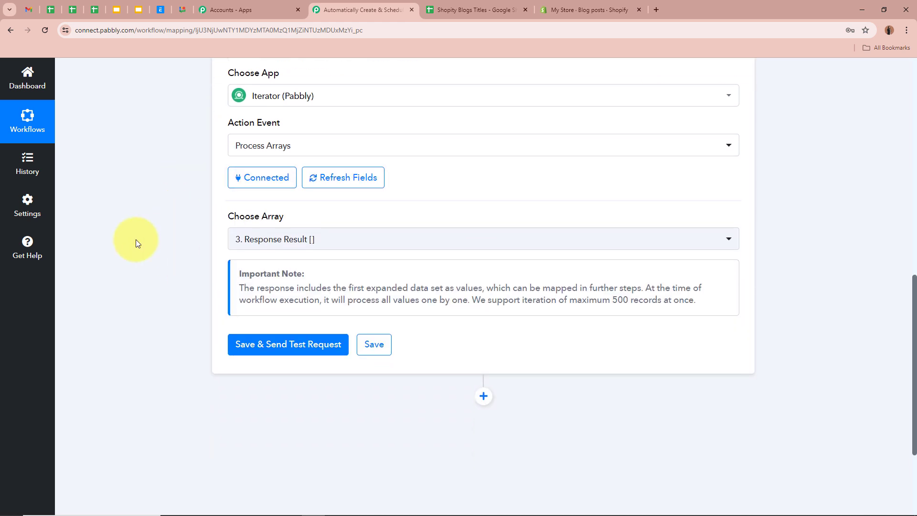
scroll(134, 245, "down", 1)
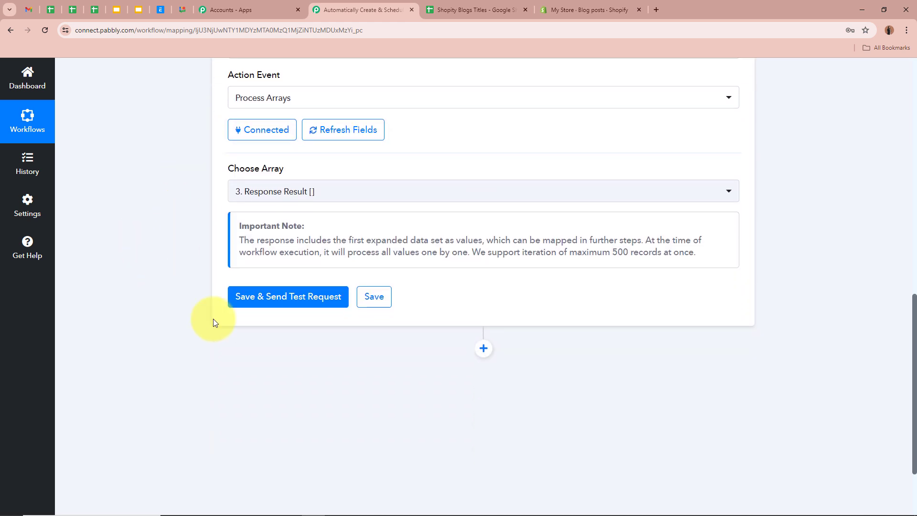
left_click(313, 301)
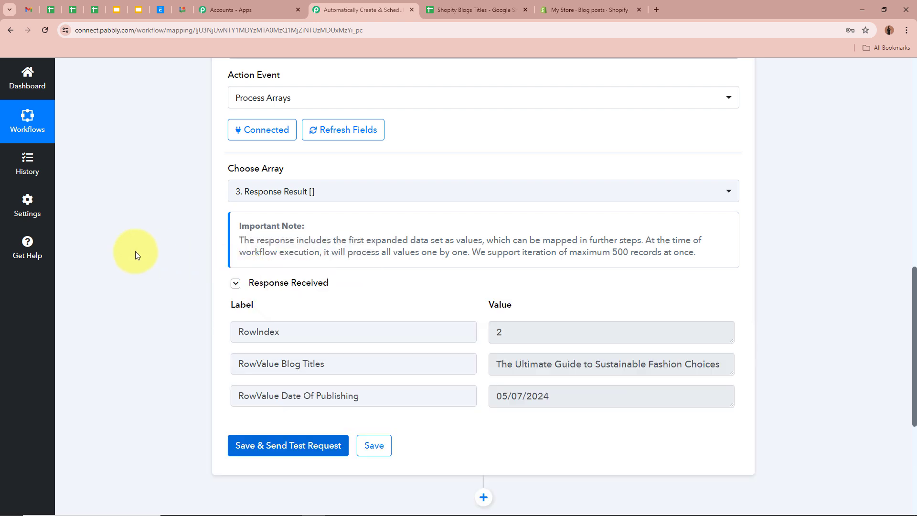
Examine the Iterator's returned row index, blog title and date of publishing along with its settings.
scroll(135, 251, "down", 1)
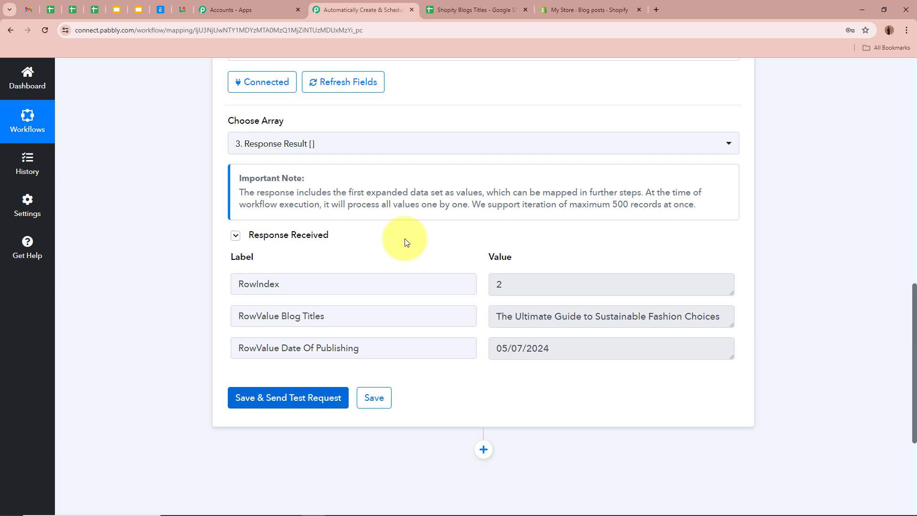
double_click(557, 287)
left_click_drag(727, 326, 726, 339)
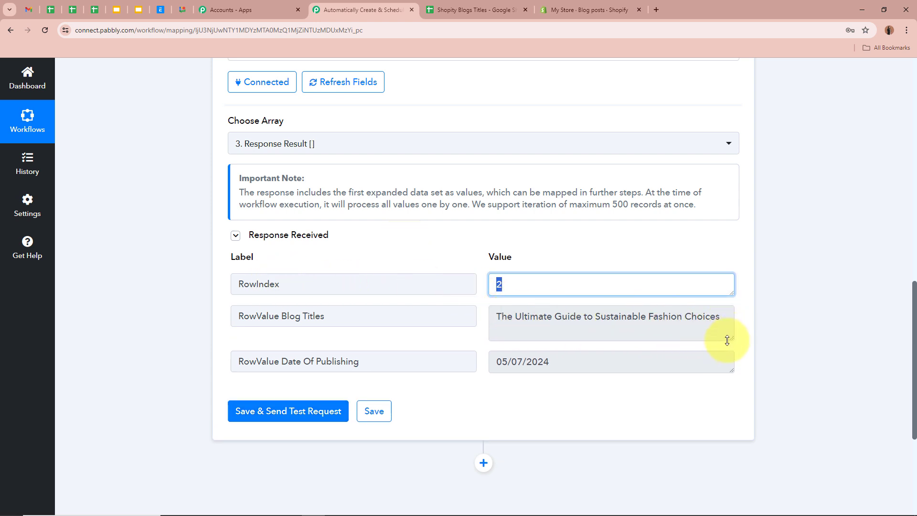
left_click_drag(493, 315, 728, 317)
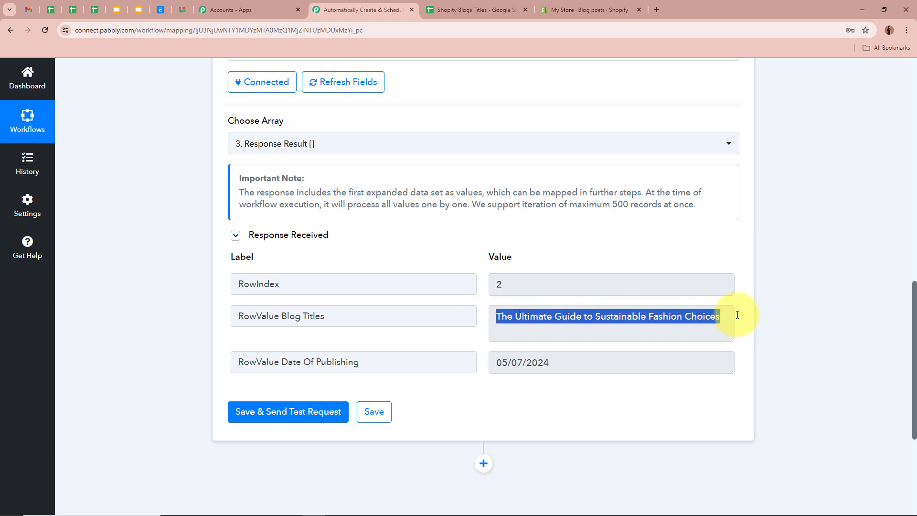
left_click(766, 308)
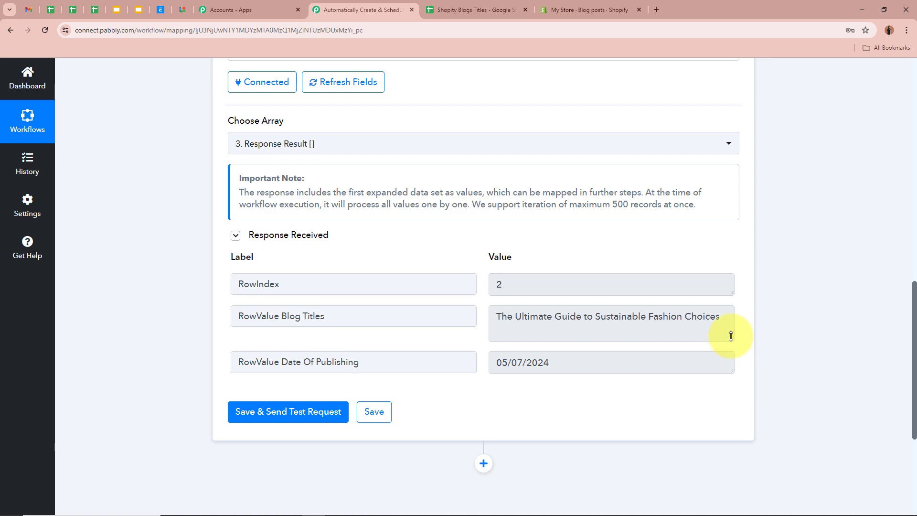
left_click_drag(732, 341, 733, 326)
scroll(686, 305, "up", 3)
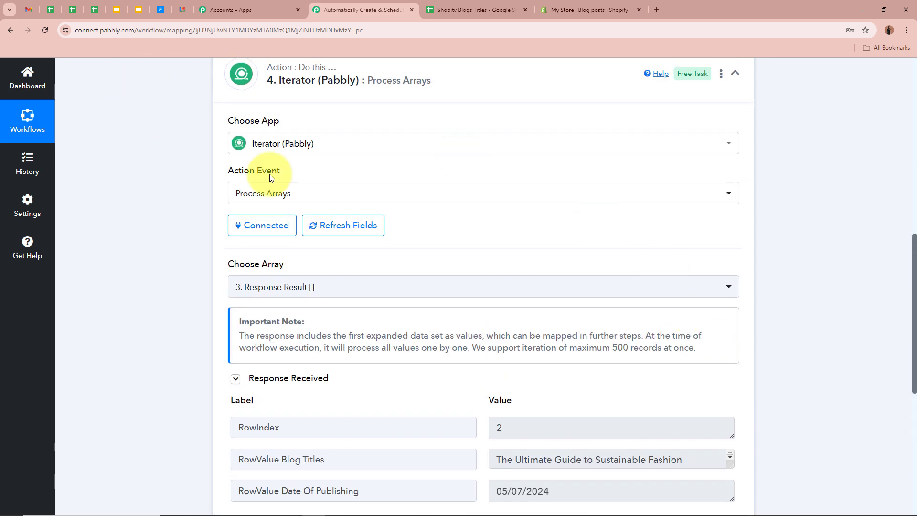
scroll(174, 146, "down", 4)
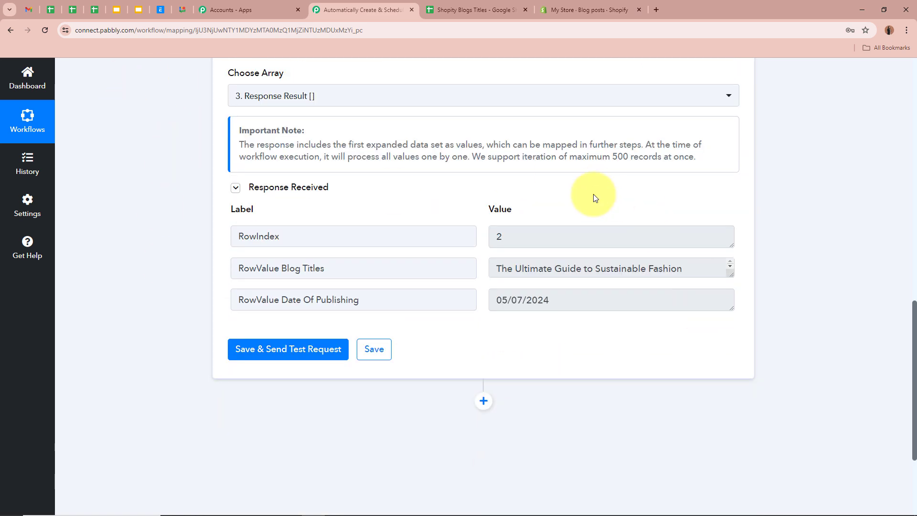
Compare the Iterator's response with the titles and publishing dates in rows 2 and 3 of the Shopity Blogs Titles spreadsheet.
left_click(449, 10)
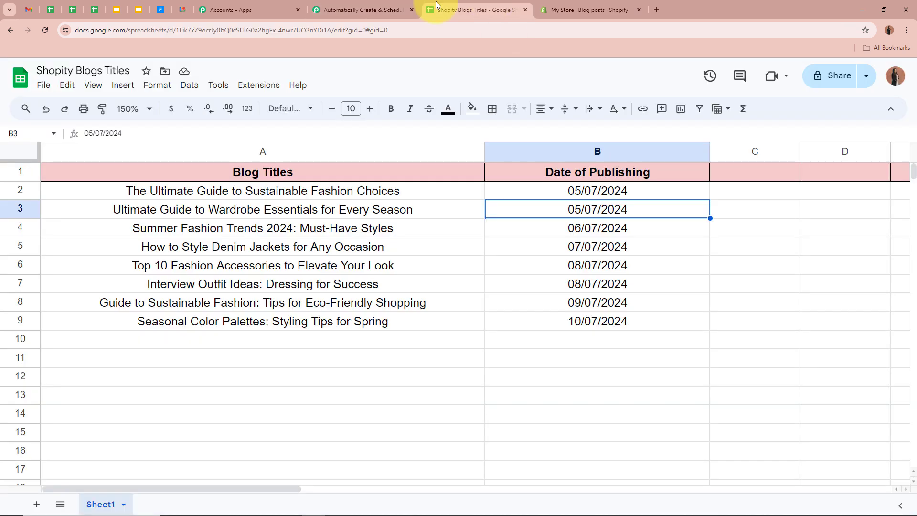
left_click(556, 191)
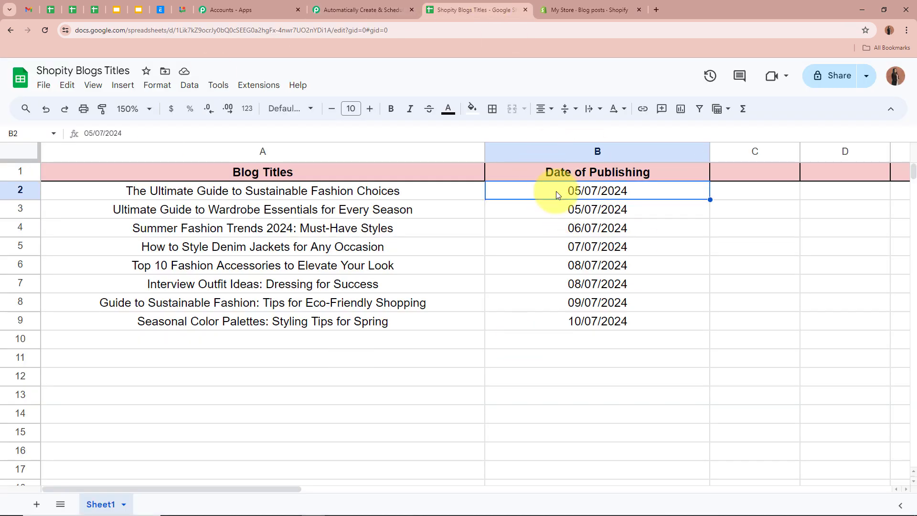
left_click(437, 208)
left_click(440, 193)
left_click(347, 10)
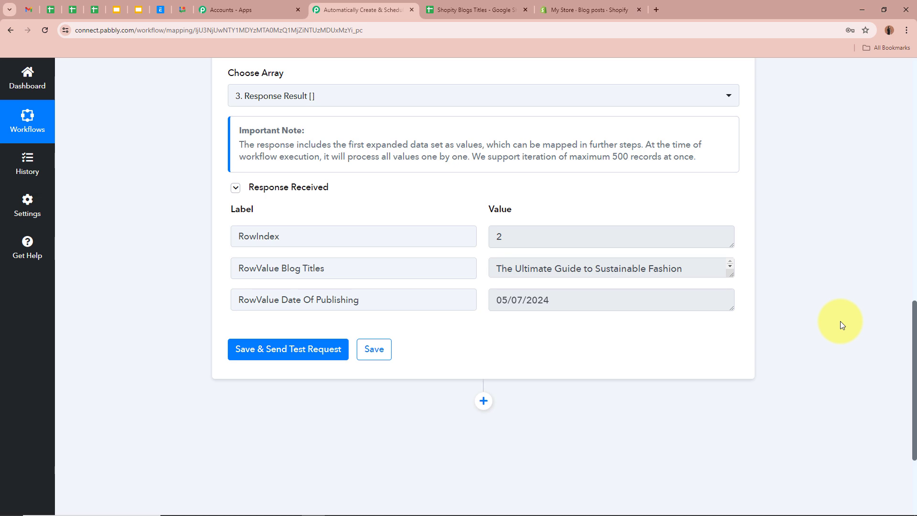
scroll(840, 321, "up", 4)
scroll(840, 321, "down", 3)
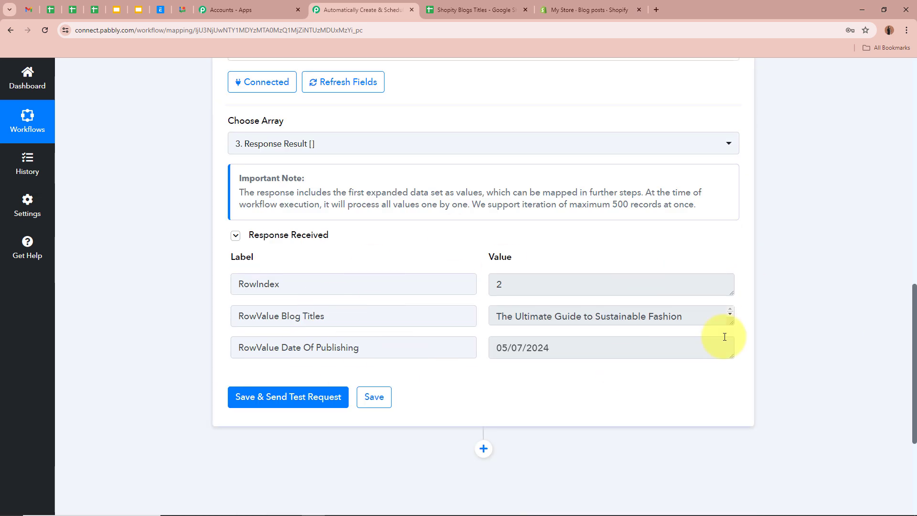
scroll(869, 293, "up", 2)
scroll(869, 293, "up", 5)
Collapse the Iterator step and add a Google Generative AI action after it with Generate Content as the action event.
left_click(734, 312)
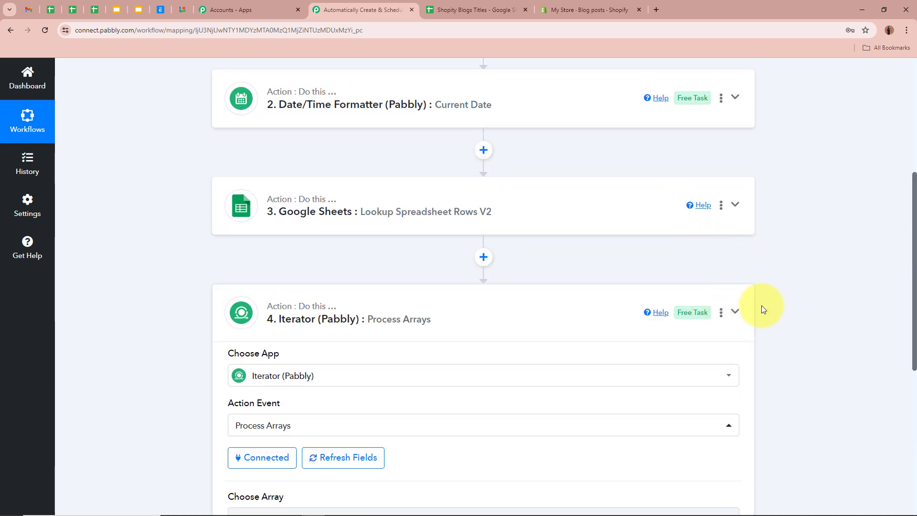
scroll(761, 309, "down", 2)
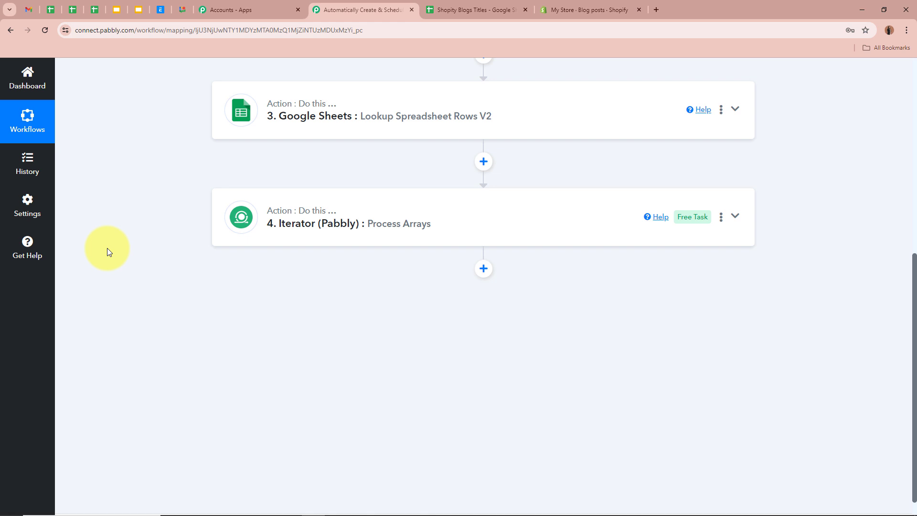
left_click(487, 274)
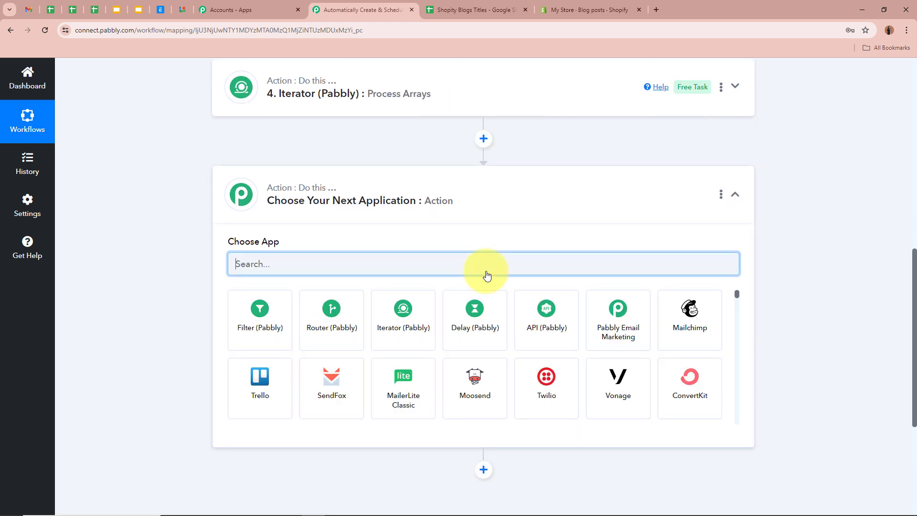
type("Google ")
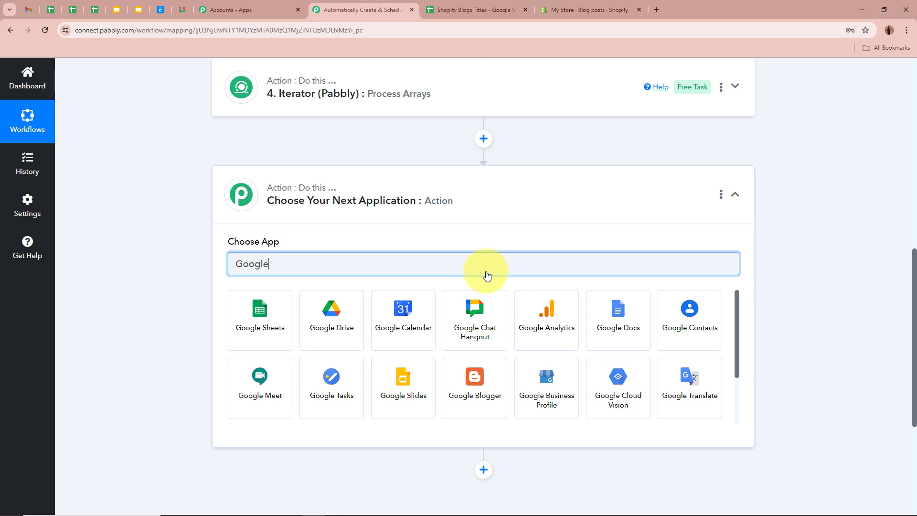
type("Gen")
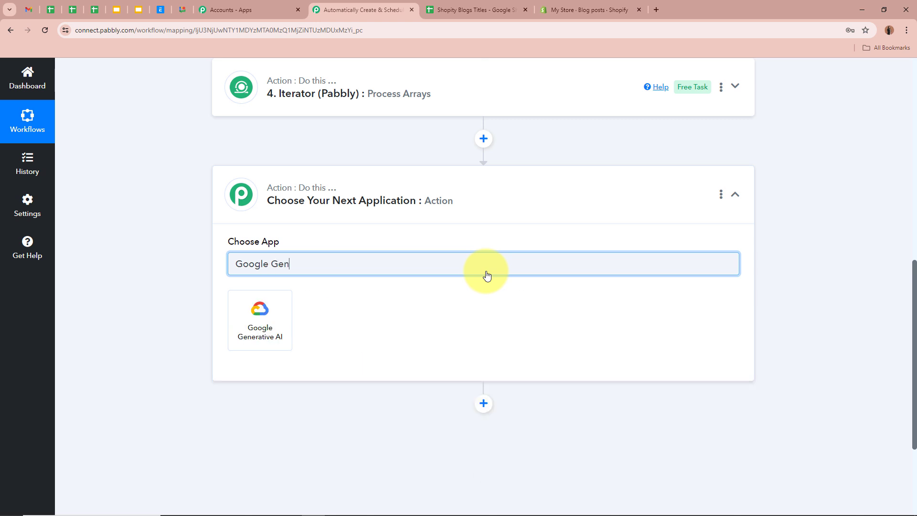
left_click(270, 320)
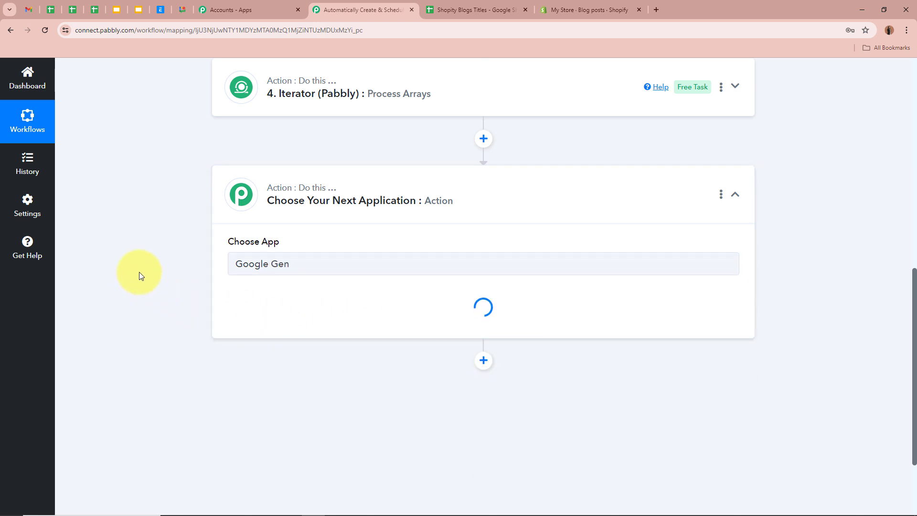
left_click(301, 321)
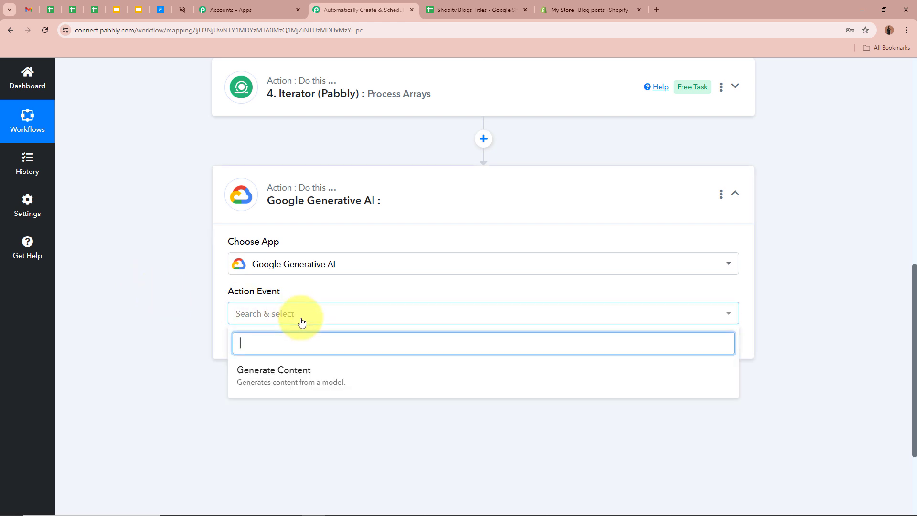
left_click(320, 379)
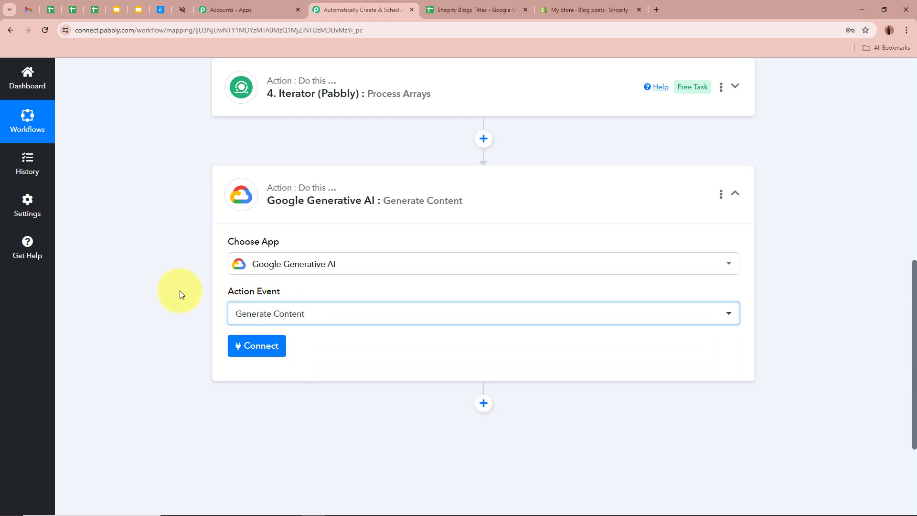
Start adding a new Google Generative AI connection for the Generate Content action.
left_click(243, 345)
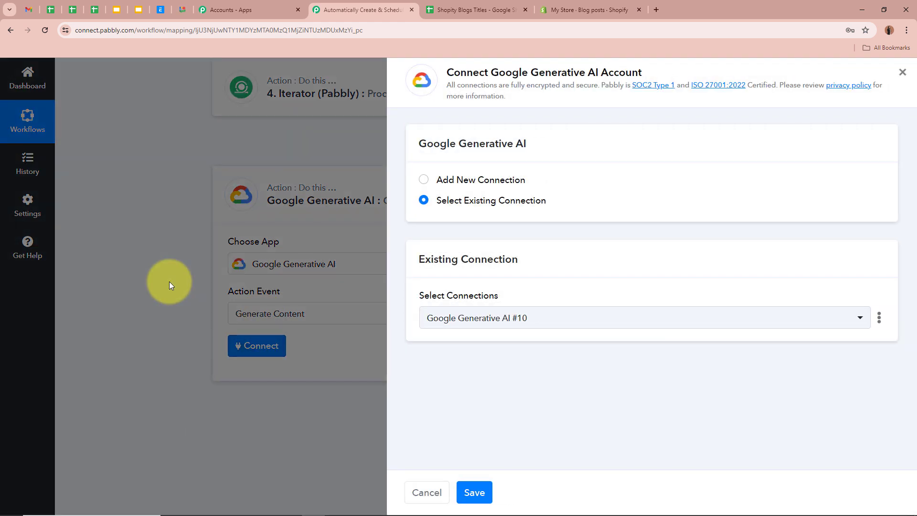
left_click(423, 180)
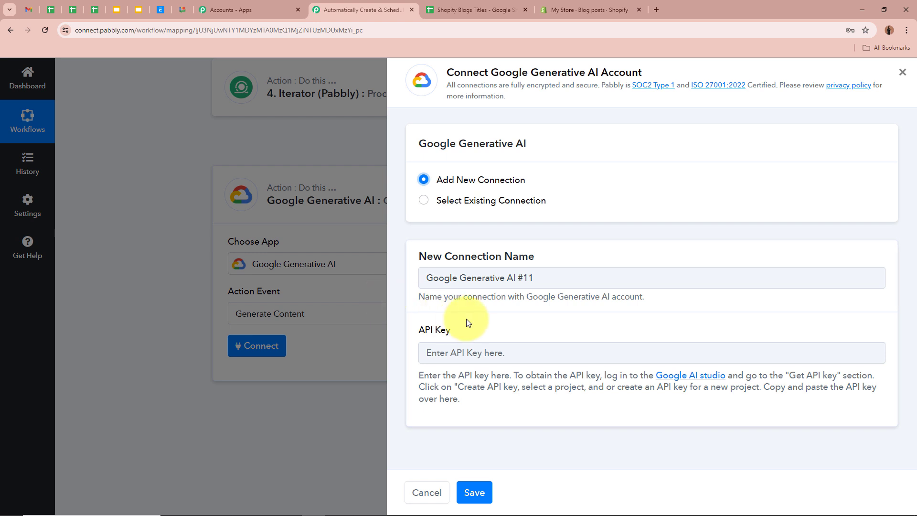
left_click_drag(418, 329, 479, 329)
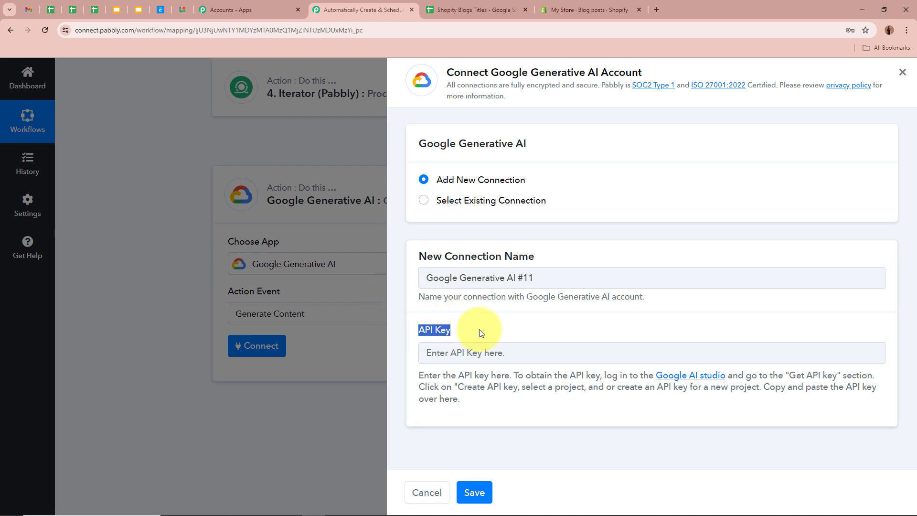
left_click(479, 329)
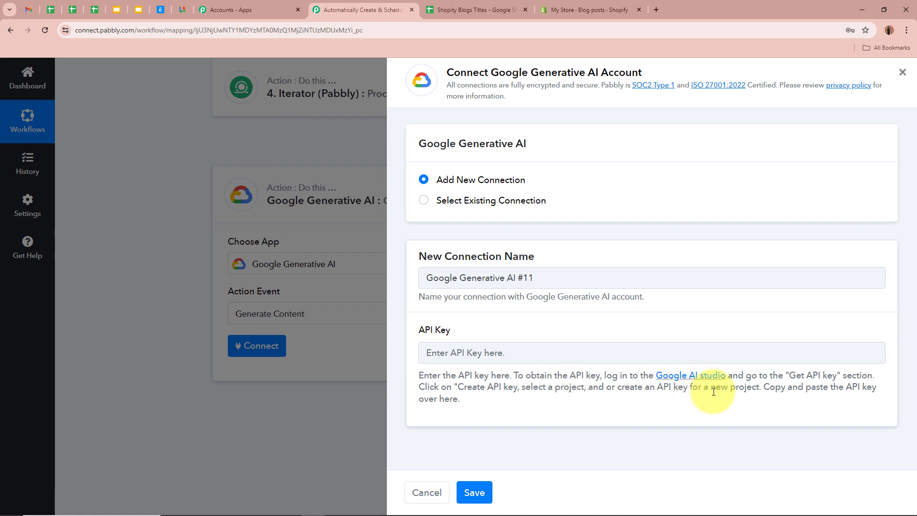
Open Google AI Studio from the connection's help link and create an API key in the existing Generative Language Client project.
left_click(689, 377)
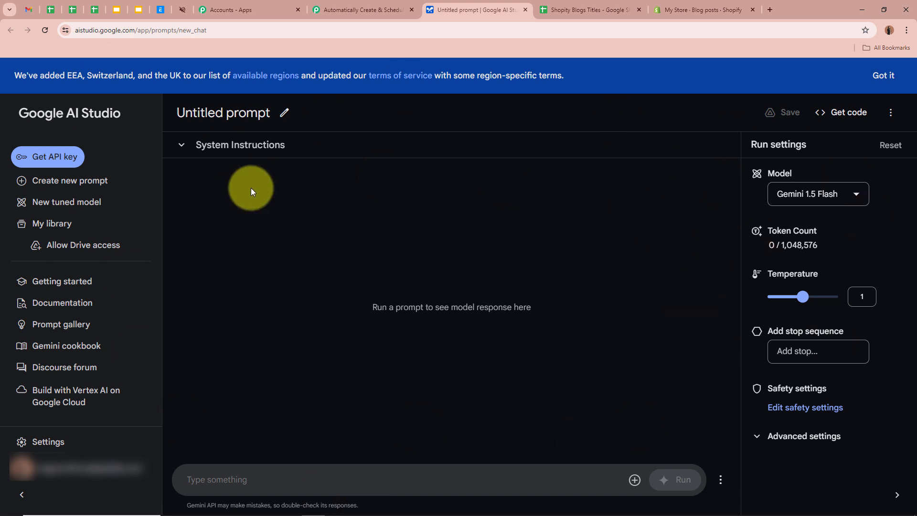
left_click(60, 161)
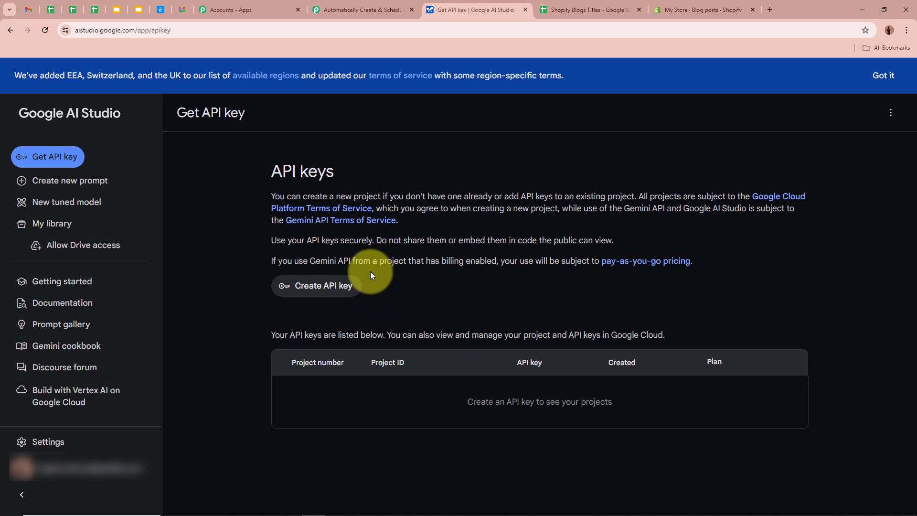
left_click(337, 285)
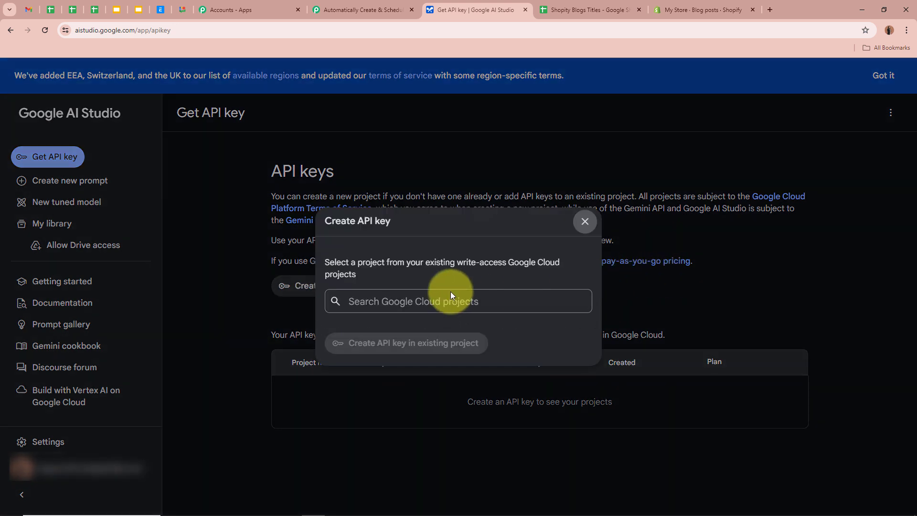
left_click(451, 299)
scroll(458, 378, "down", 3)
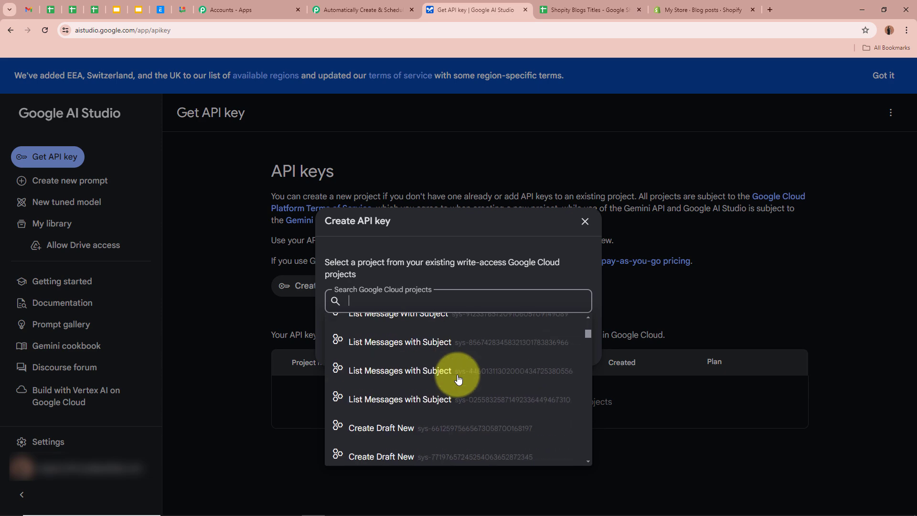
scroll(458, 380, "down", 6)
left_click(444, 447)
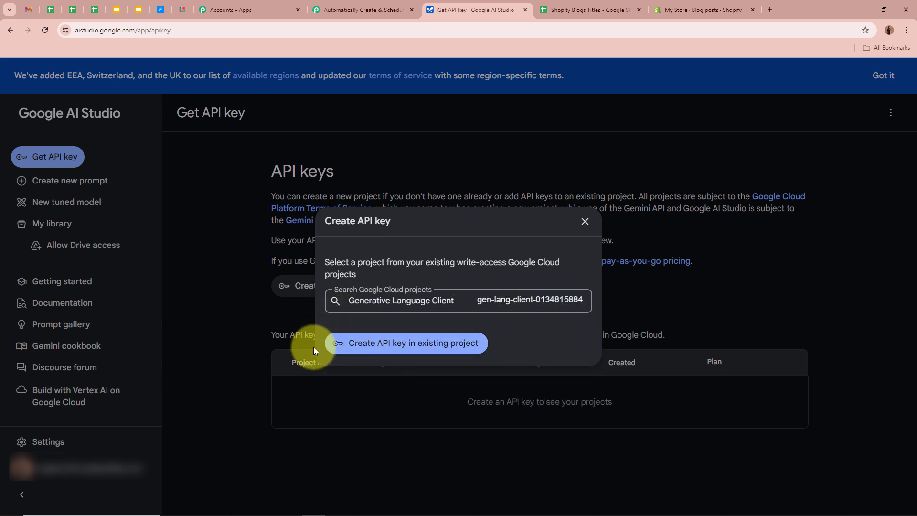
left_click(456, 344)
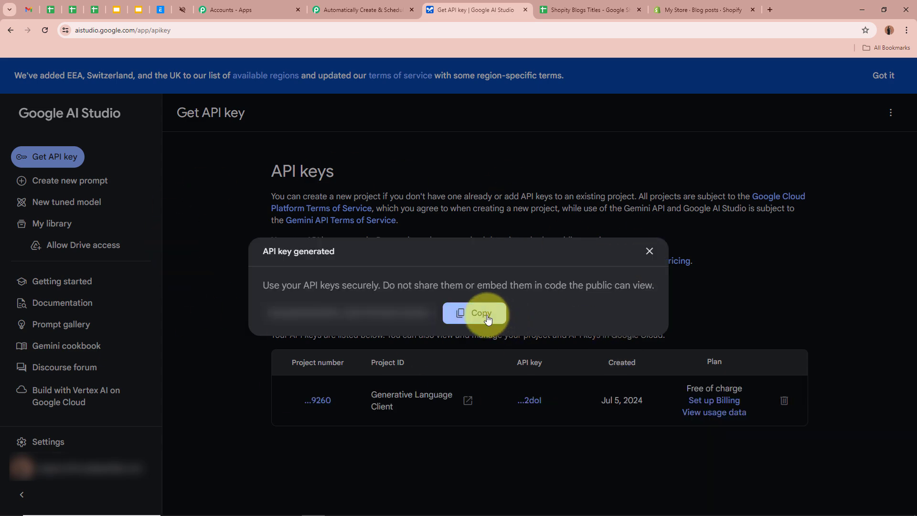
Copy the generated API key, paste it into the API Key field of the new Pabbly connection, and save the connection.
left_click(487, 319)
left_click(330, 10)
left_click(488, 352)
key("ctrl+v")
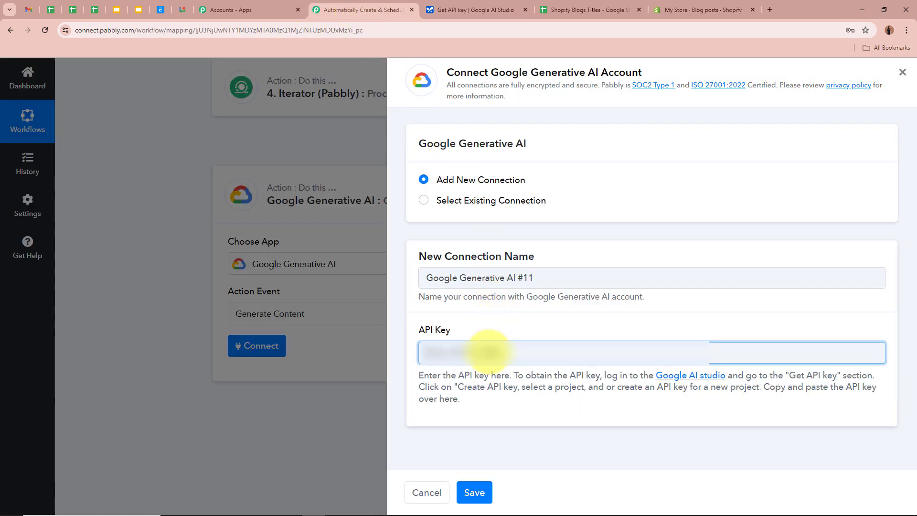
key("ctrl+v")
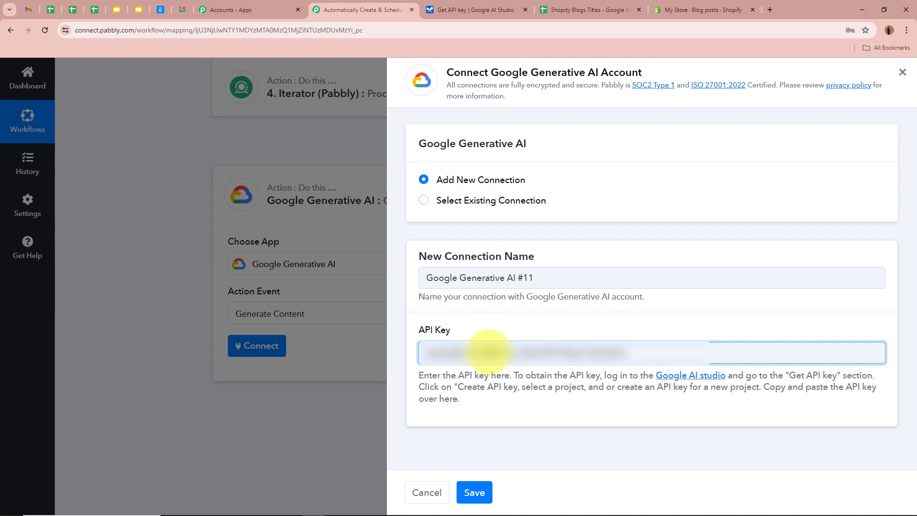
left_click(474, 492)
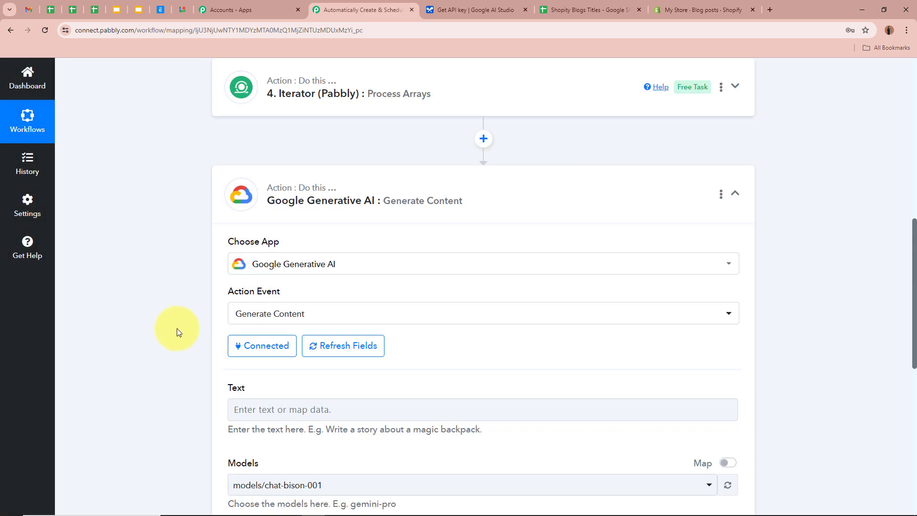
Enter a text prompt describing the online fashion store and requesting a blog with HTML Tag on title (Title) for the Shopify account.
scroll(168, 328, "down", 2)
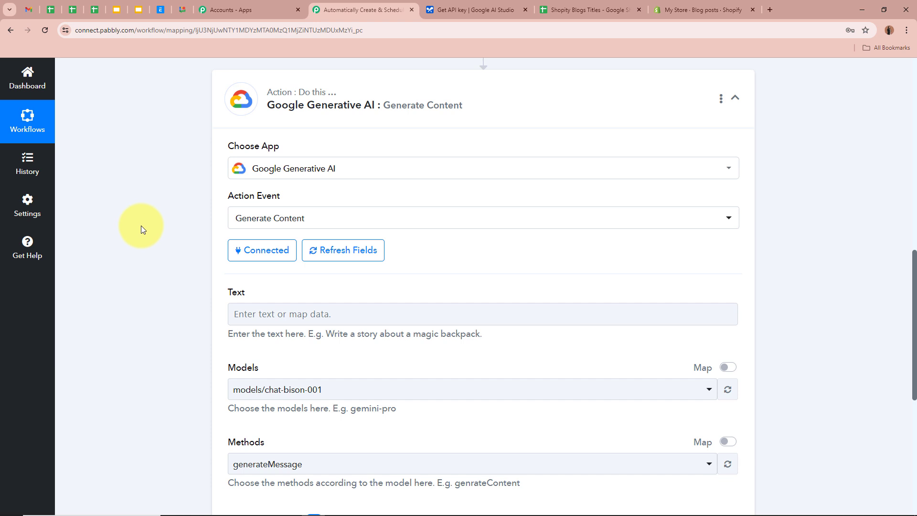
scroll(205, 267, "down", 3)
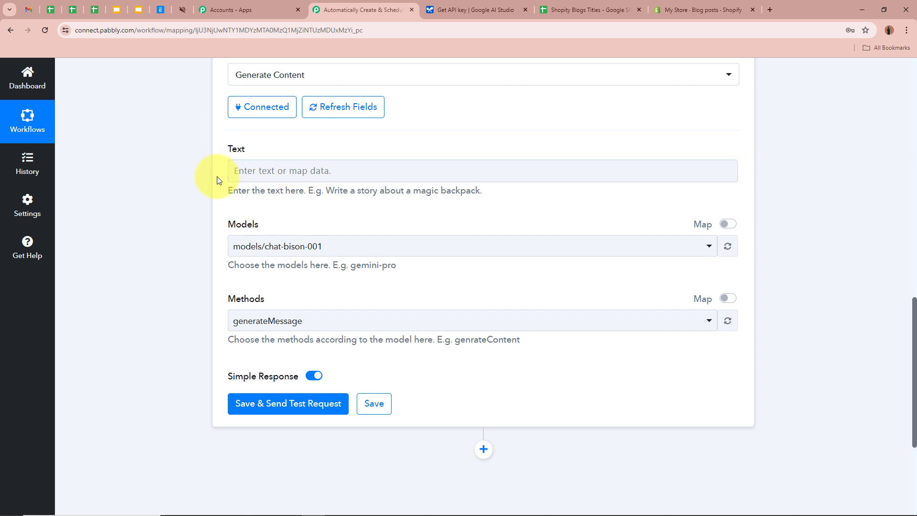
key("ctrl+v")
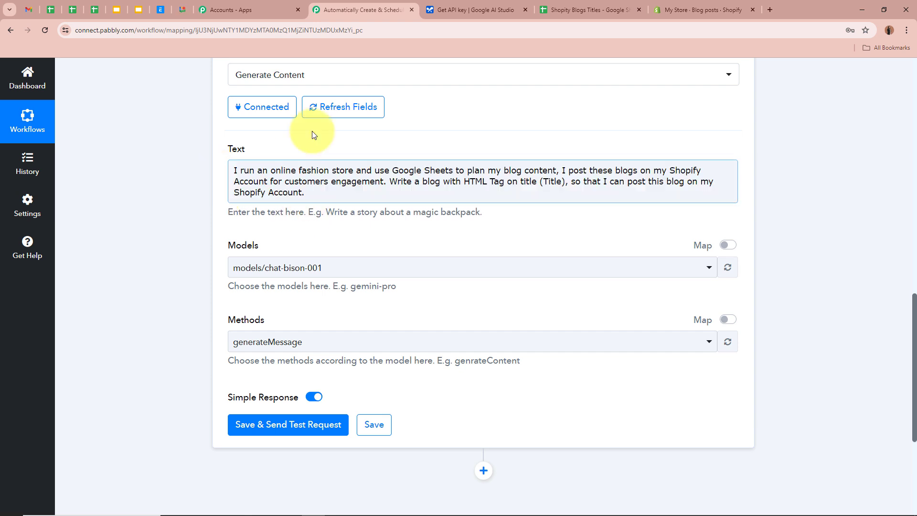
left_click(236, 170)
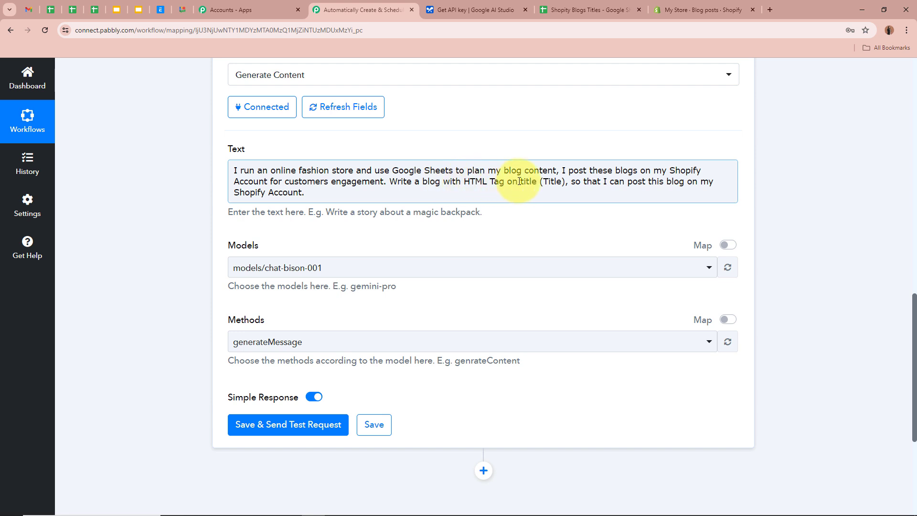
Replace the (Title) placeholder in the prompt with the Iterator's mapped 4. RowValue Blog Titles field.
left_click_drag(540, 183, 565, 184)
key("BackSpace")
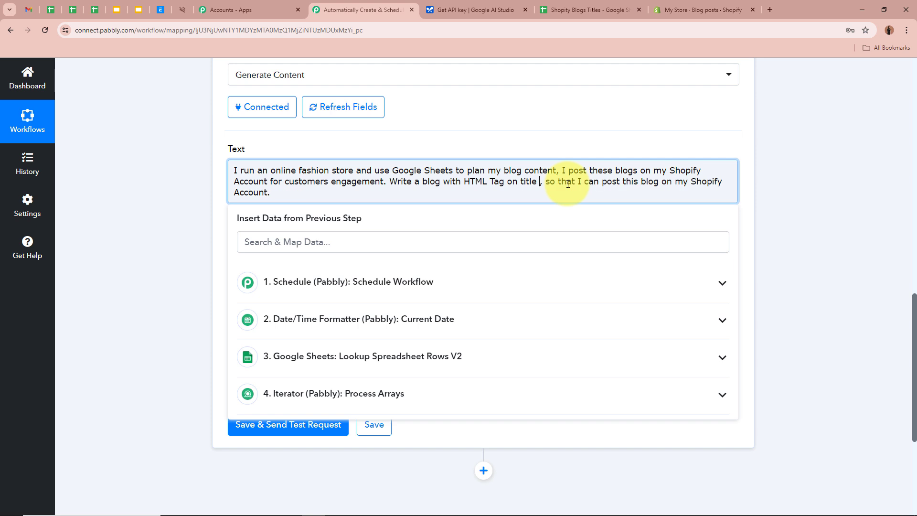
left_click(376, 394)
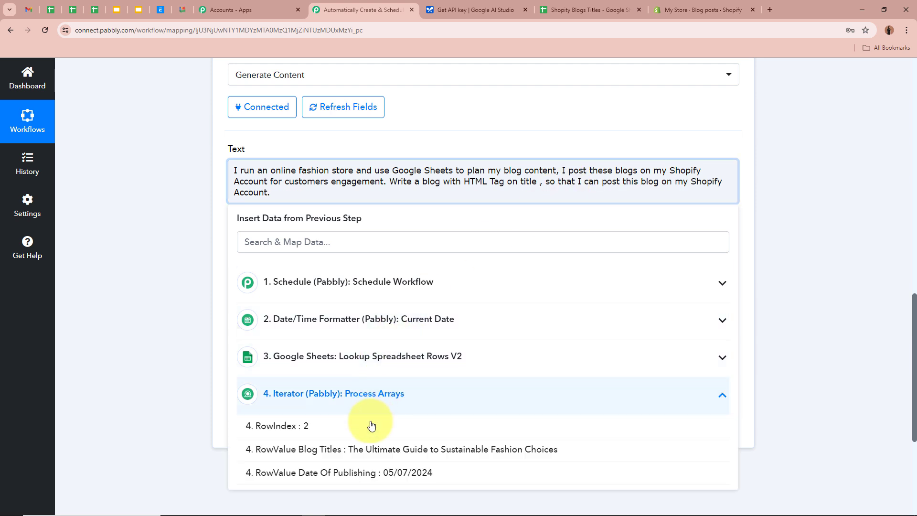
left_click(545, 451)
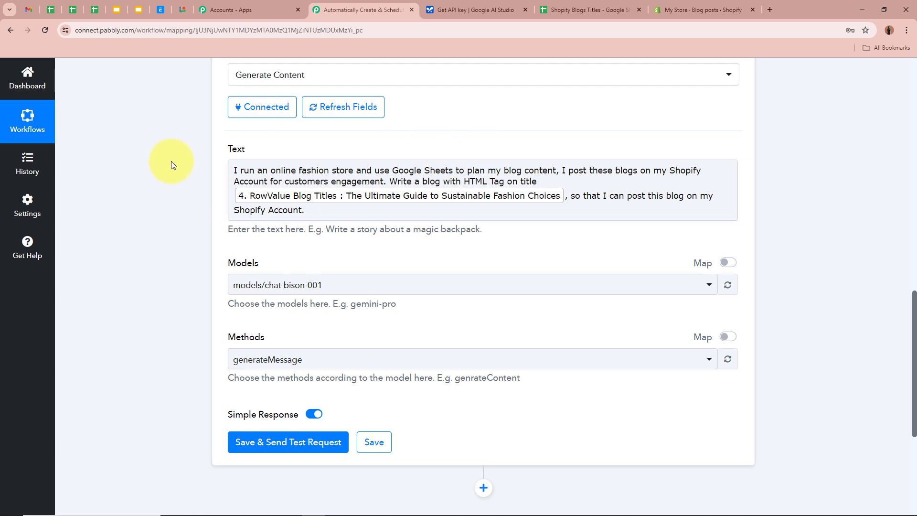
Set the model to models/gemini-pro and the method to generateContent.
scroll(171, 161, "down", 2)
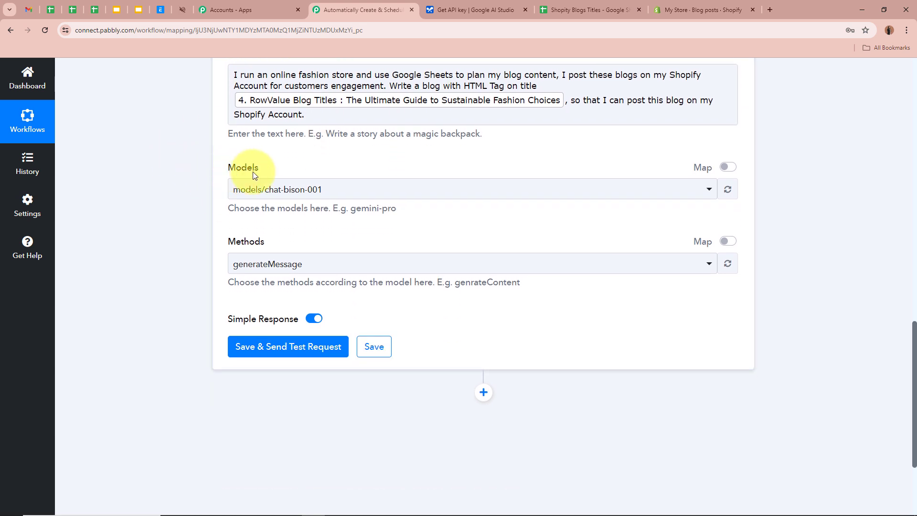
left_click(266, 188)
scroll(282, 353, "down", 3)
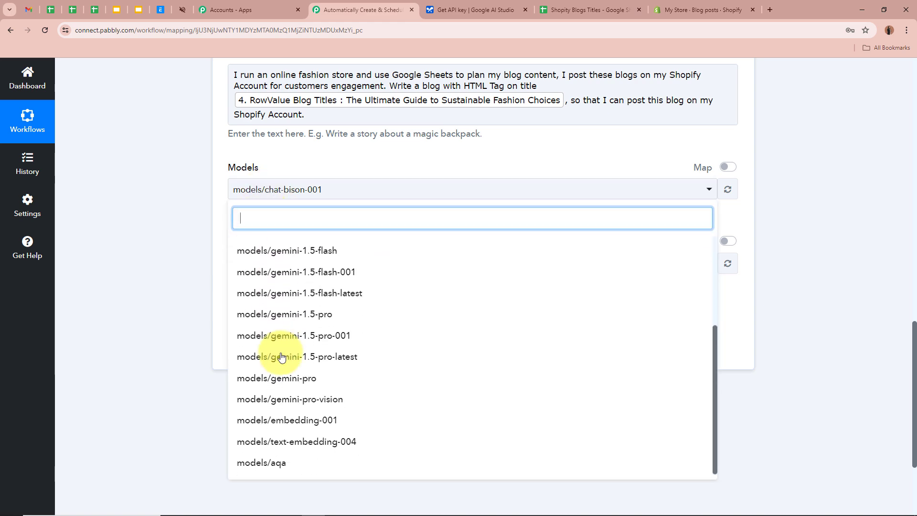
left_click(267, 378)
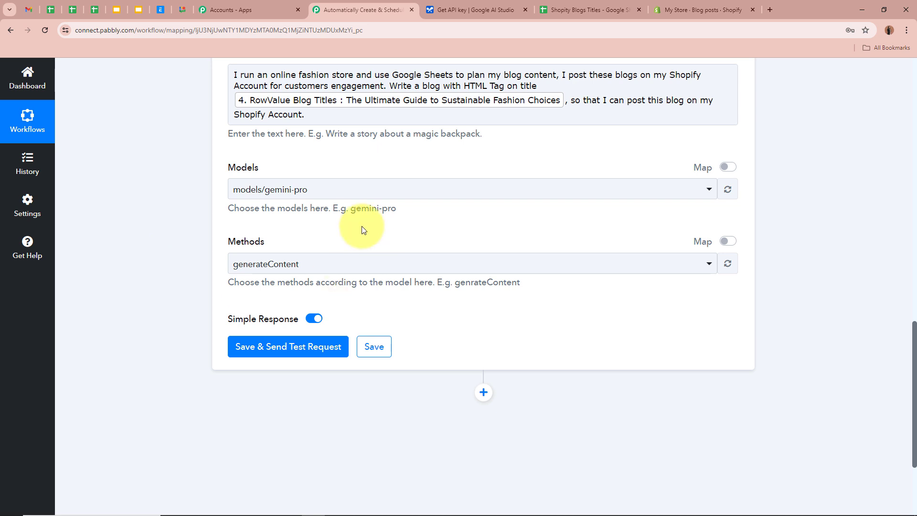
left_click(315, 264)
left_click(289, 319)
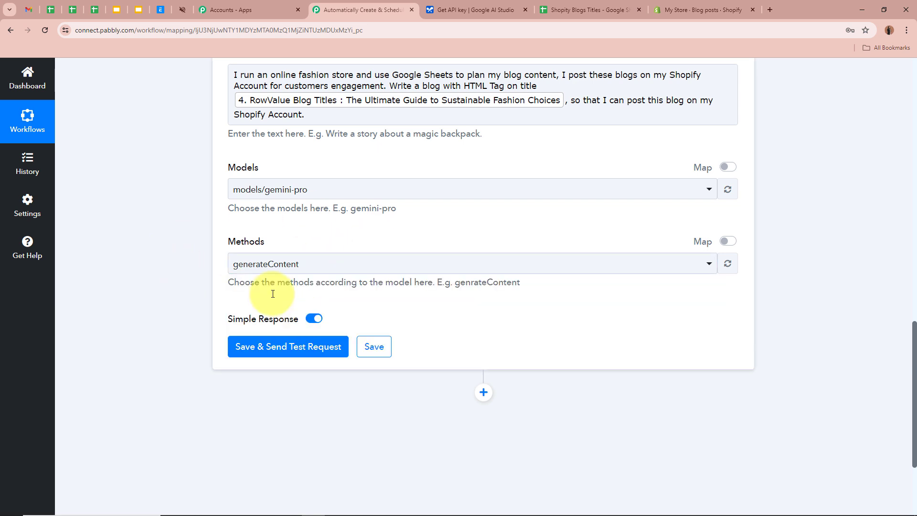
left_click(163, 229)
Review the prompt and model settings, then save the Generate Content action and send a test request.
scroll(164, 231, "up", 2)
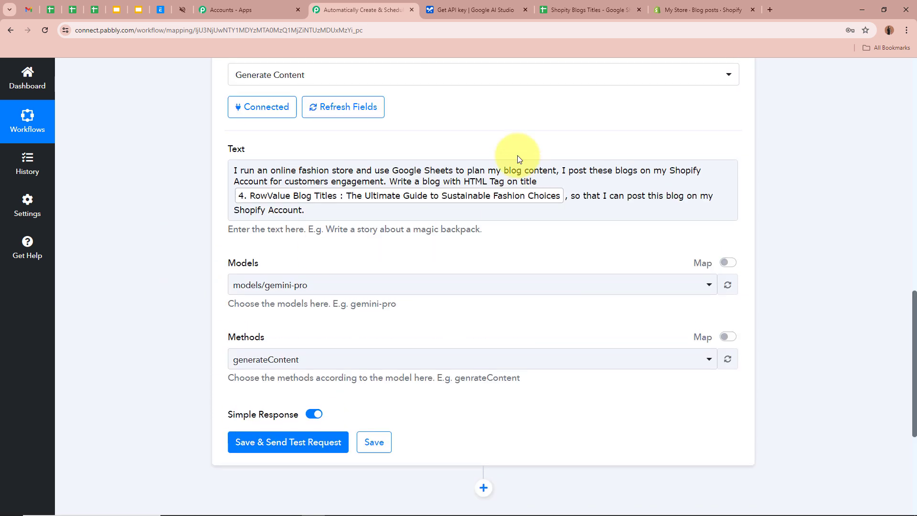
scroll(150, 187, "down", 5)
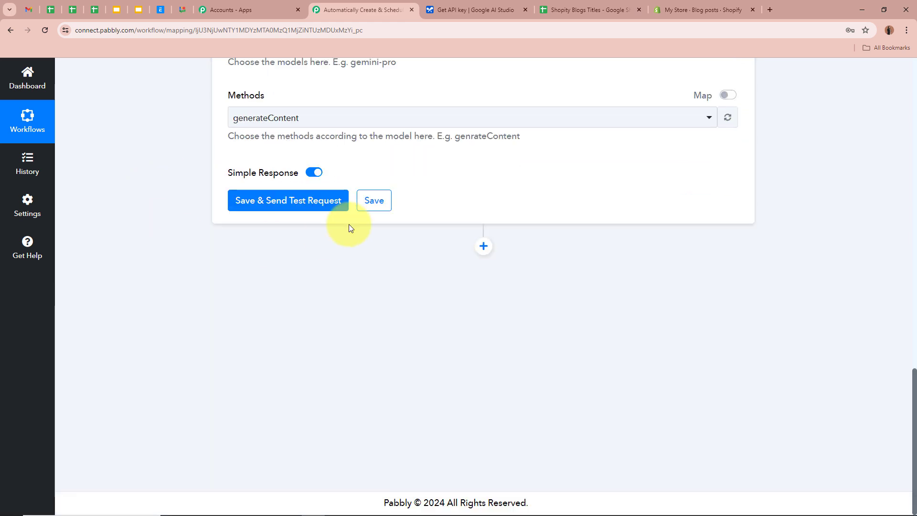
left_click(311, 203)
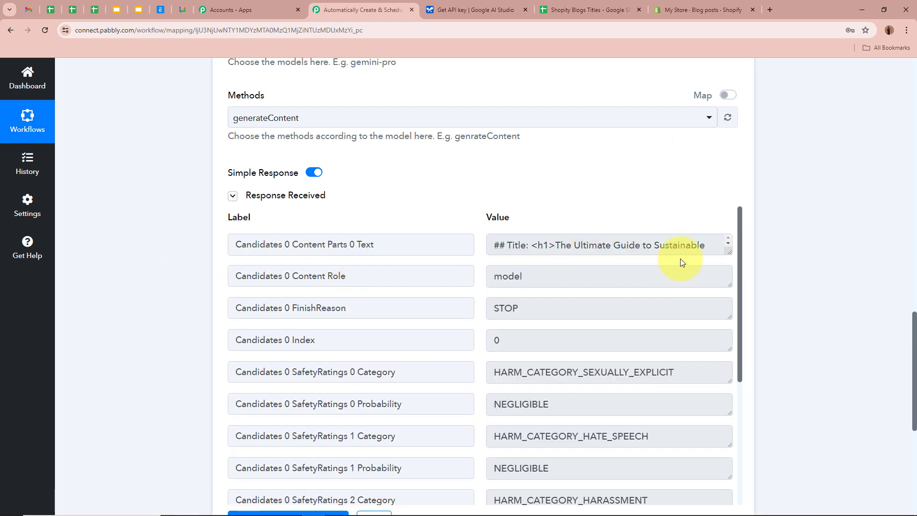
Examine the full generated blog text in the Generate Content response and compare its title with the blog titles spreadsheet.
left_click_drag(727, 253, 729, 421)
left_click_drag(558, 245, 677, 246)
left_click(677, 246)
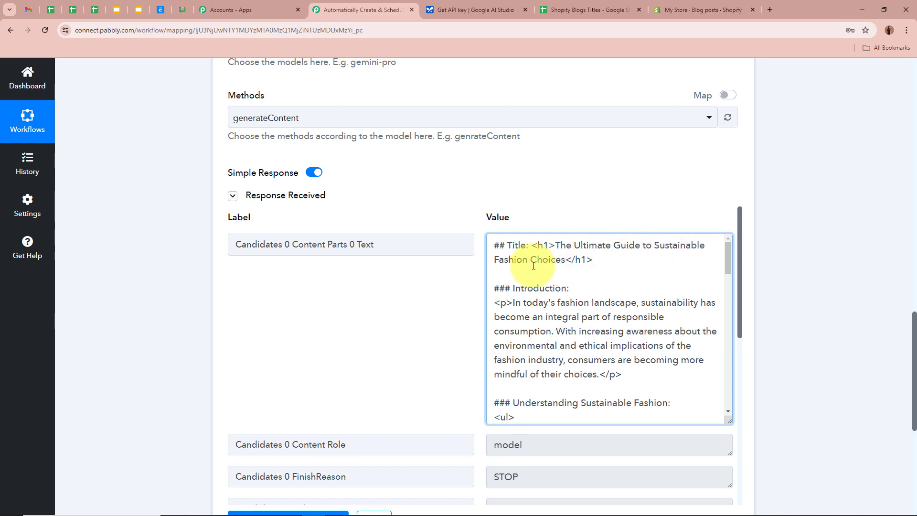
left_click_drag(491, 264, 645, 257)
left_click(642, 255)
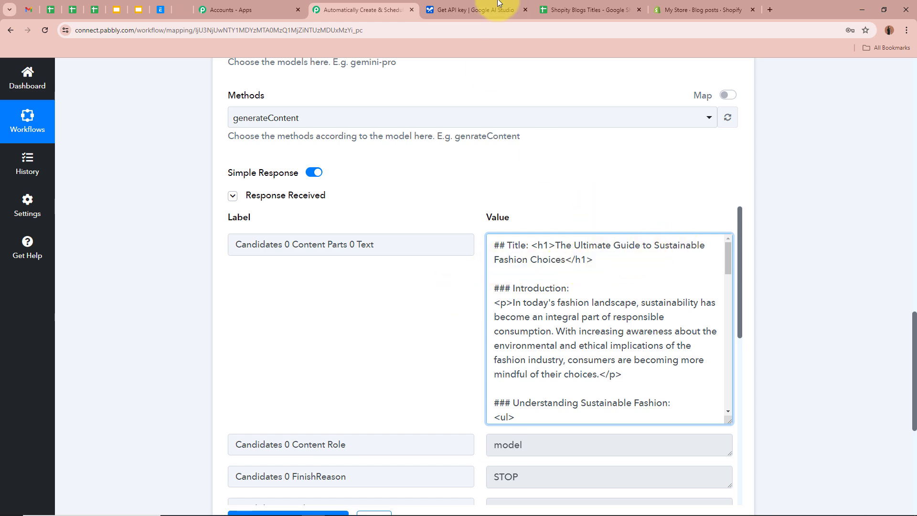
left_click(592, 10)
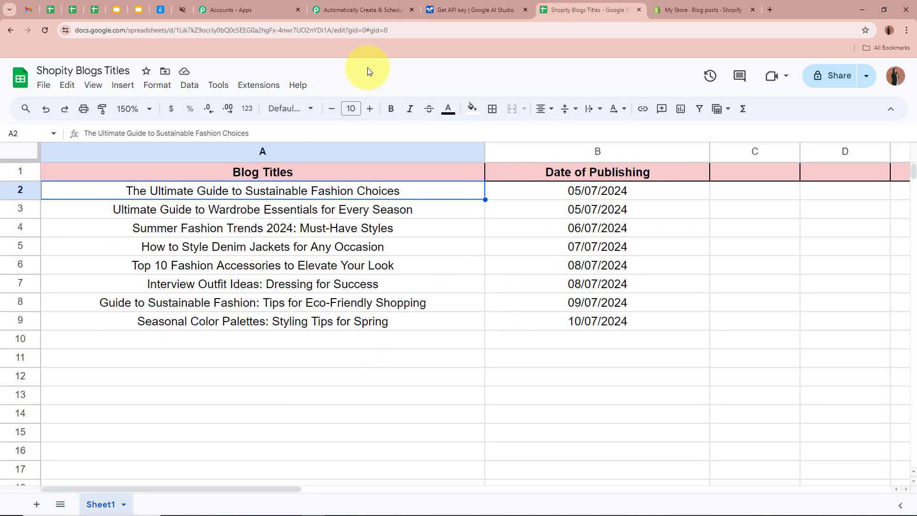
left_click(363, 9)
scroll(654, 356, "down", 15)
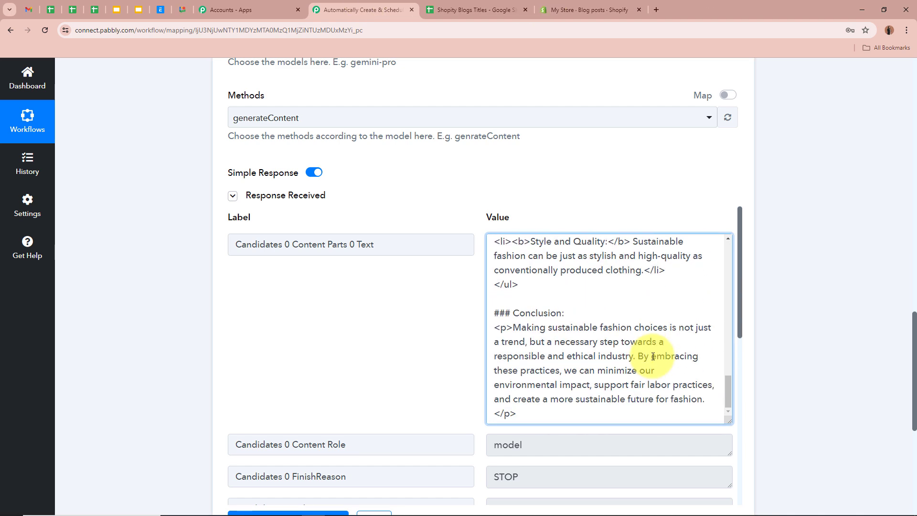
scroll(652, 356, "up", 15)
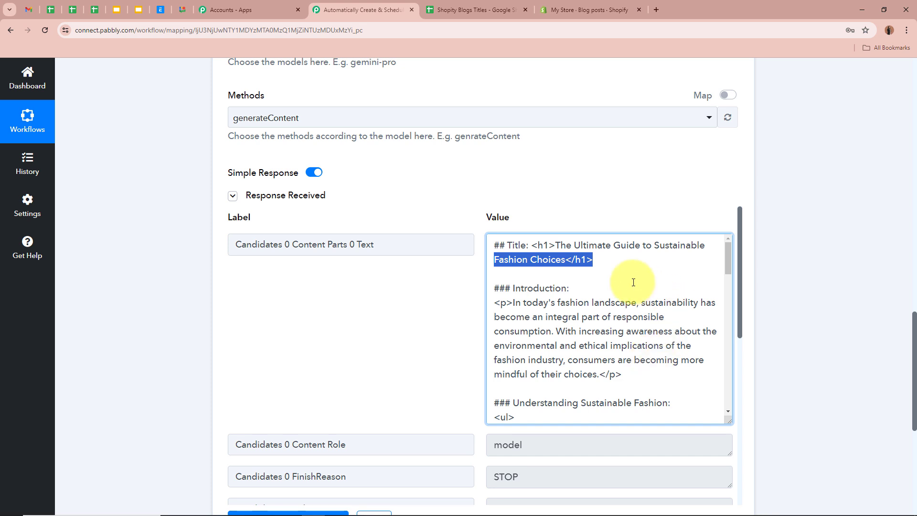
left_click(633, 282)
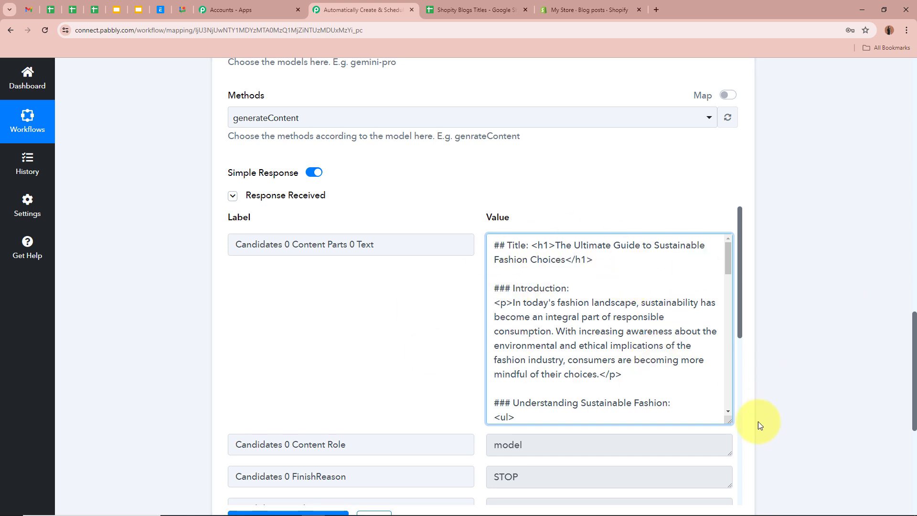
left_click_drag(726, 420, 716, 253)
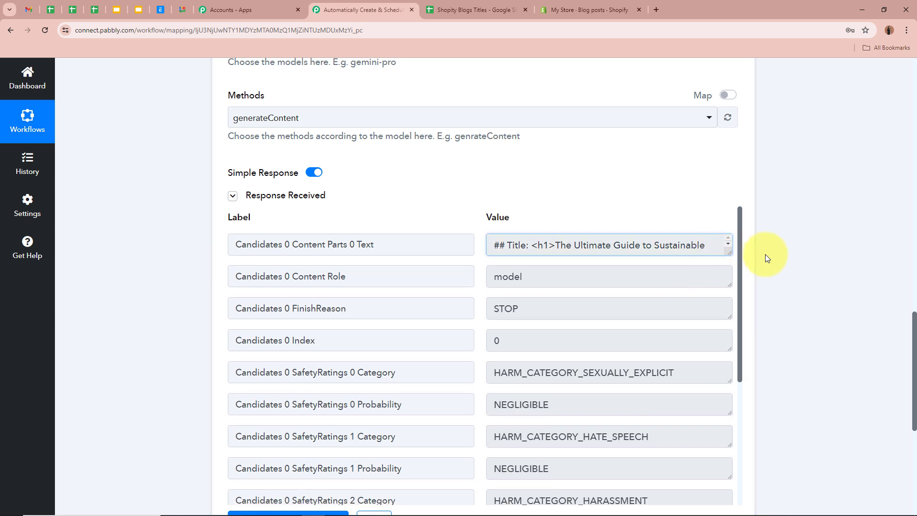
left_click(811, 272)
Add an action after Generate Content using Shopify as the app and Create Blog Entry as the action event.
scroll(810, 272, "down", 6)
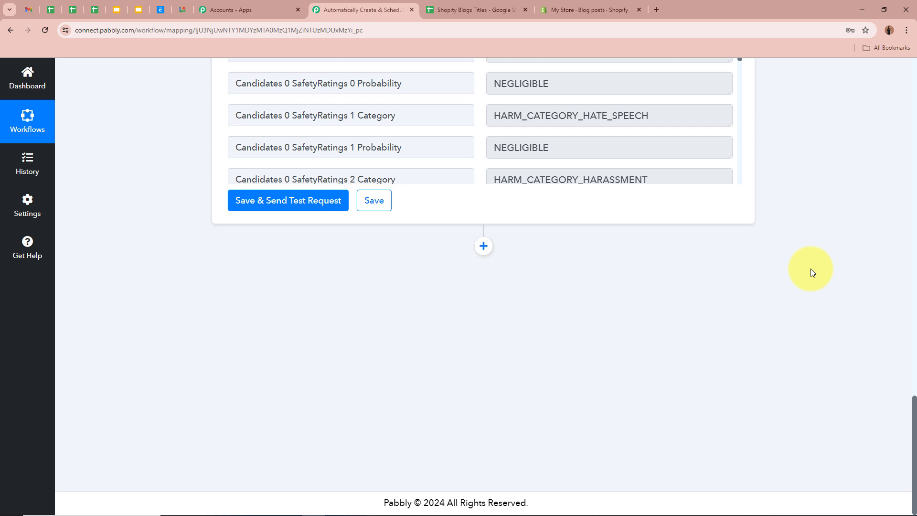
left_click(588, 10)
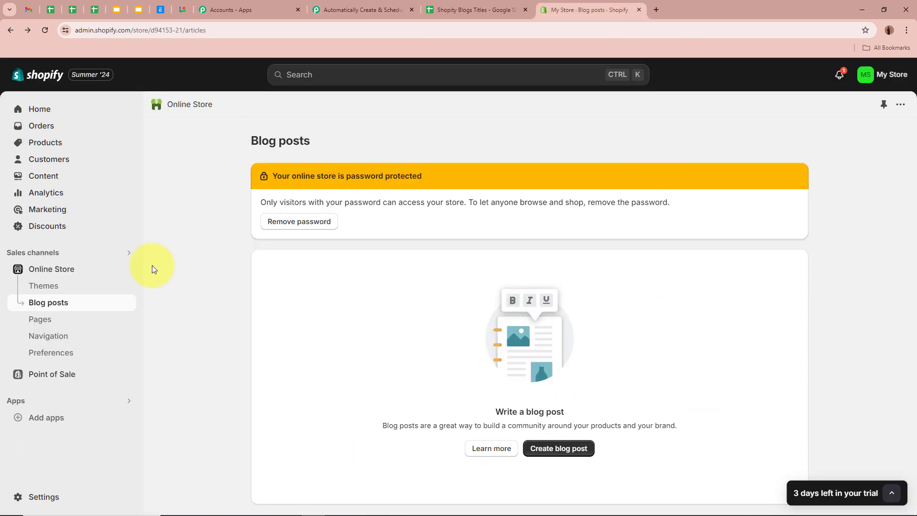
left_click(335, 10)
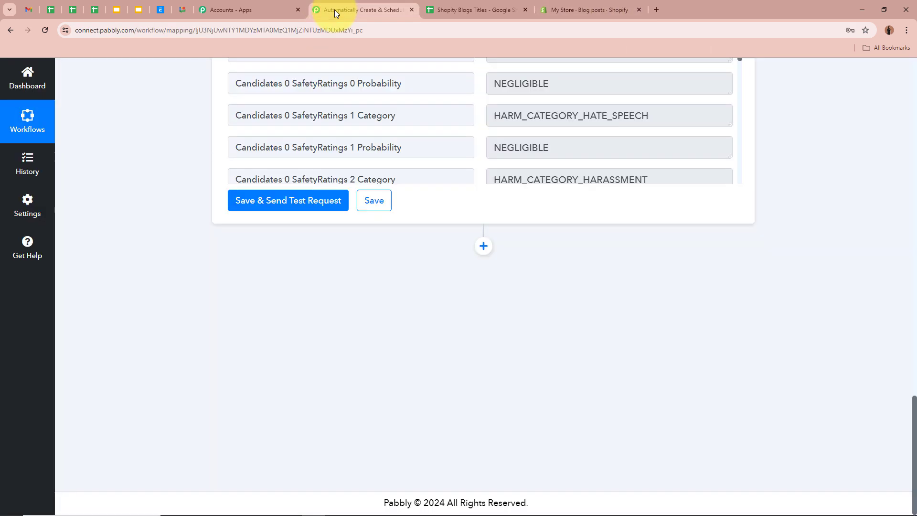
left_click(491, 247)
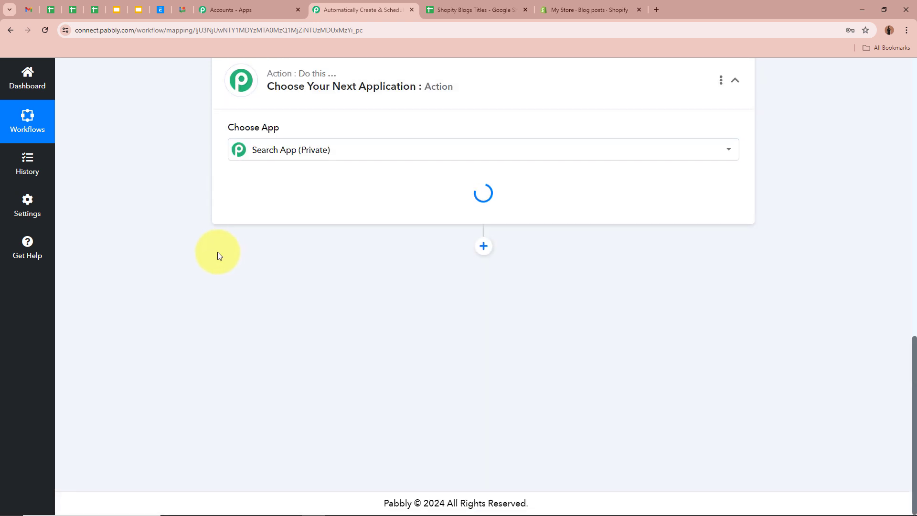
type("S")
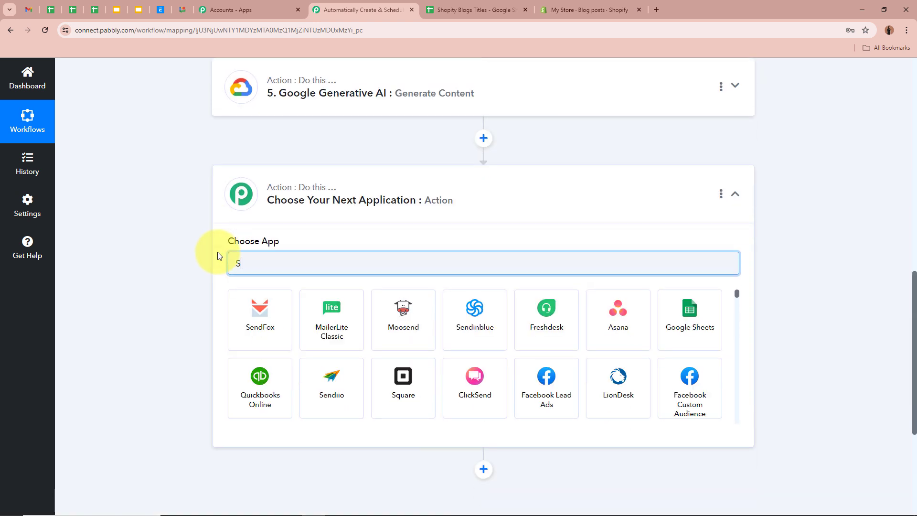
type("hop")
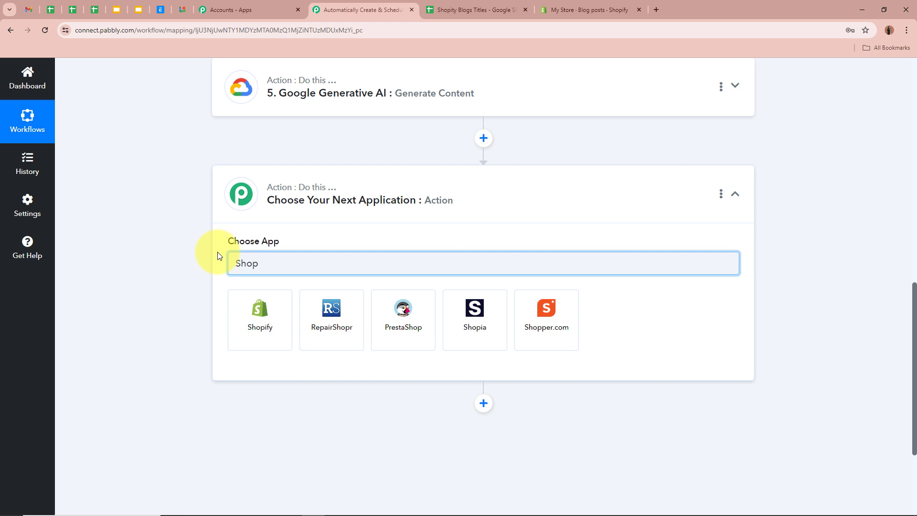
left_click(256, 303)
left_click(262, 313)
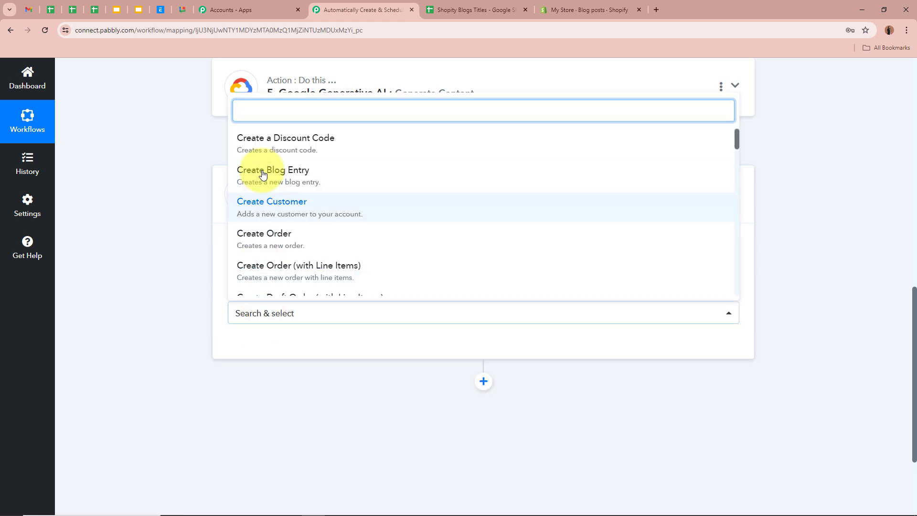
left_click(308, 180)
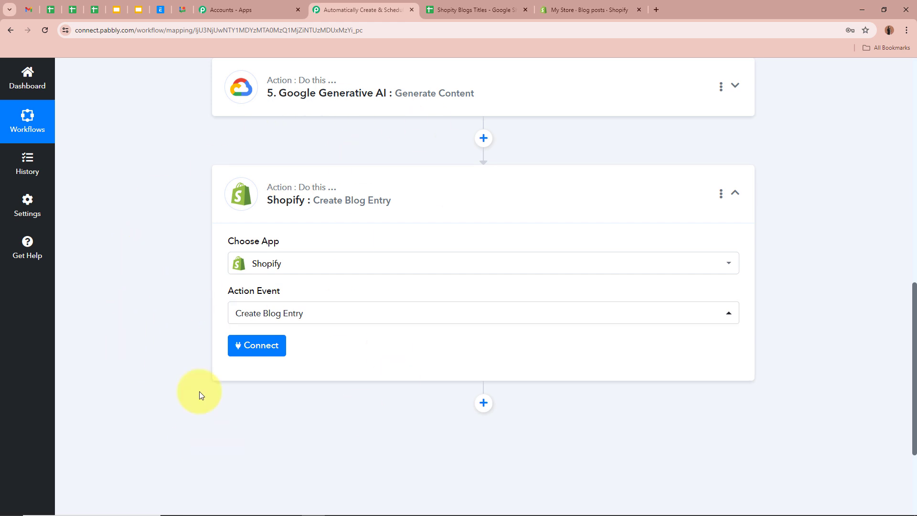
Start a new Shopify connection for the action and read the instructions for its Admin API Access Token and Subdomain.
left_click(262, 348)
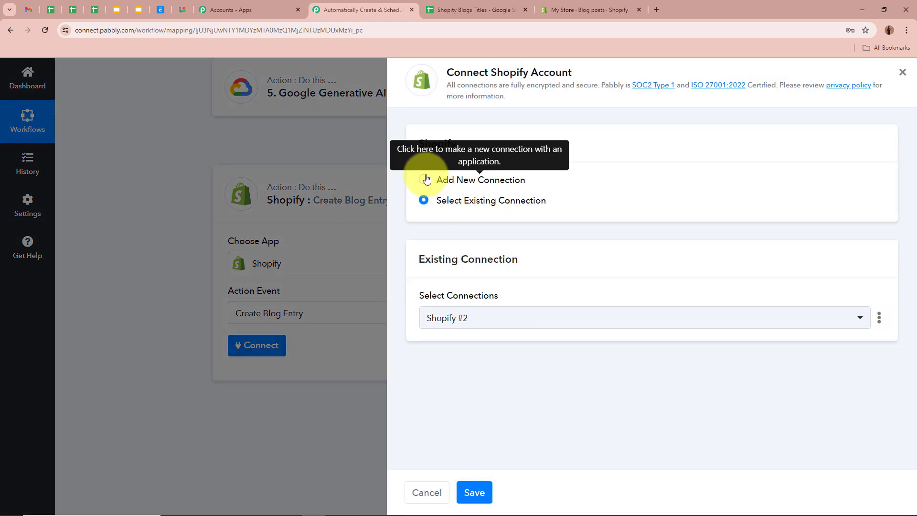
left_click(425, 180)
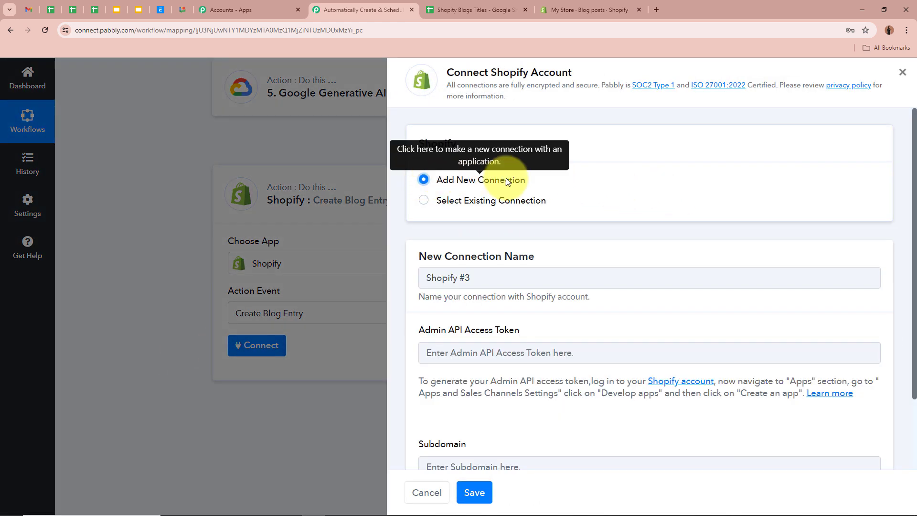
scroll(549, 181, "down", 2)
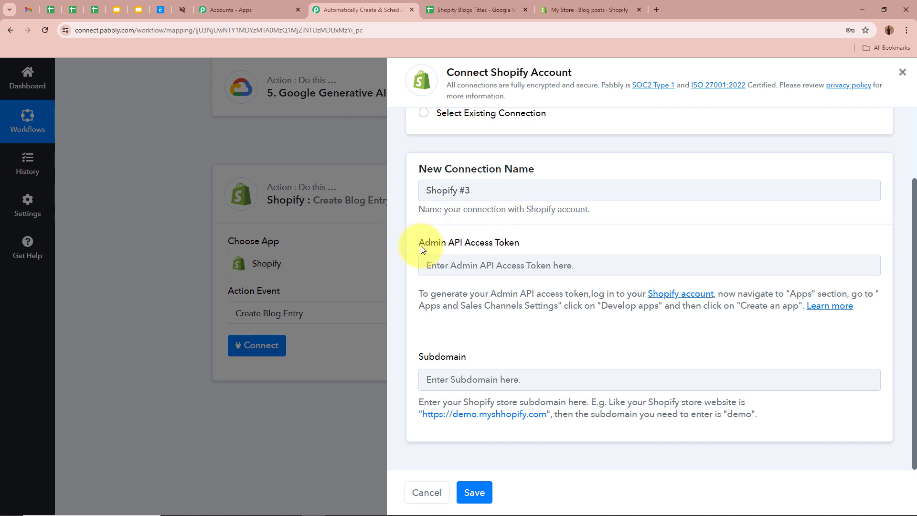
left_click_drag(422, 246, 518, 244)
left_click(530, 246)
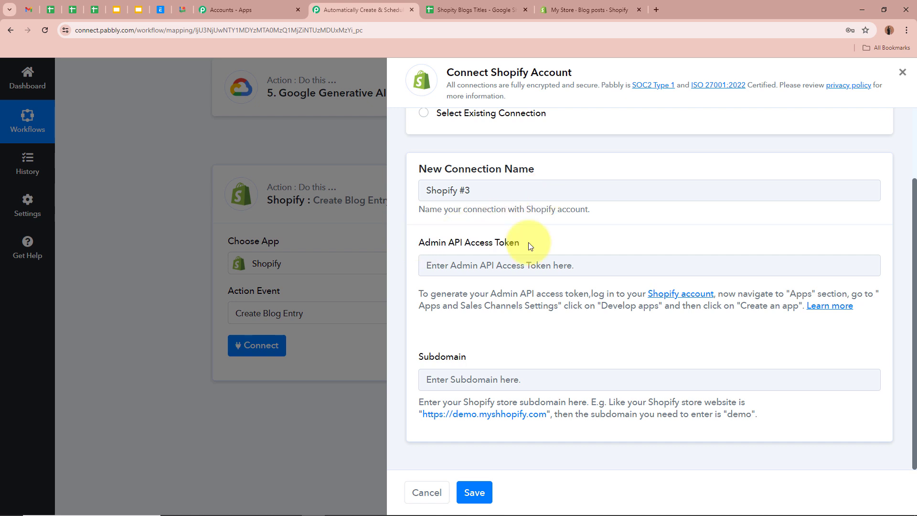
left_click_drag(420, 367, 507, 354)
left_click(515, 345)
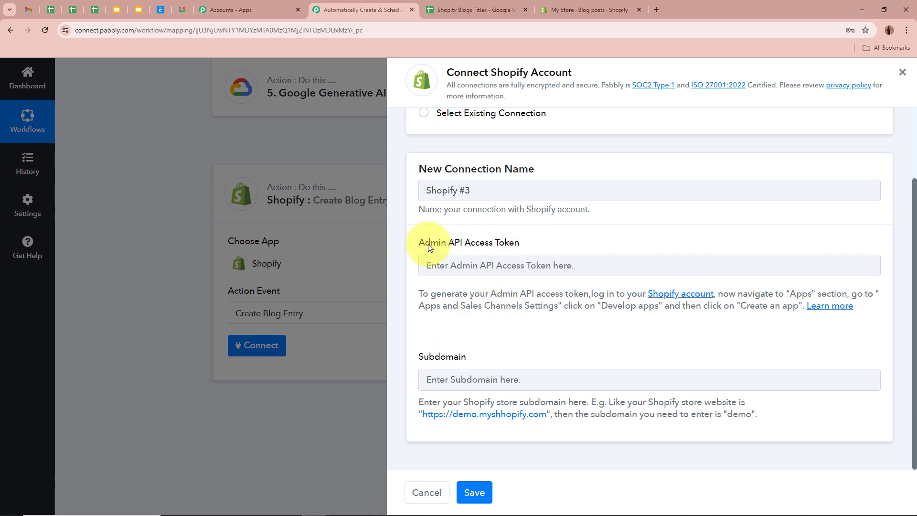
left_click_drag(419, 292, 797, 321)
left_click(785, 336)
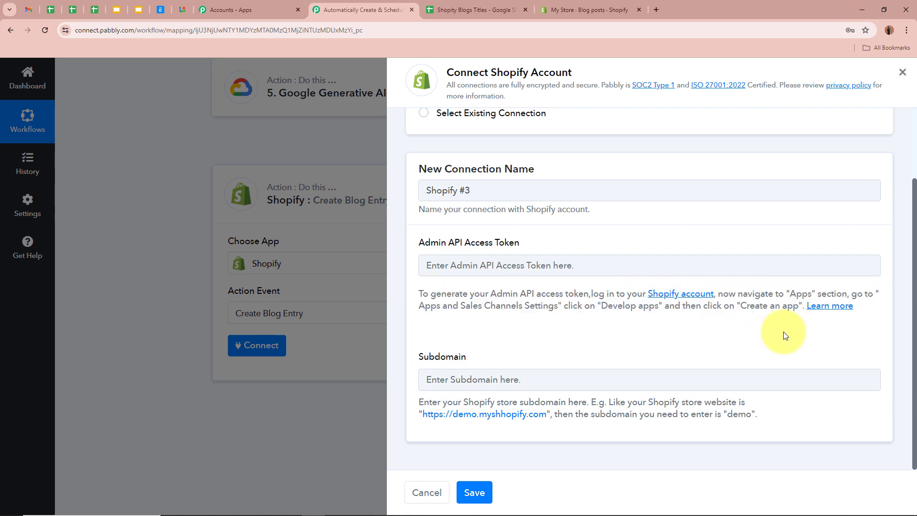
Switch to the Shopify admin and open the App development page from the app and sales channel settings.
left_click(622, 7)
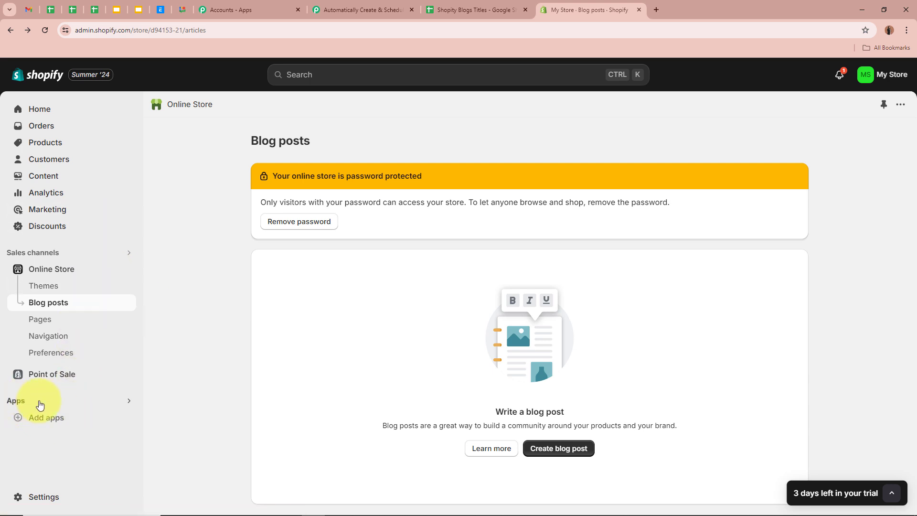
left_click(113, 404)
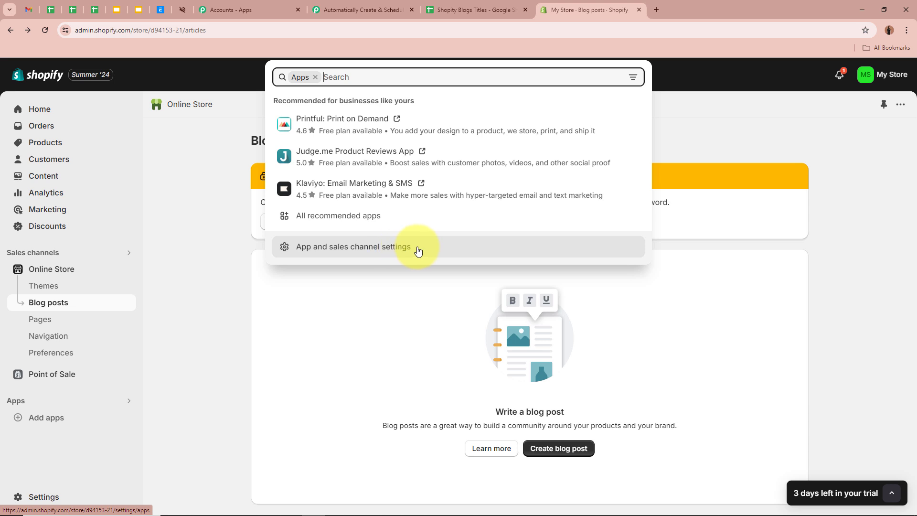
left_click(415, 249)
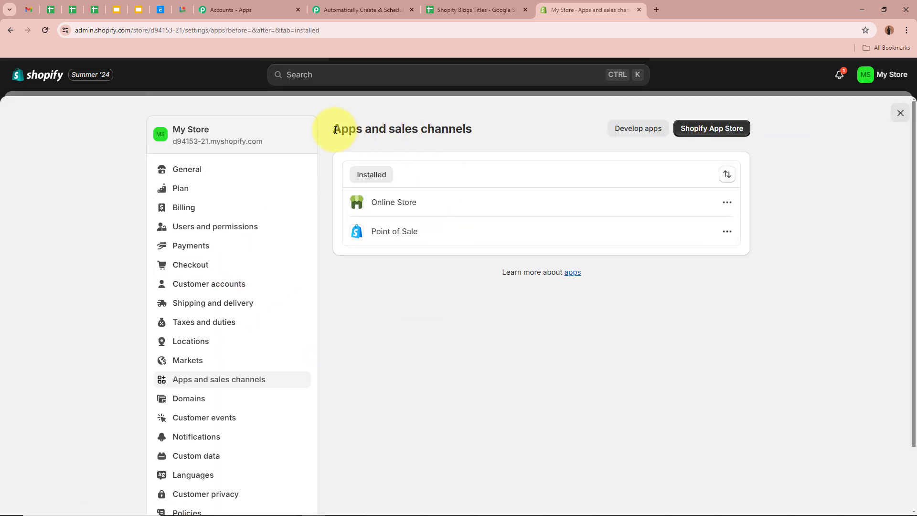
left_click_drag(335, 128, 482, 129)
left_click(483, 129)
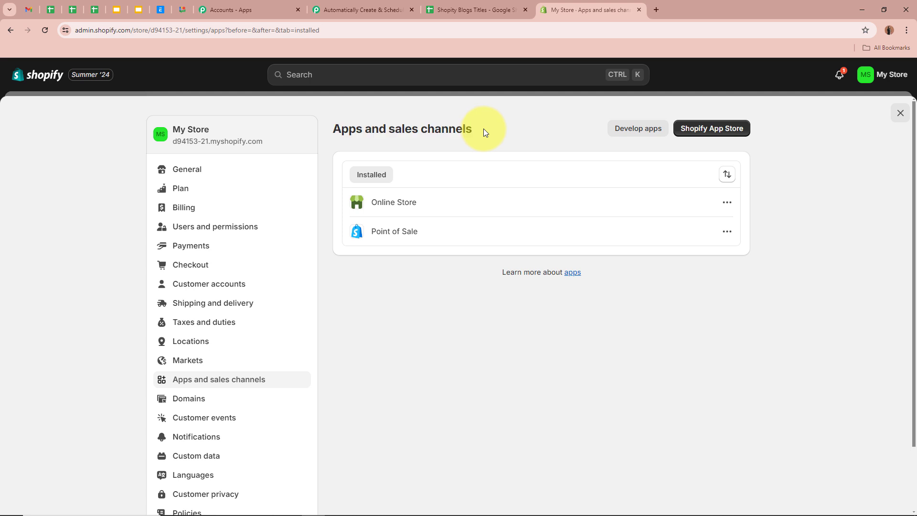
left_click(624, 129)
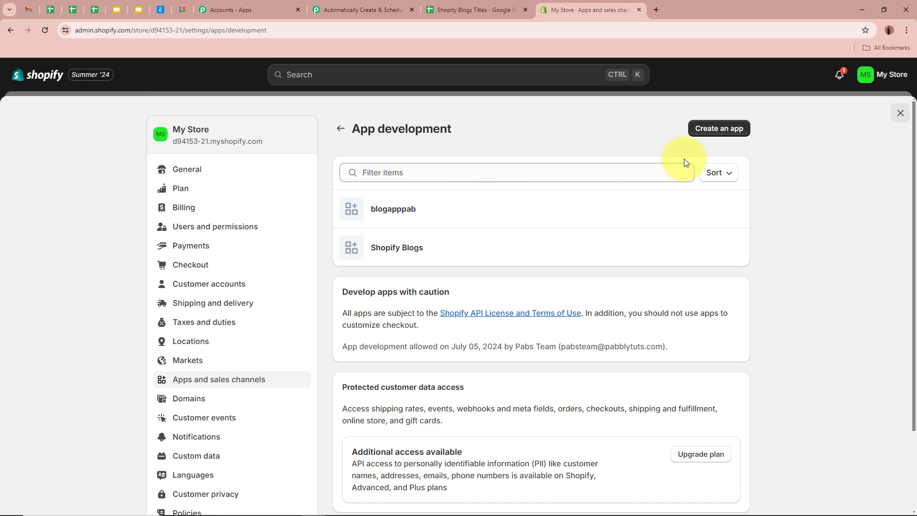
Create a custom Shopify app named Fashion Blogs, keeping the preset app developer.
left_click(720, 129)
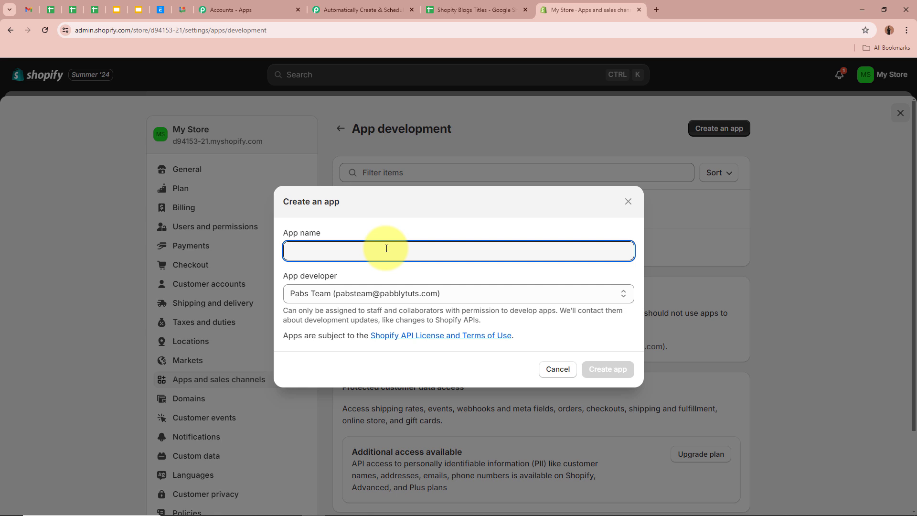
type("Fashion Blogs")
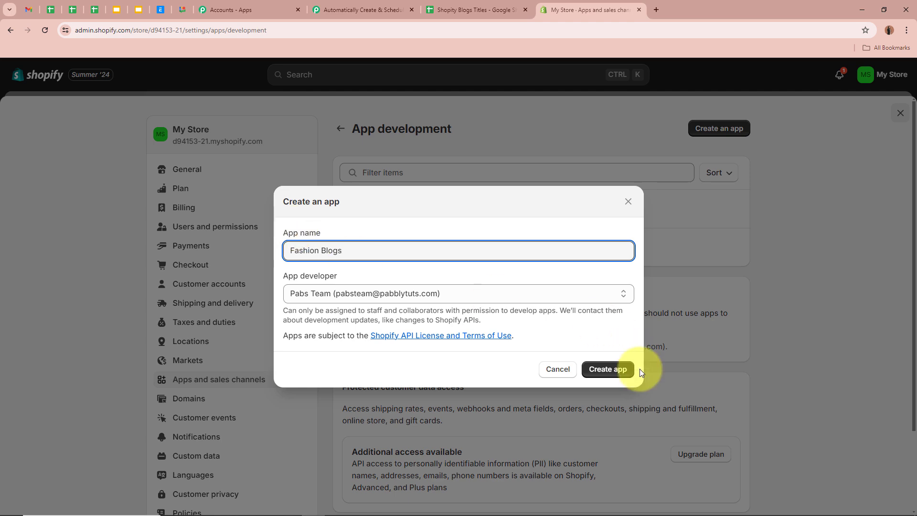
left_click(624, 373)
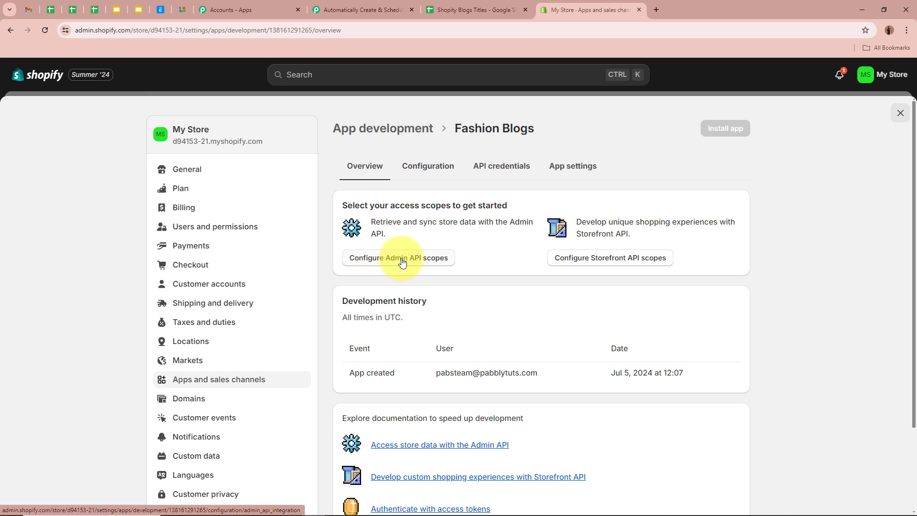
Filter the Fashion Blogs app's Admin API scopes by "blog", enable write_content and read_content, and save the configuration.
left_click(432, 260)
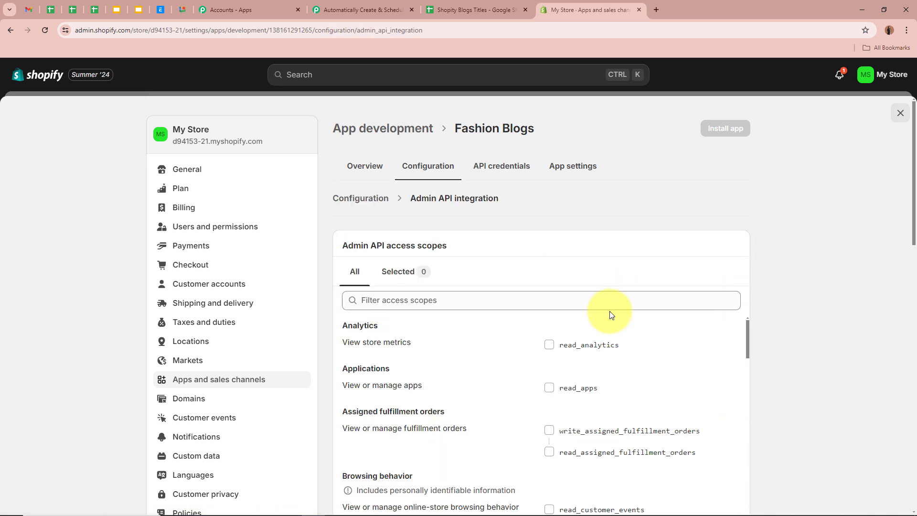
left_click(493, 298)
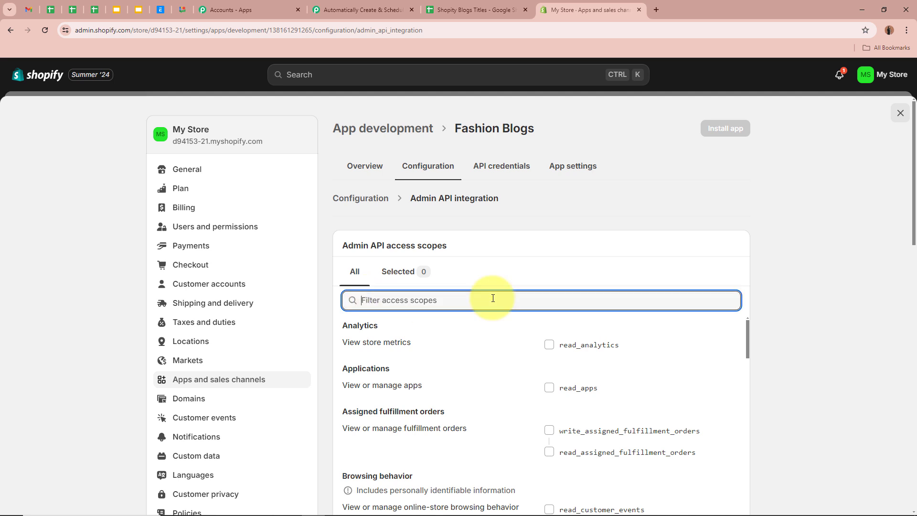
type("blo")
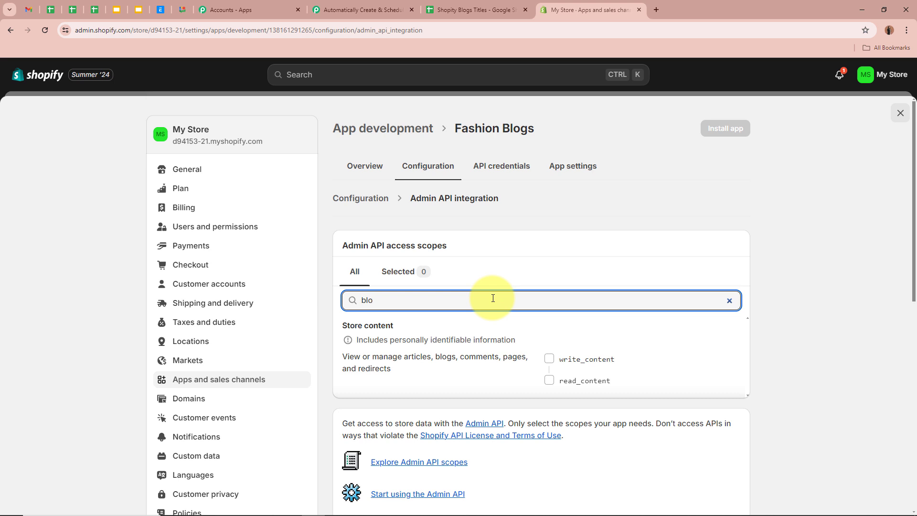
type("g")
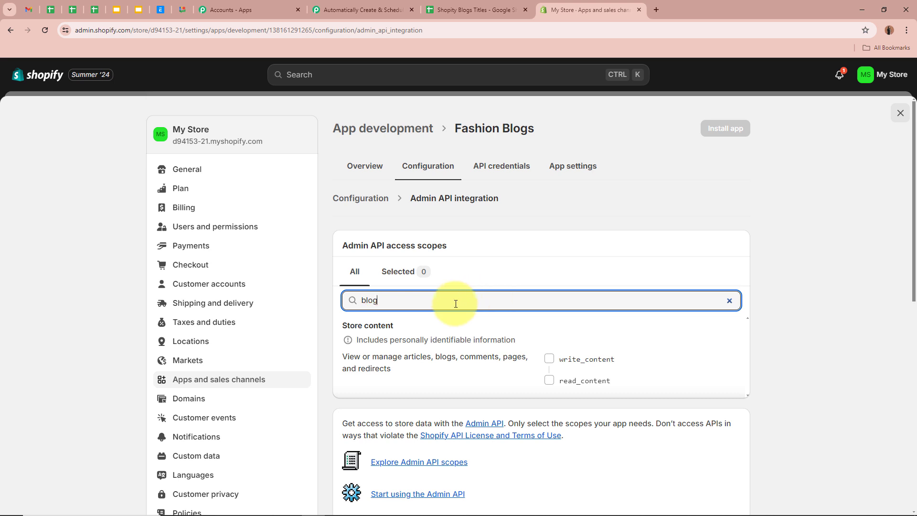
left_click(554, 359)
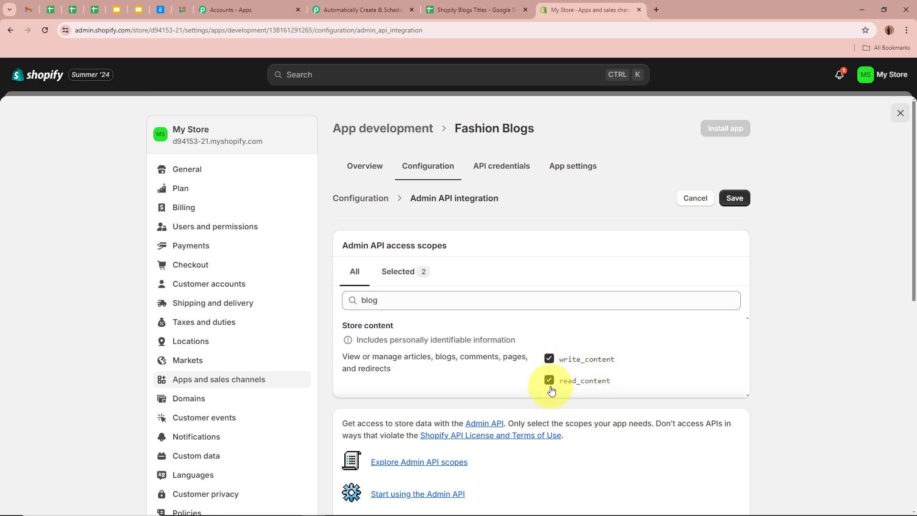
left_click(734, 199)
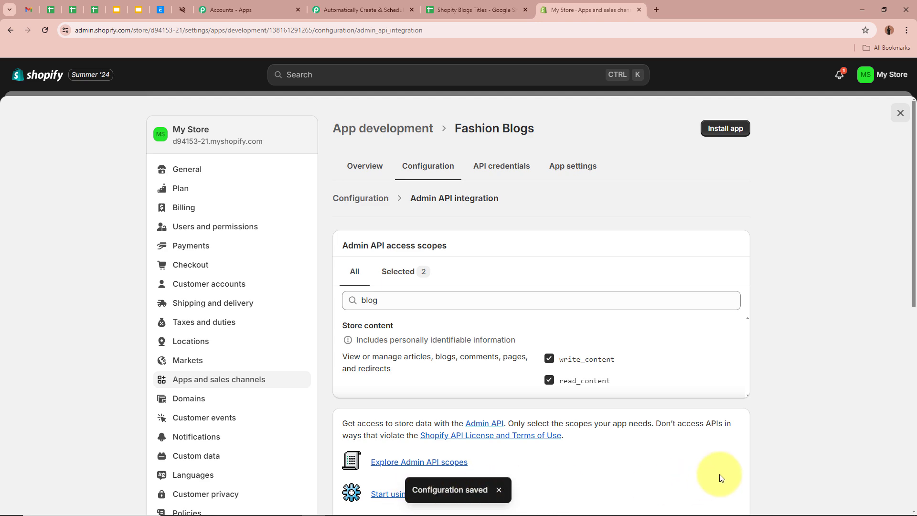
Install the Fashion Blogs app on My Store and reveal its Admin API access token.
left_click(724, 128)
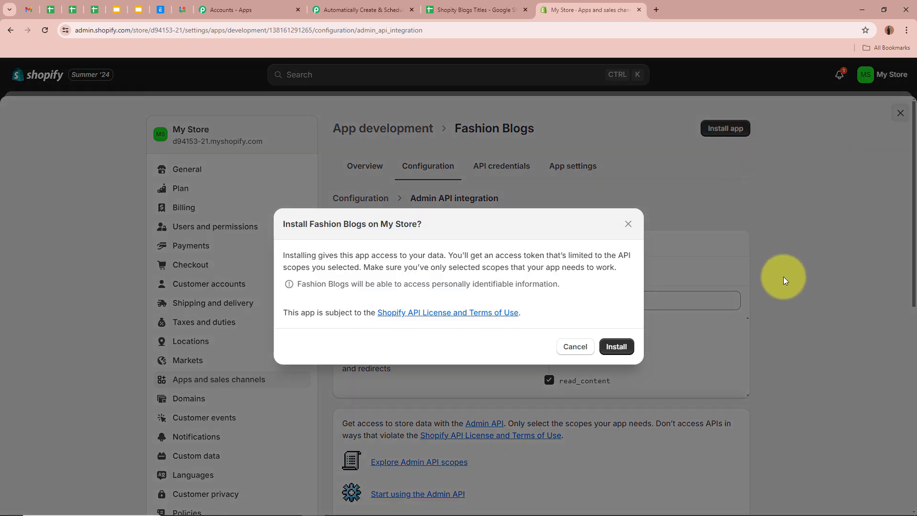
left_click(619, 347)
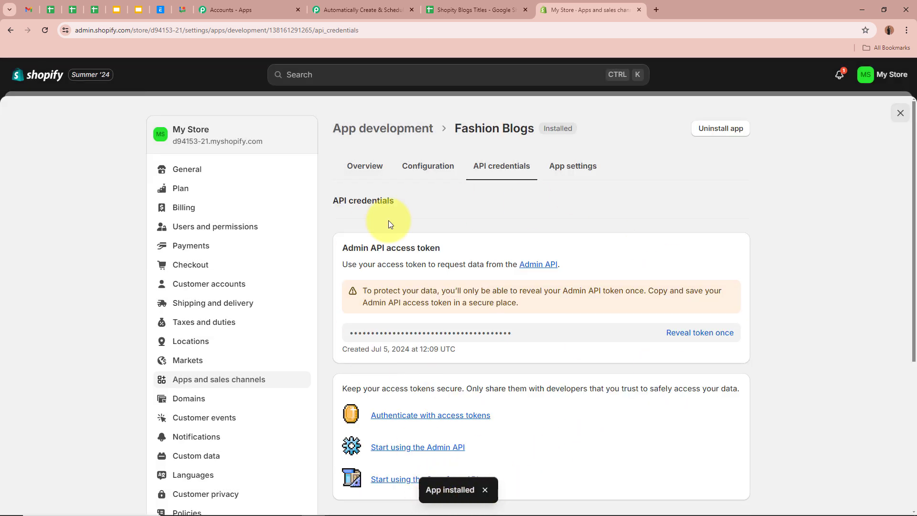
left_click_drag(344, 250, 440, 248)
left_click(462, 246)
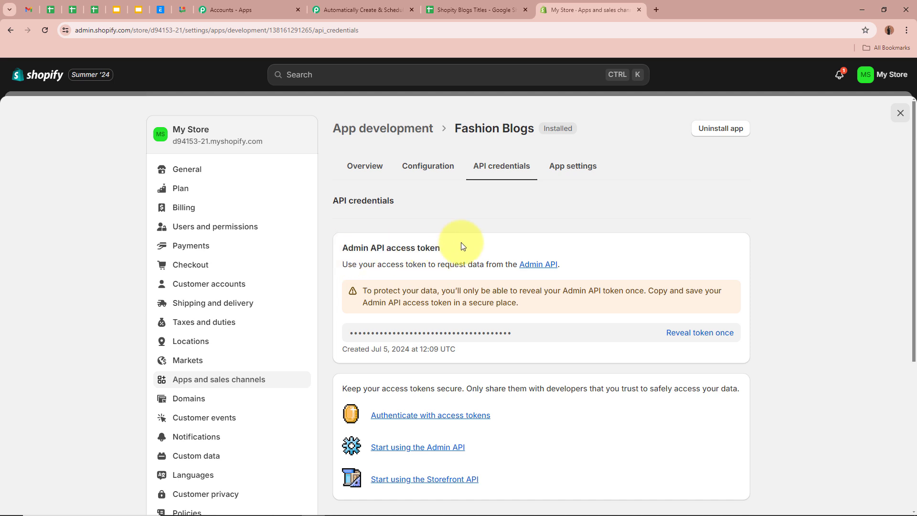
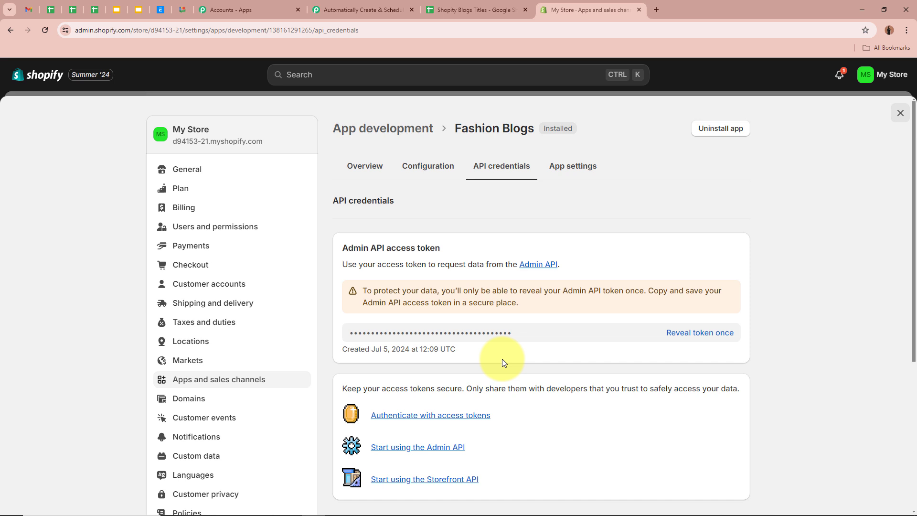
left_click(699, 332)
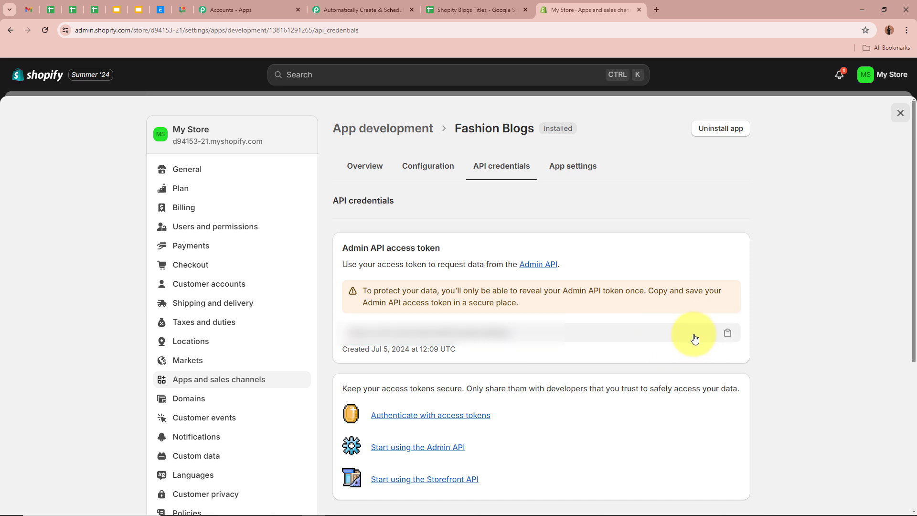
Copy the revealed Admin API access token, switch to Pabbly Connect, and paste it as the new Shopify connection's Admin API Access Token.
left_click(587, 334)
left_click_drag(587, 334, 323, 334)
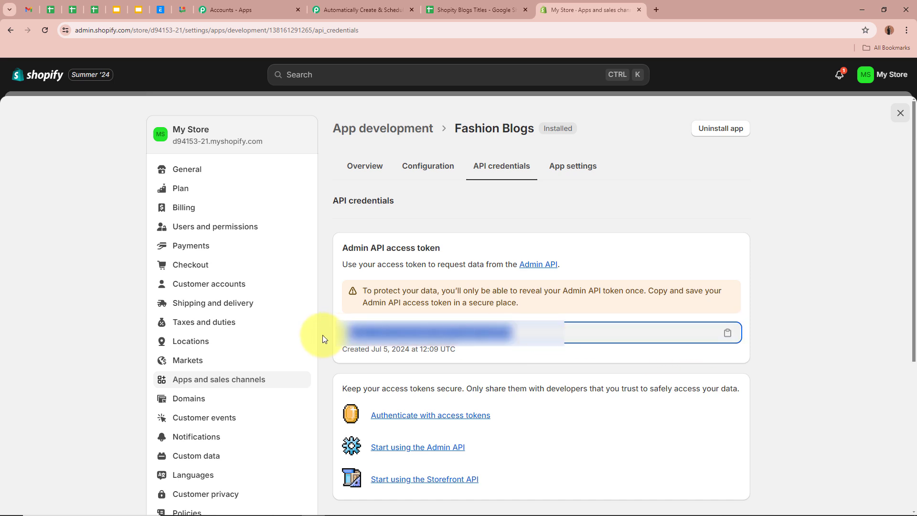
key("ctrl+c")
left_click(363, 9)
left_click(559, 260)
key("ctrl+v")
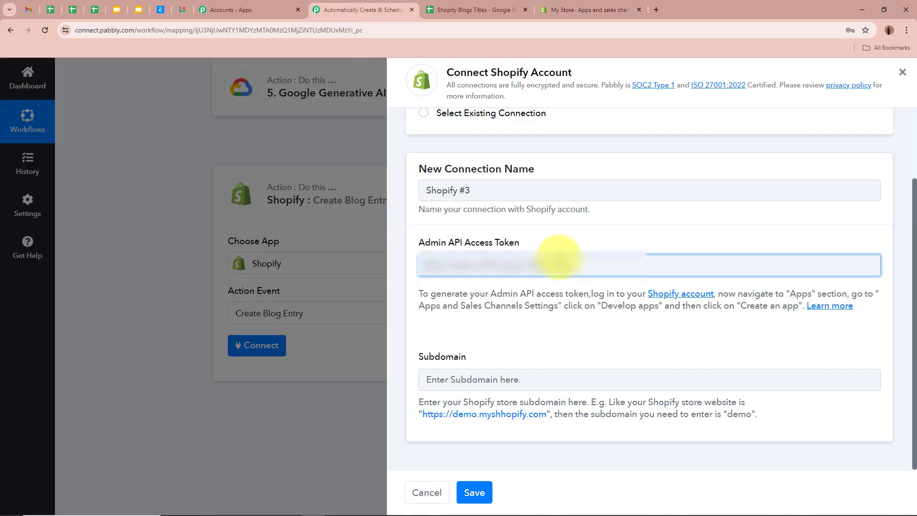
key("ctrl+v")
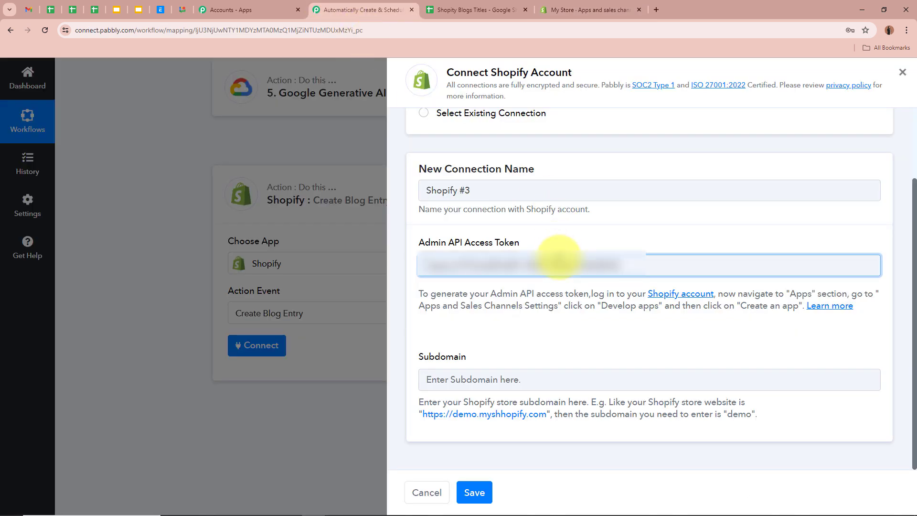
Copy the store identifier from the Shopify admin web address, enter it as the Subdomain in Pabbly Connect, and save the connection.
left_click(518, 378)
left_click(357, 379)
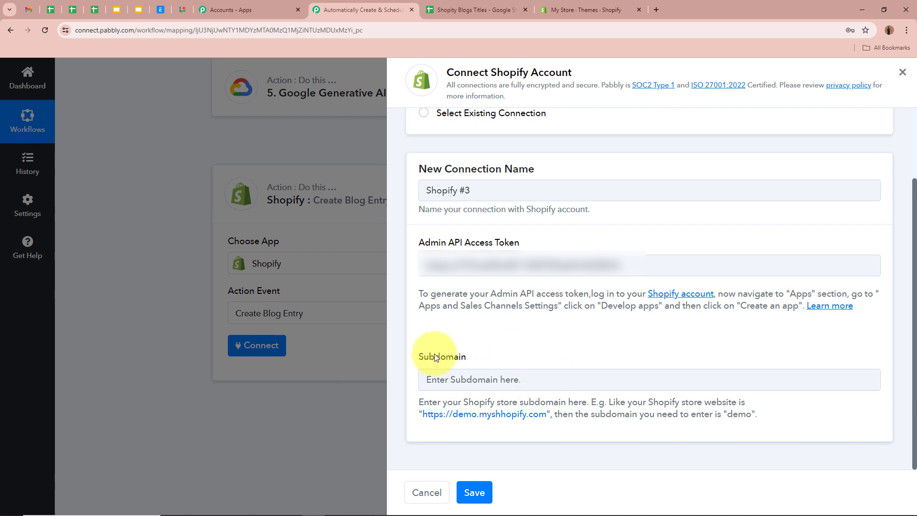
left_click(599, 10)
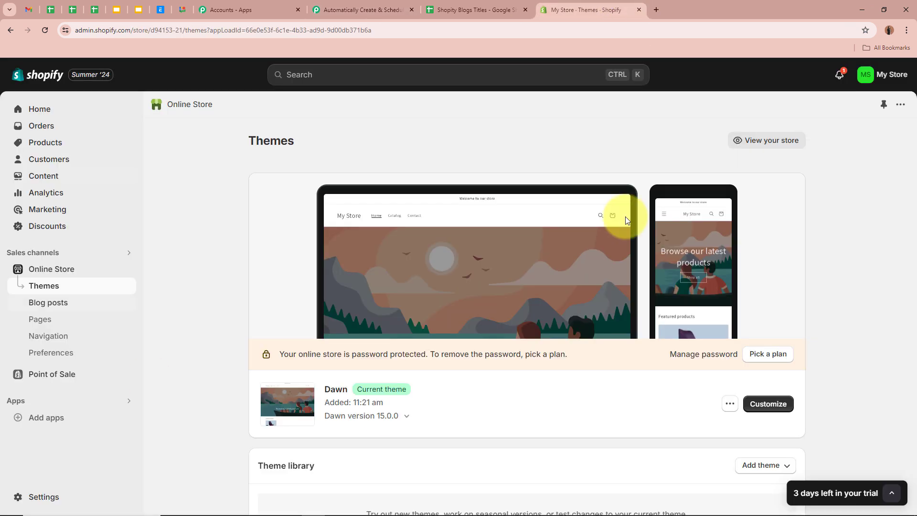
left_click_drag(151, 30, 183, 36)
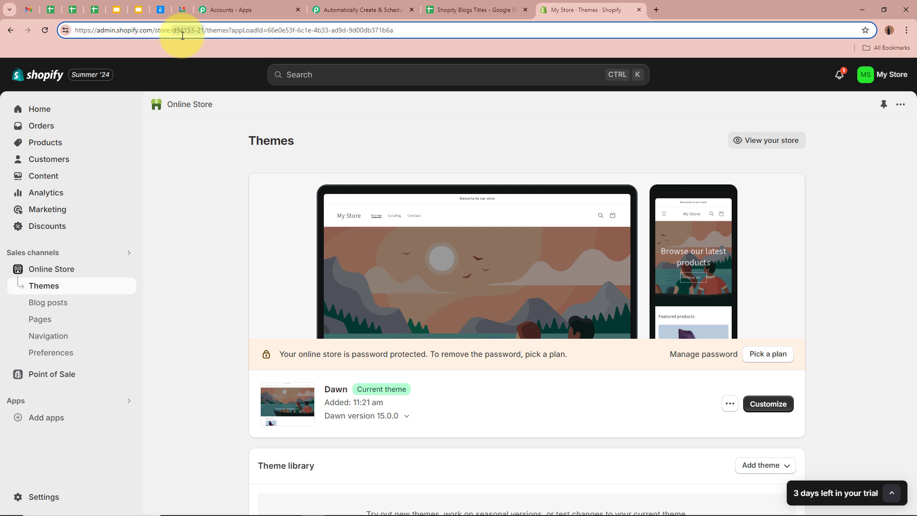
left_click(350, 10)
left_click(521, 376)
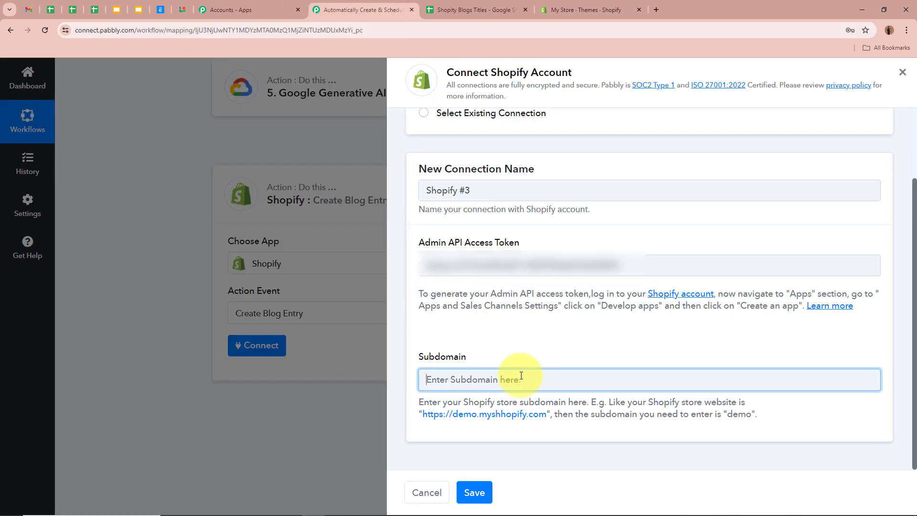
key("ctrl+v")
left_click(474, 493)
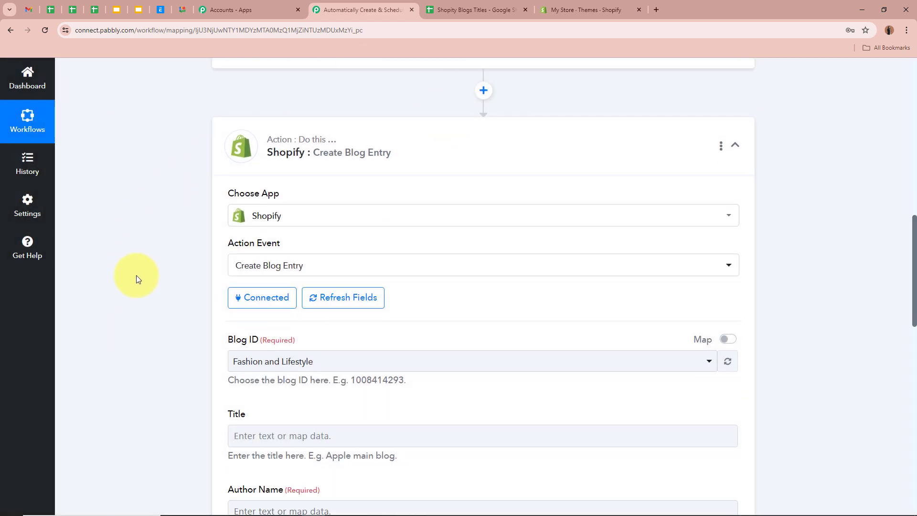
Check Shopify's Blog posts page against the available blogs and select Fashion and Lifestyle as the Blog ID.
scroll(136, 275, "down", 3)
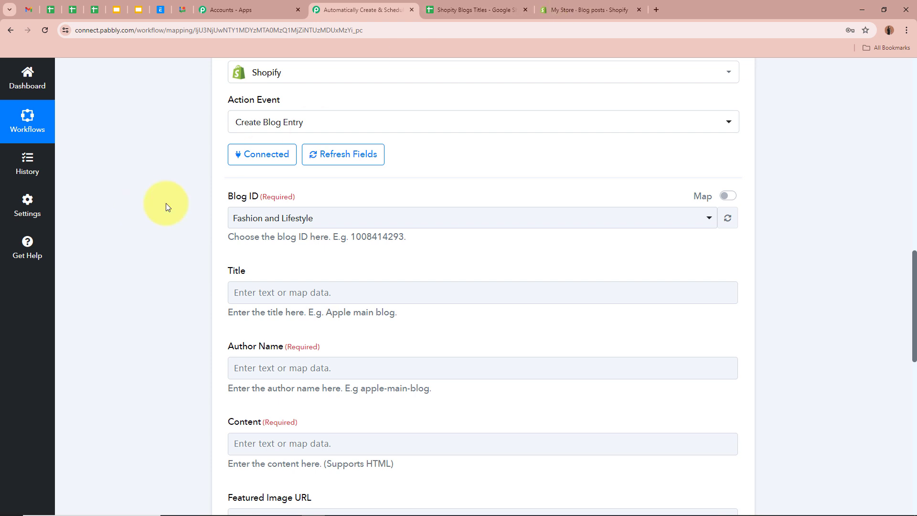
left_click(257, 218)
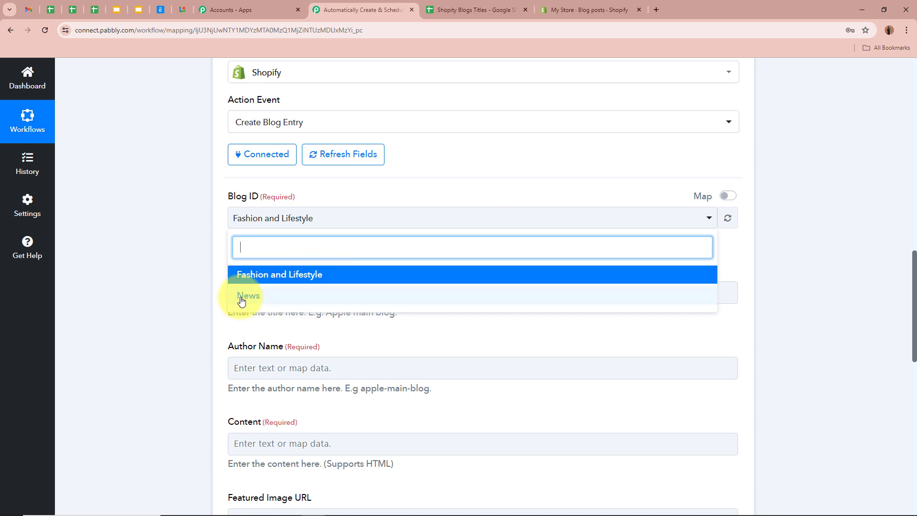
left_click(154, 246)
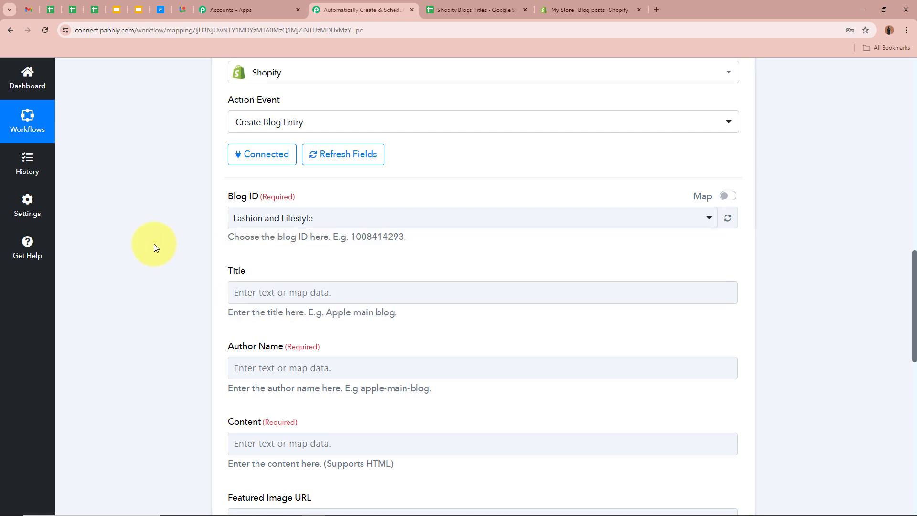
left_click(592, 10)
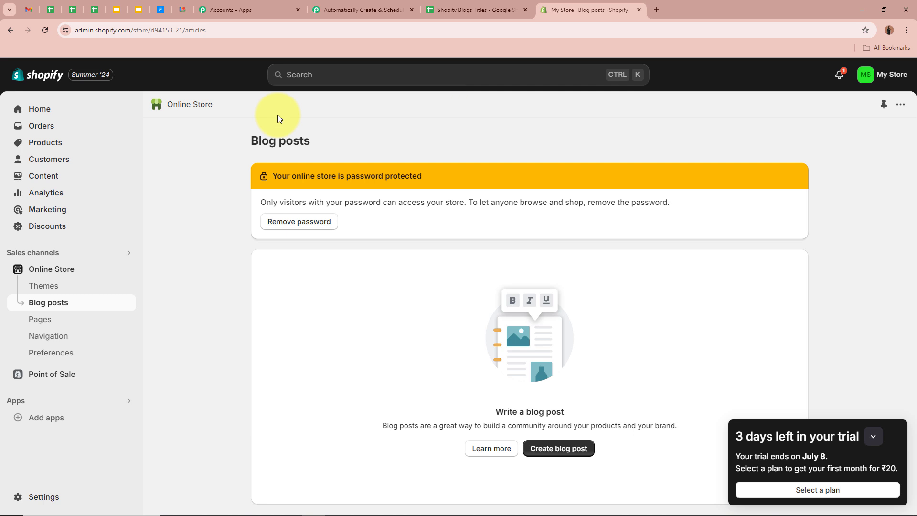
left_click(362, 7)
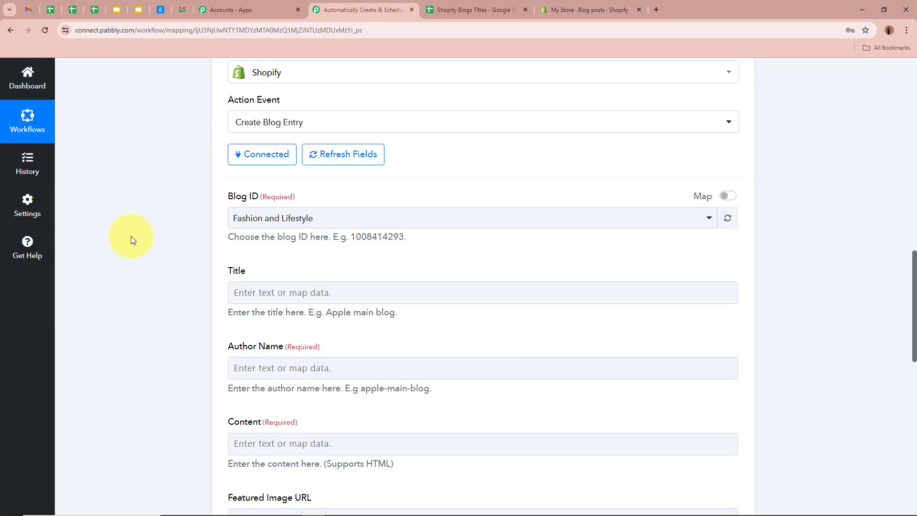
left_click(376, 215)
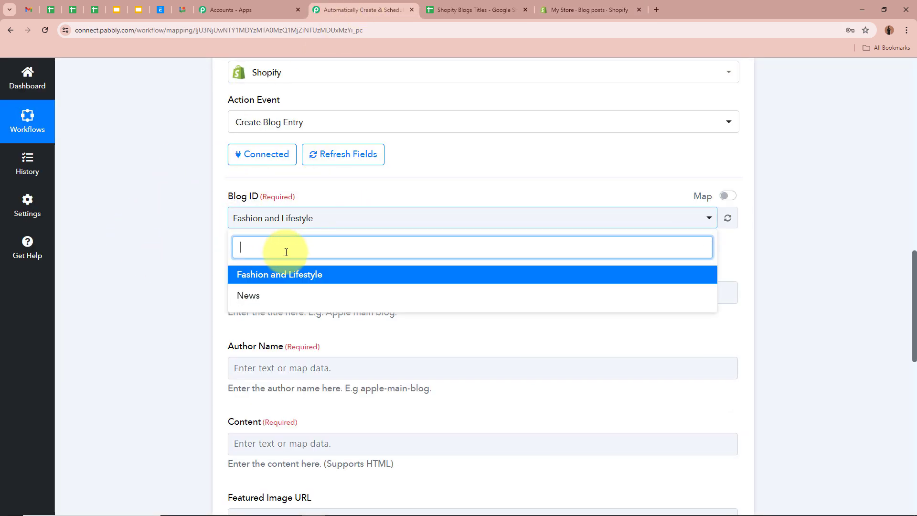
left_click(336, 274)
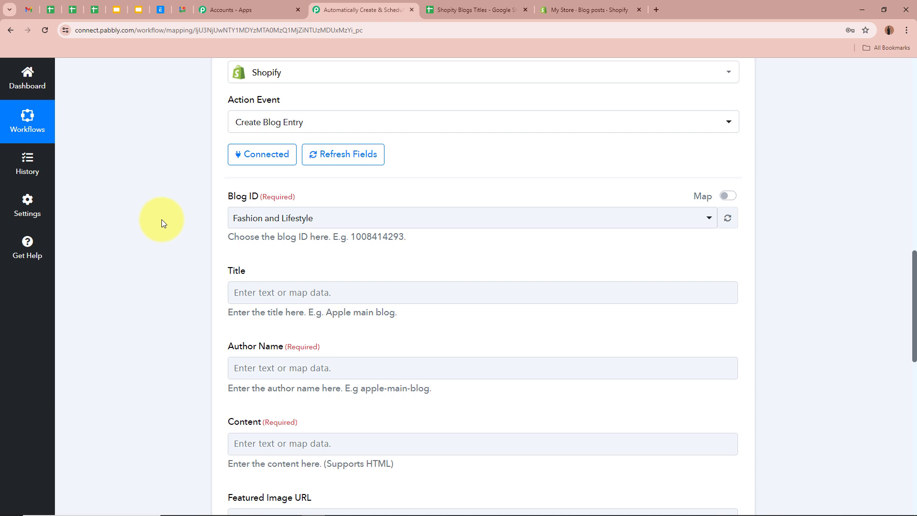
Map the blog entry's Title to RowValue Blog Titles from the Iterator step.
scroll(161, 219, "down", 1)
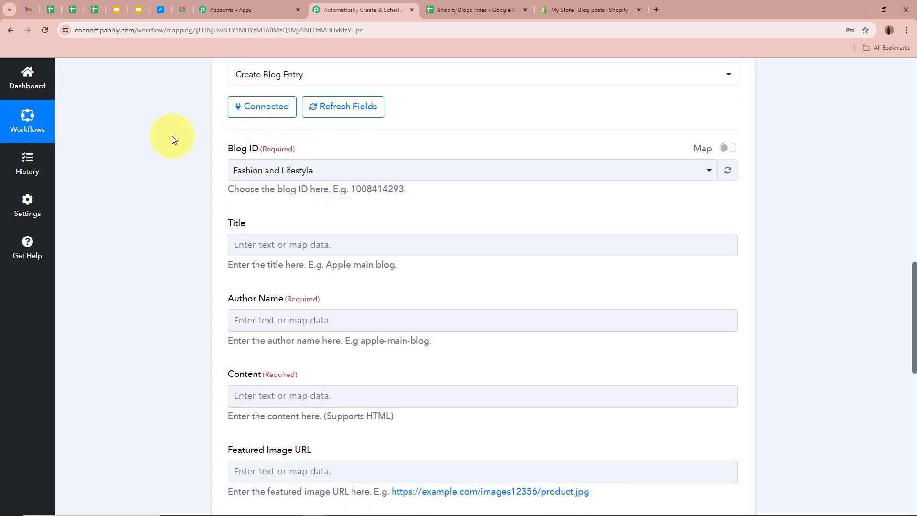
scroll(173, 139, "down", 2)
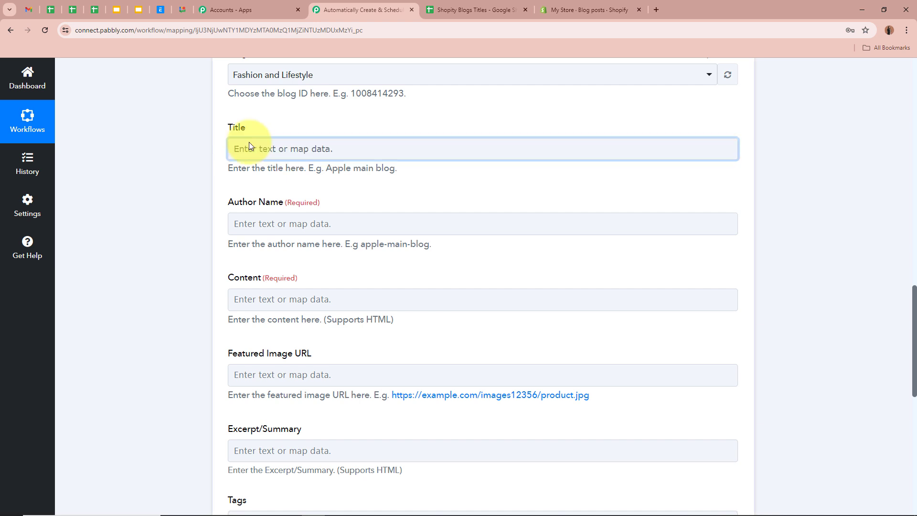
left_click(274, 157)
left_click(337, 346)
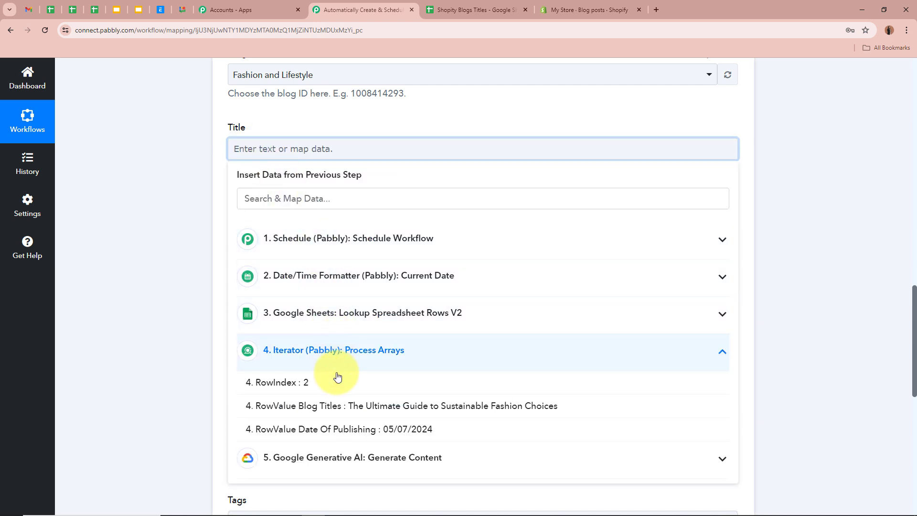
left_click(329, 405)
left_click(127, 237)
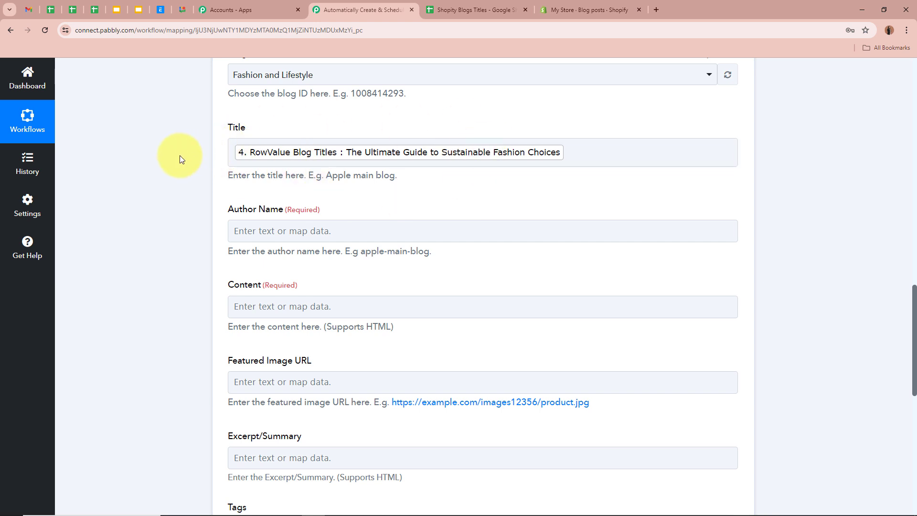
Switch to the Shopity Blogs Titles spreadsheet, examine column C as a place for author names beside each title, and return to Pabbly Connect.
scroll(179, 156, "down", 2)
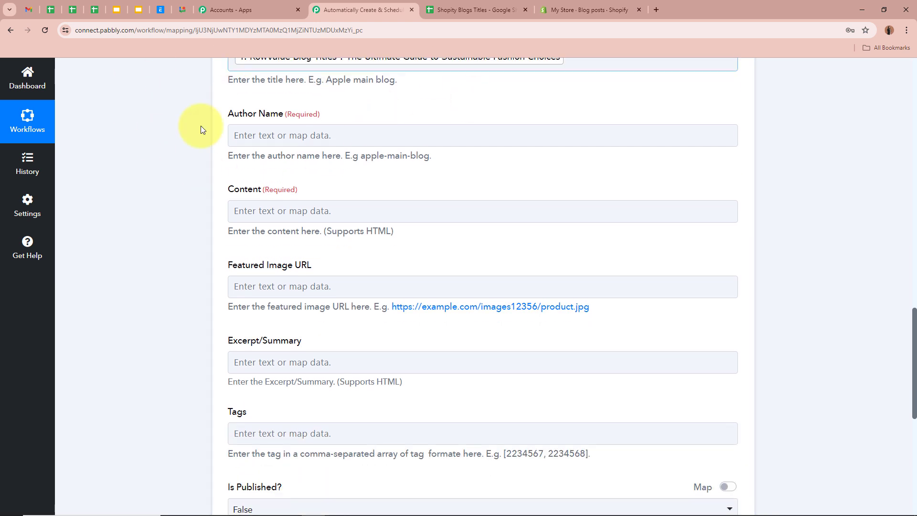
left_click(281, 135)
left_click(364, 169)
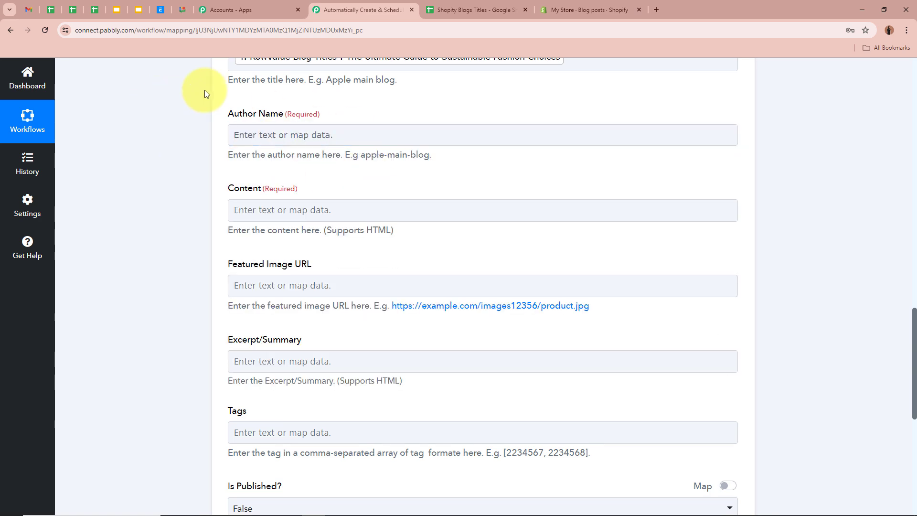
left_click(496, 13)
left_click(768, 171)
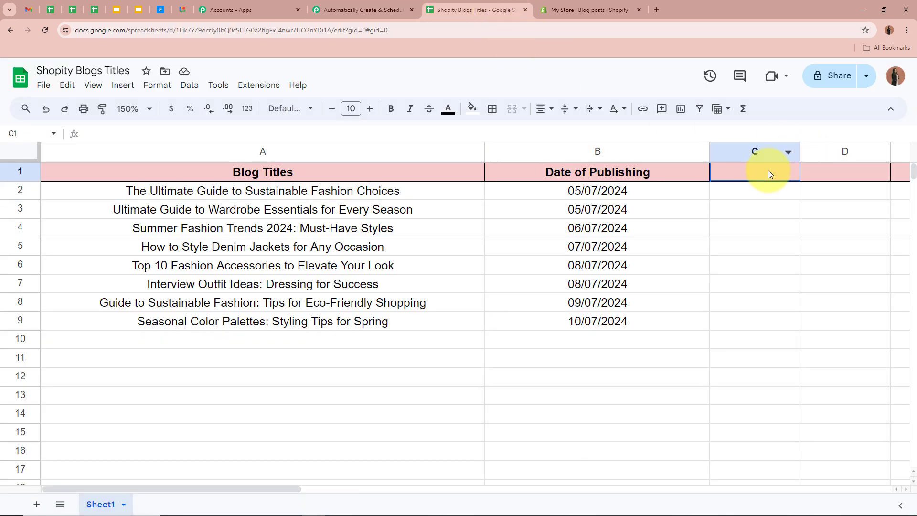
left_click(751, 193)
left_click(750, 212)
left_click(749, 228)
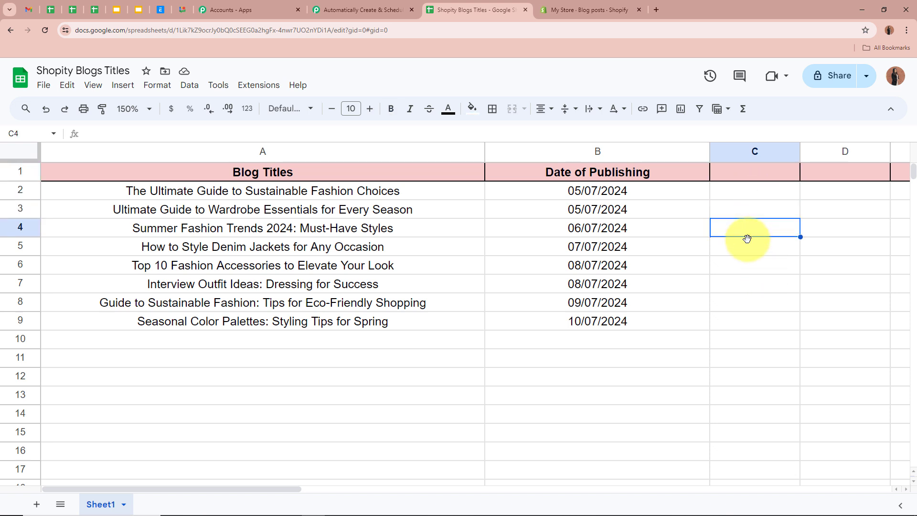
left_click(748, 247)
left_click(748, 265)
left_click(748, 284)
left_click(748, 302)
left_click(748, 321)
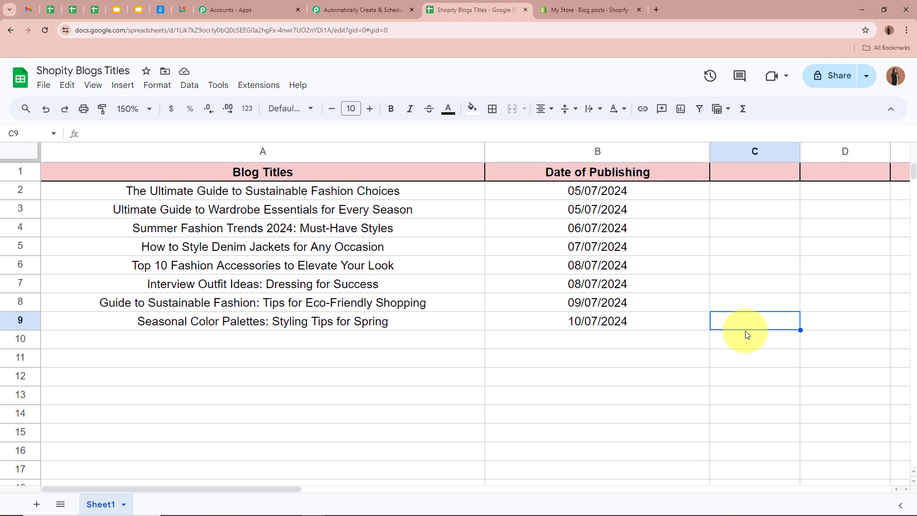
left_click(358, 9)
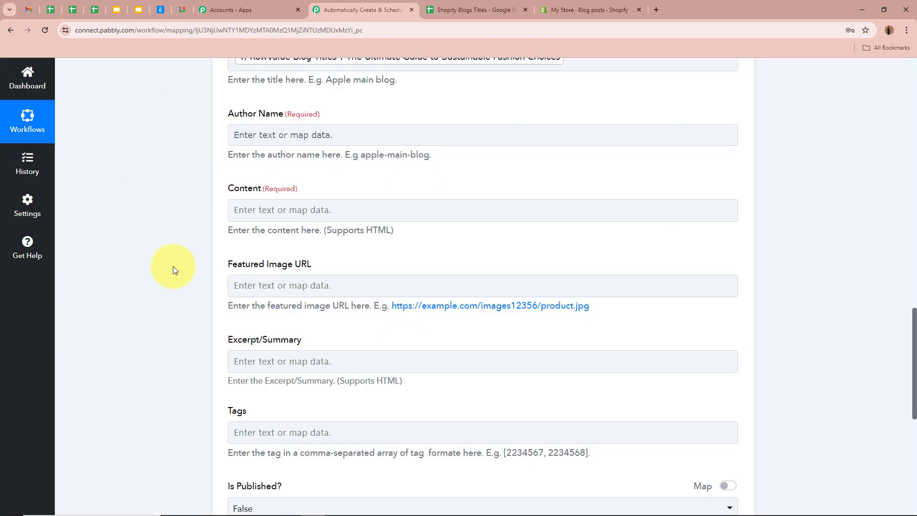
Set the blog entry's Author Name to "Demo User".
left_click(295, 132)
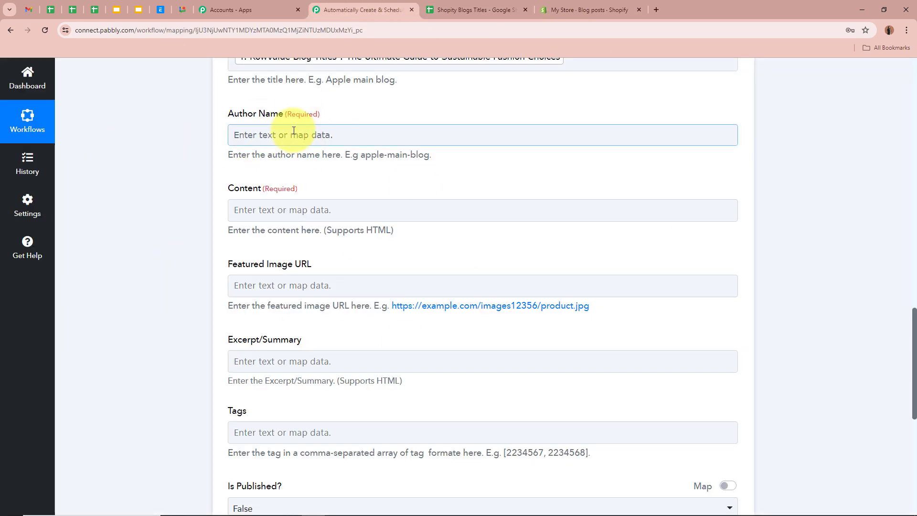
type("D")
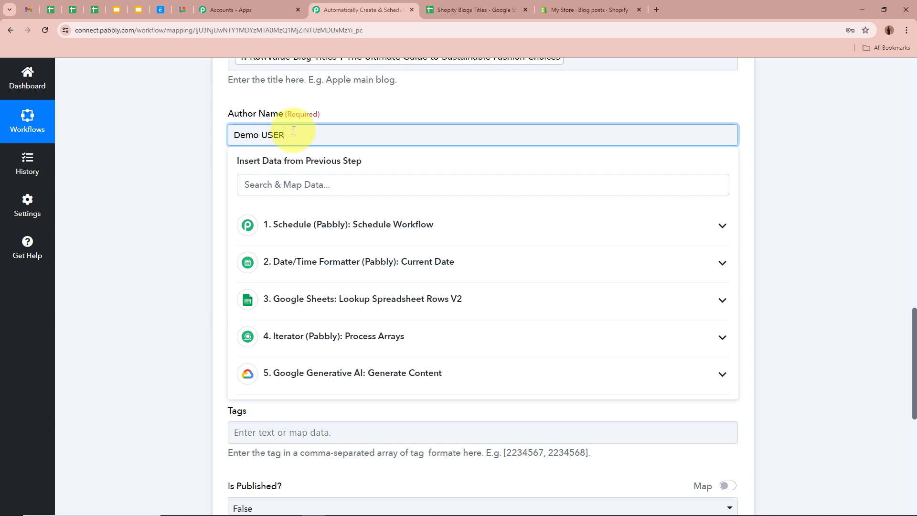
type("emo User")
left_click(195, 164)
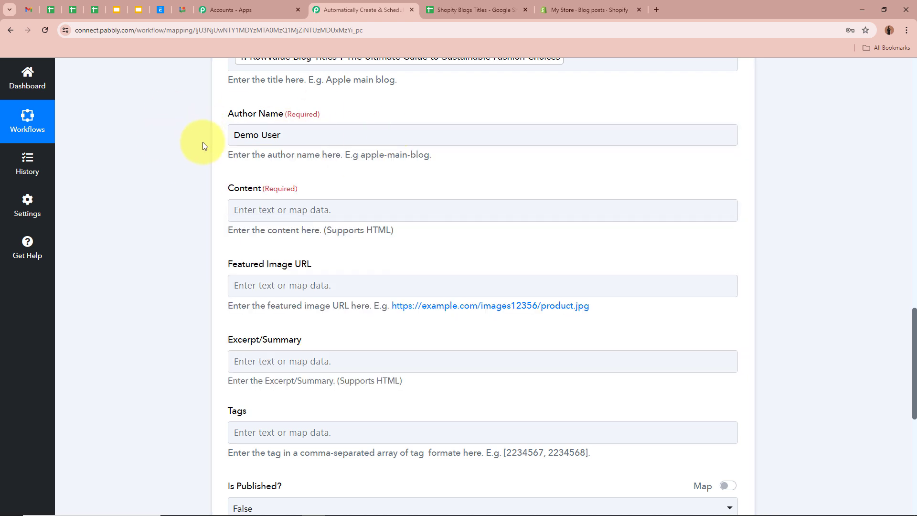
left_click_drag(378, 130, 152, 128)
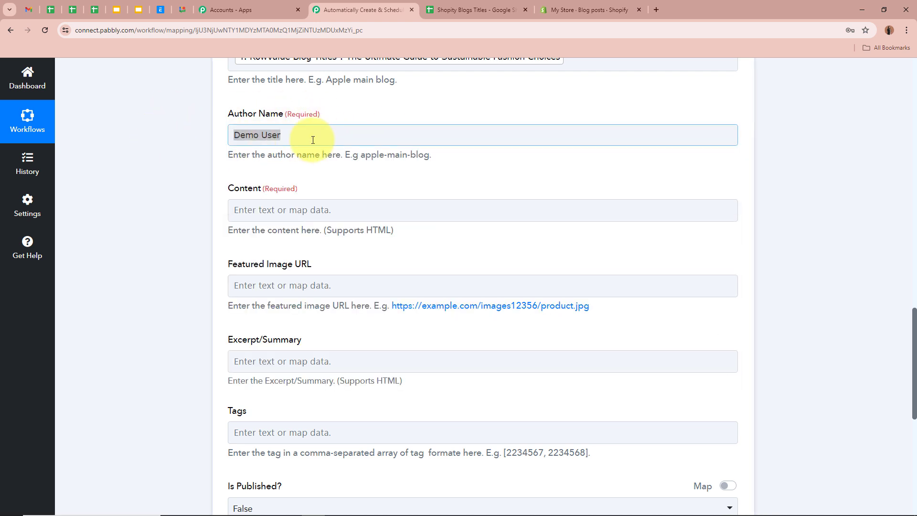
left_click(313, 137)
left_click(180, 143)
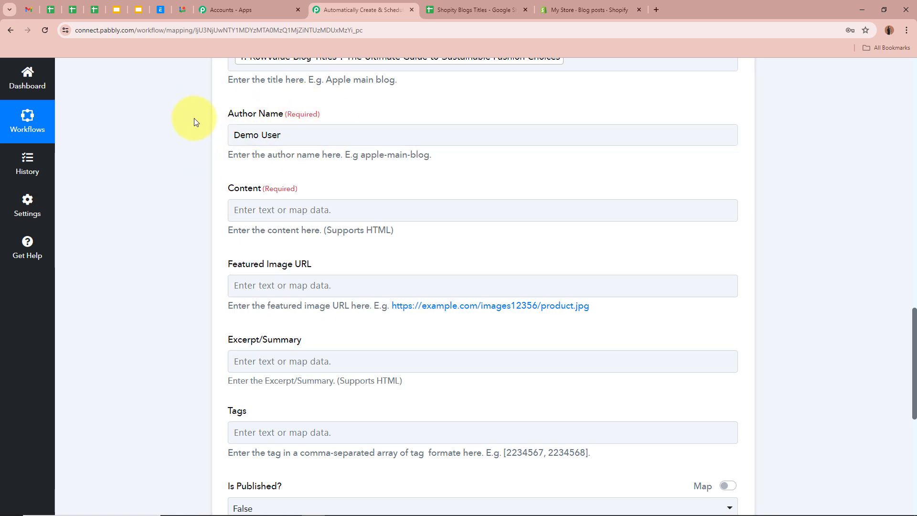
Map the blog entry's Content to Candidates 0 Content Parts 0 Text from the Google Generative AI step and review the mapped text.
left_click(459, 6)
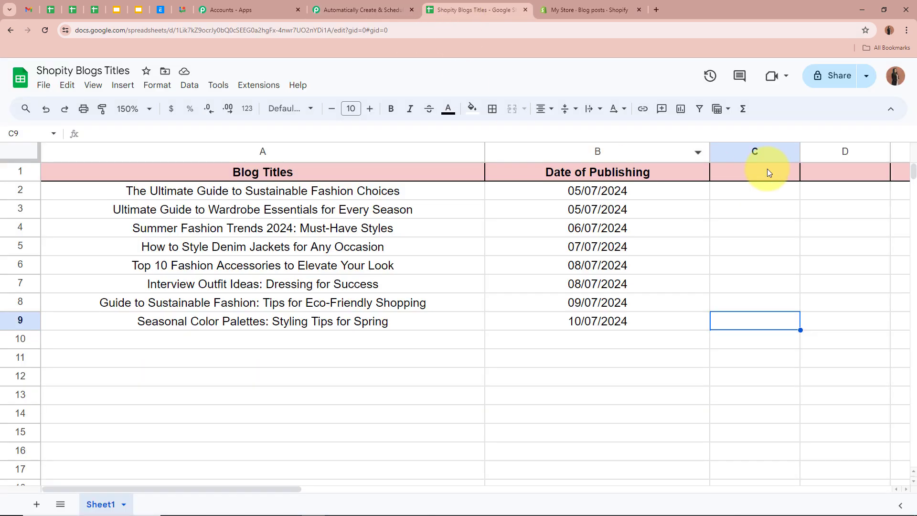
left_click(385, 10)
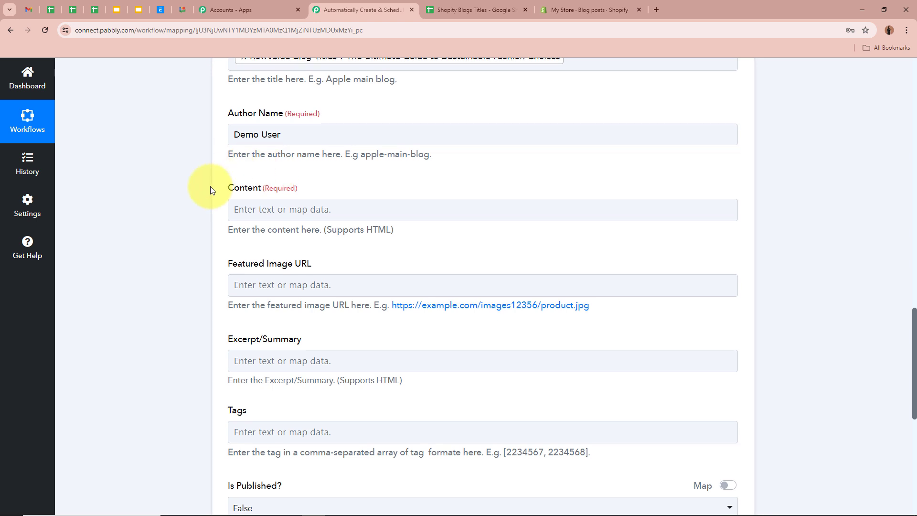
scroll(209, 189, "down", 1)
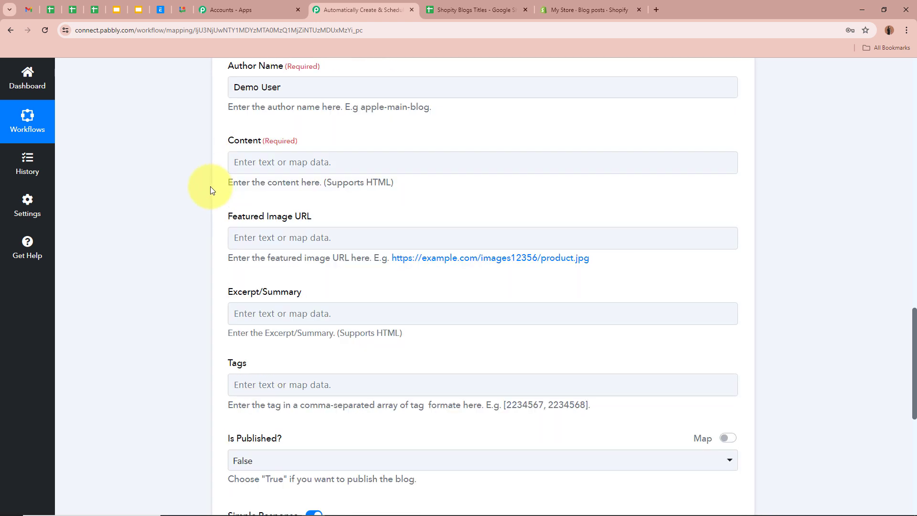
left_click(296, 160)
left_click(389, 400)
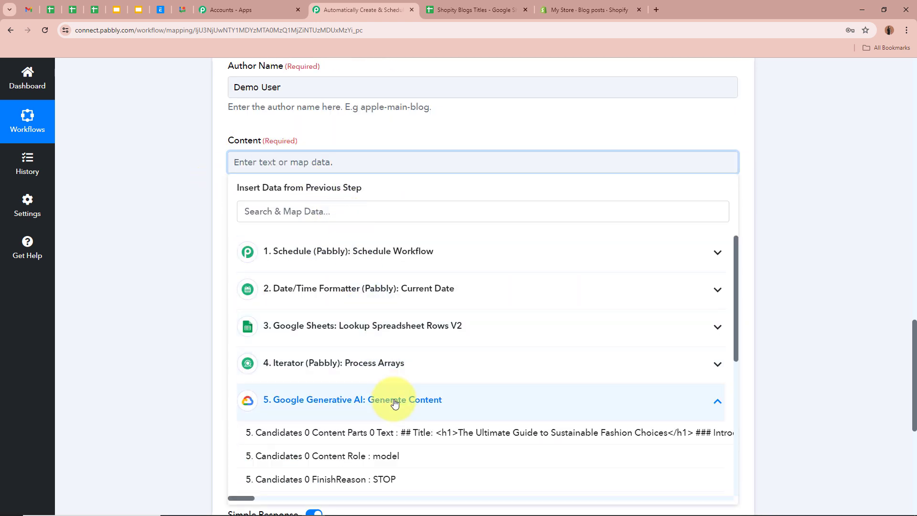
left_click(405, 432)
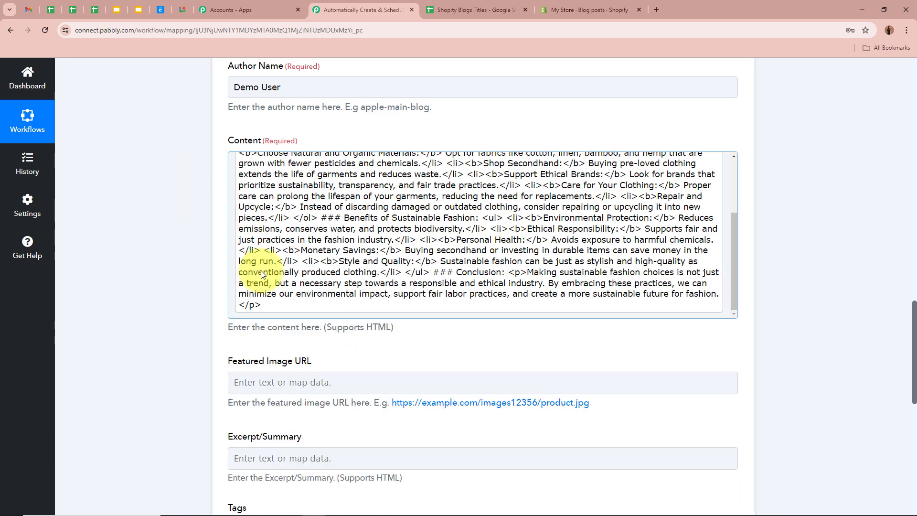
scroll(400, 265, "up", 3)
scroll(151, 225, "down", 2)
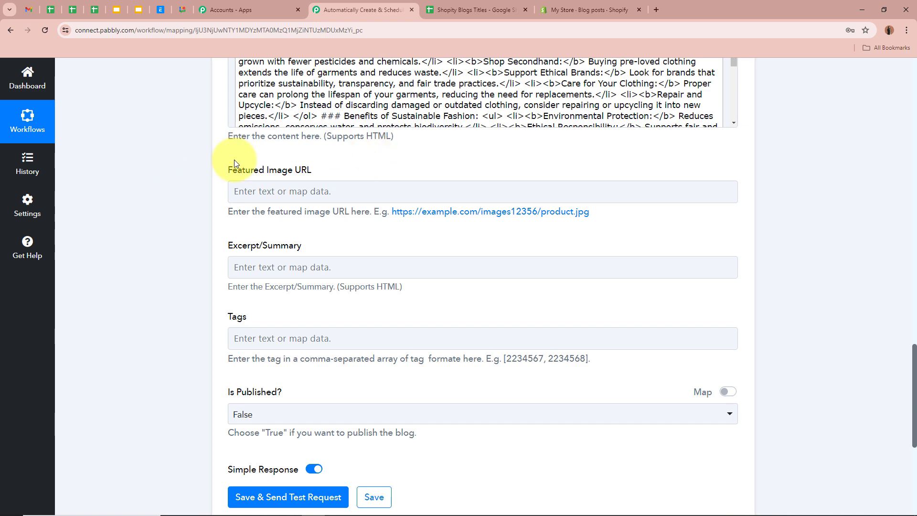
scroll(219, 157, "up", 5)
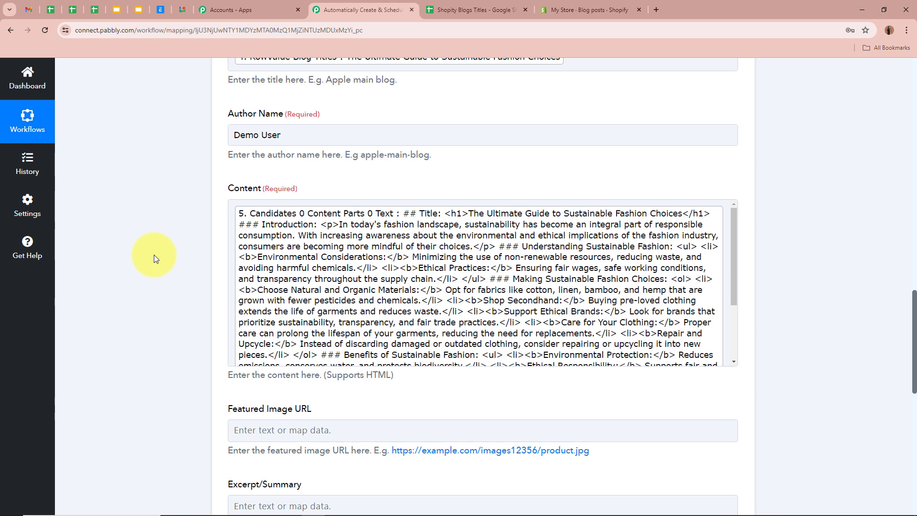
scroll(153, 255, "down", 5)
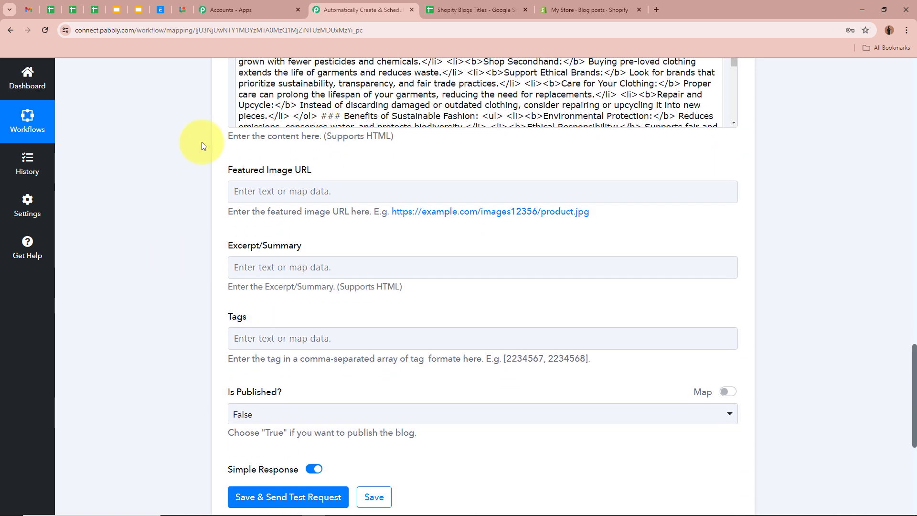
Switch to the Shopity Blogs Titles spreadsheet, examine column D as a place for featured image URLs, and return to Pabbly Connect.
left_click(488, 5)
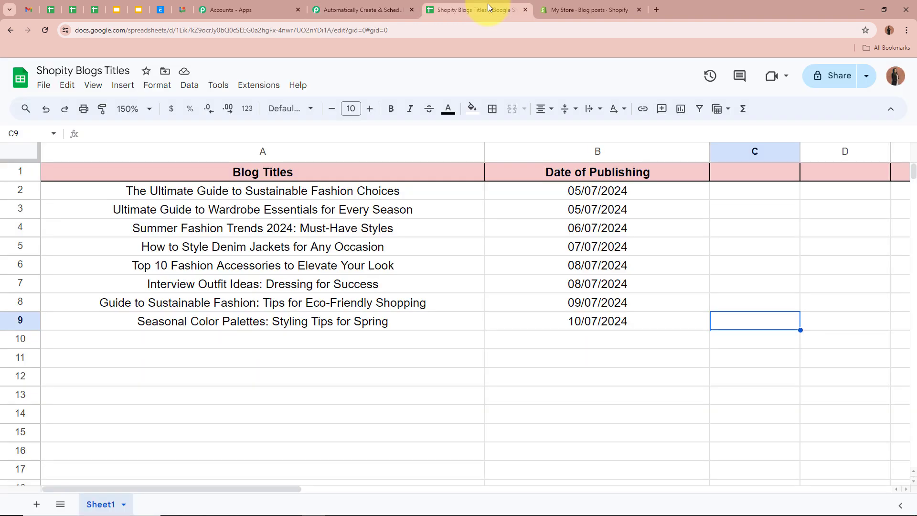
left_click(859, 173)
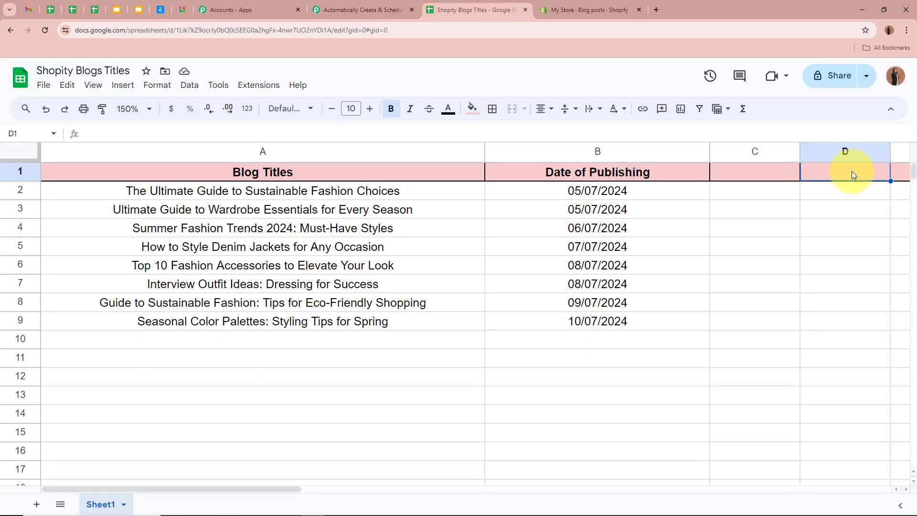
left_click(836, 194)
left_click(836, 212)
left_click(834, 248)
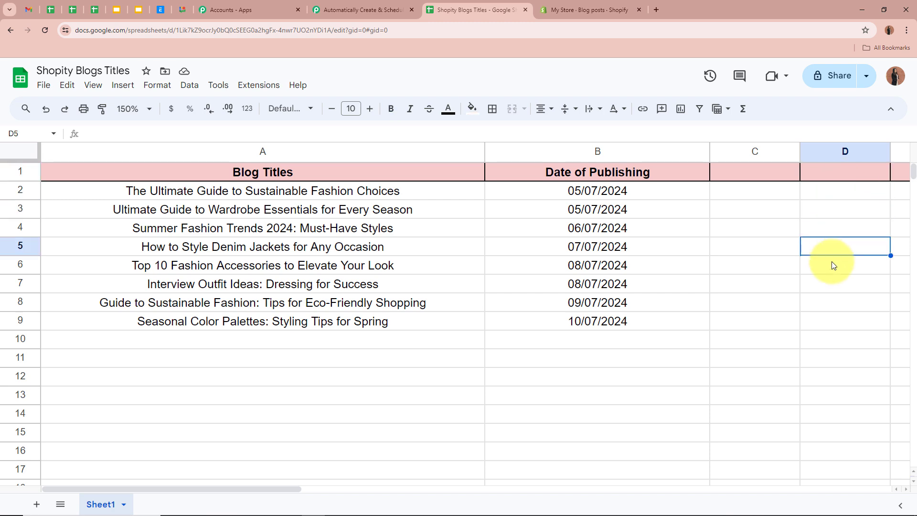
left_click(831, 264)
left_click(831, 287)
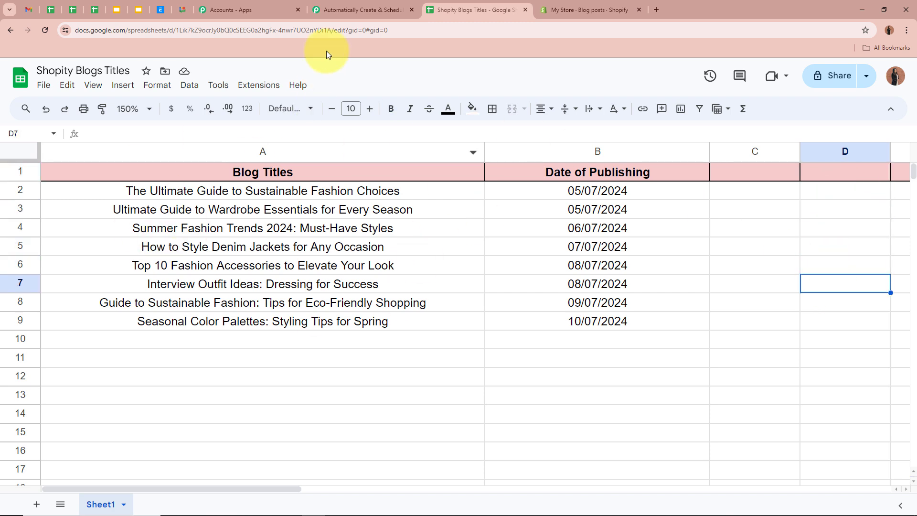
left_click(344, 10)
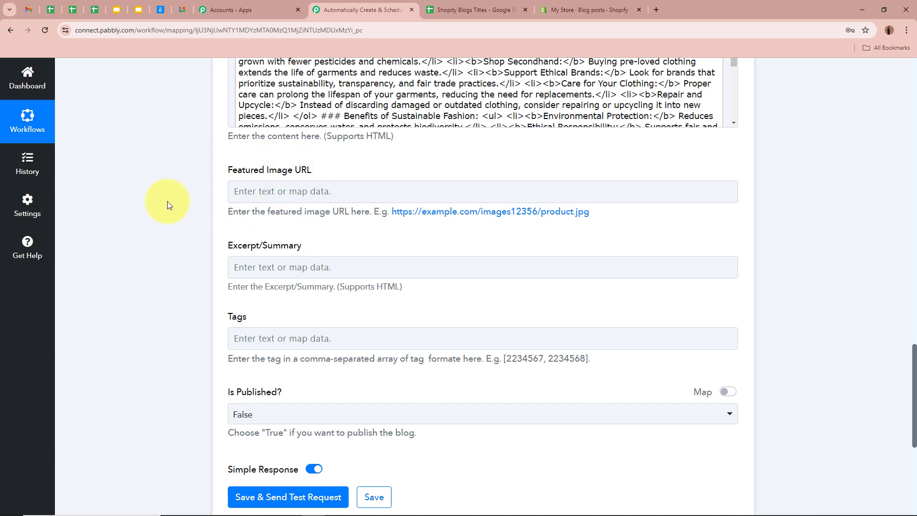
Leave the blog entry's Featured Image URL, Excerpt/Summary and Tags empty and choose False for Is Published.
scroll(126, 218, "down", 2)
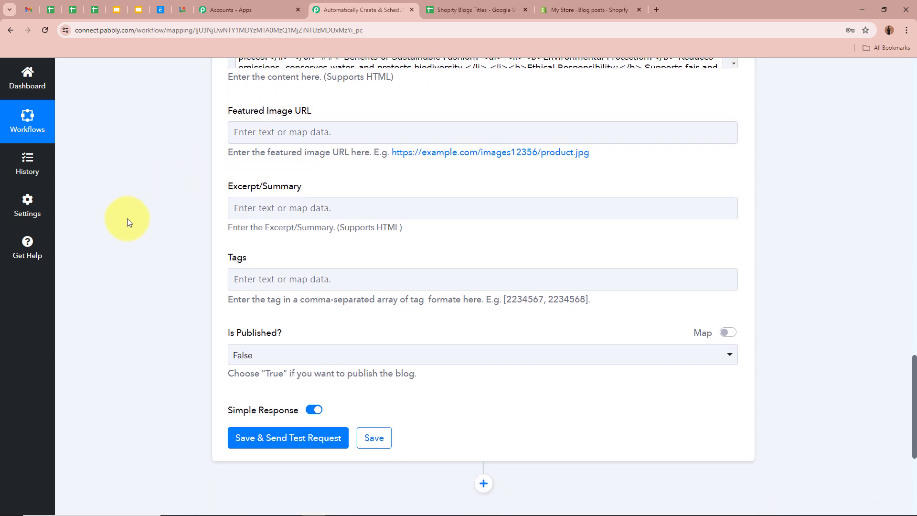
scroll(124, 217, "down", 1)
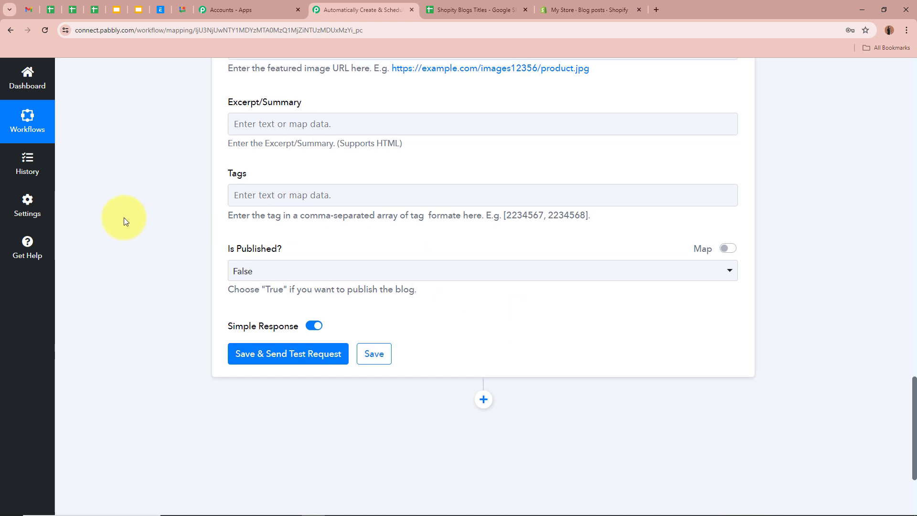
scroll(165, 197, "down", 2)
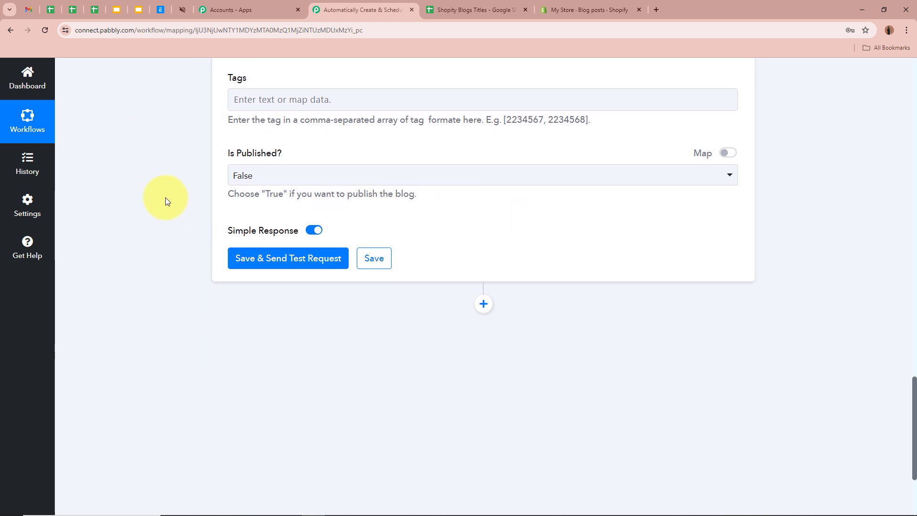
left_click_drag(228, 153, 327, 153)
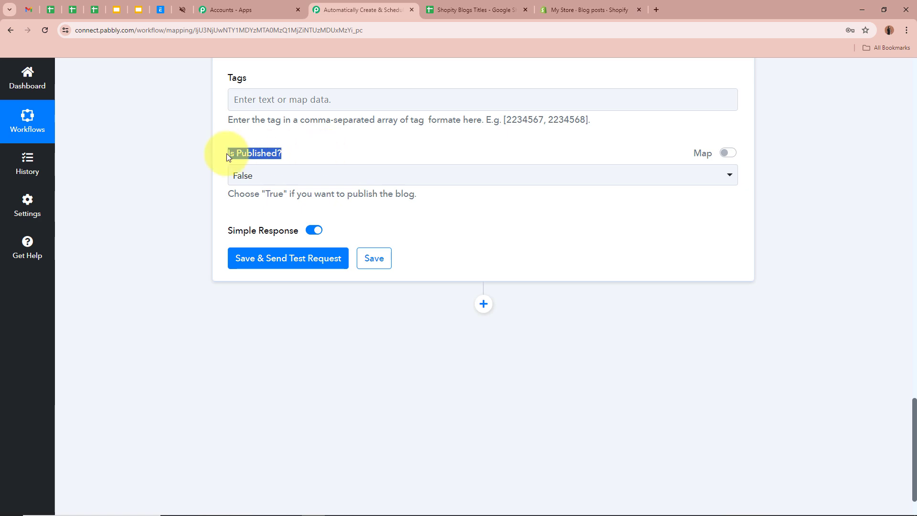
left_click(226, 153)
scroll(139, 159, "up", 8)
scroll(111, 225, "down", 6)
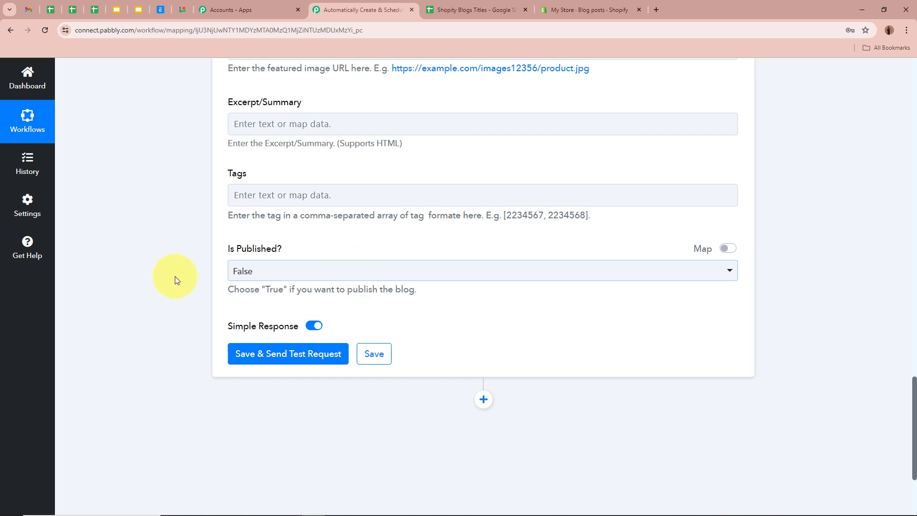
left_click(282, 271)
left_click(282, 329)
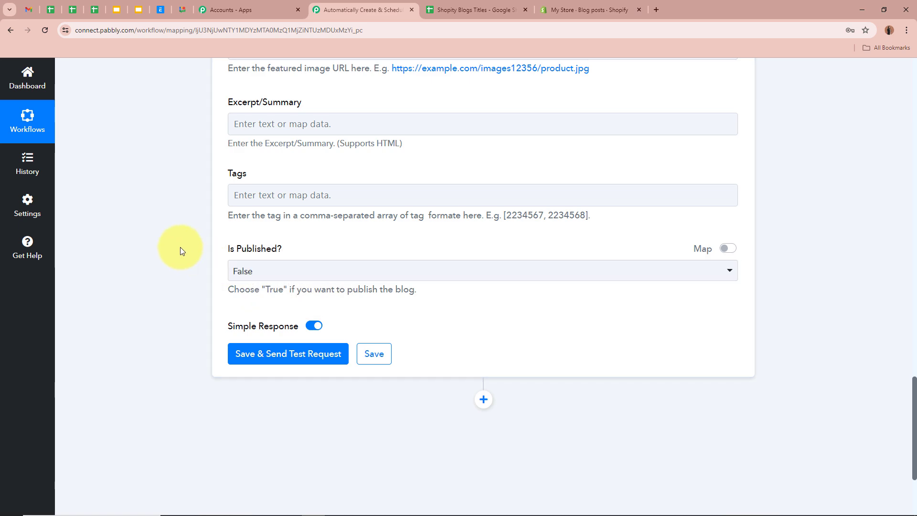
Save the Create Blog Entry action with a test request and check the Article Title in the response.
scroll(179, 247, "up", 7)
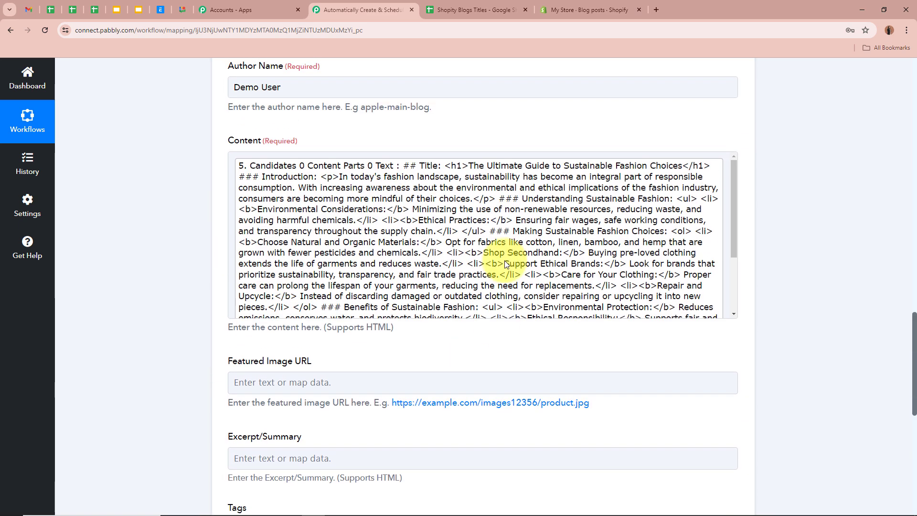
scroll(153, 291, "down", 8)
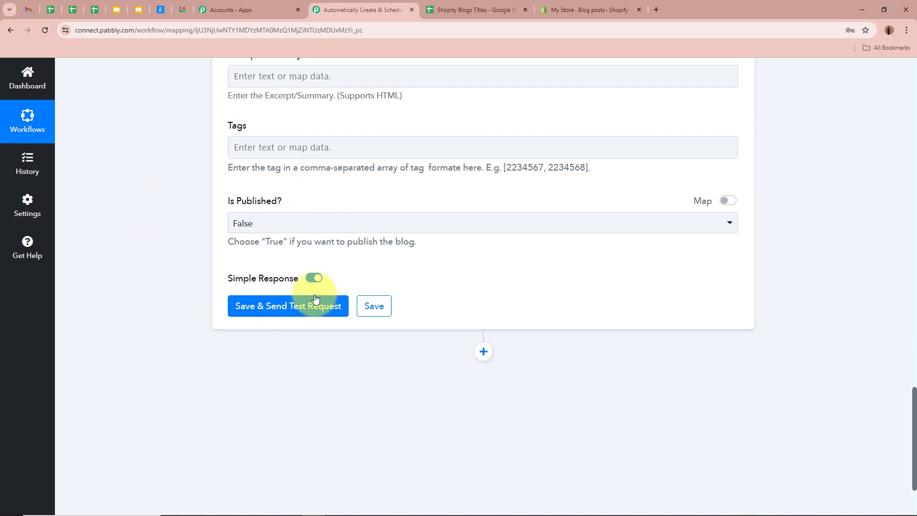
left_click(302, 306)
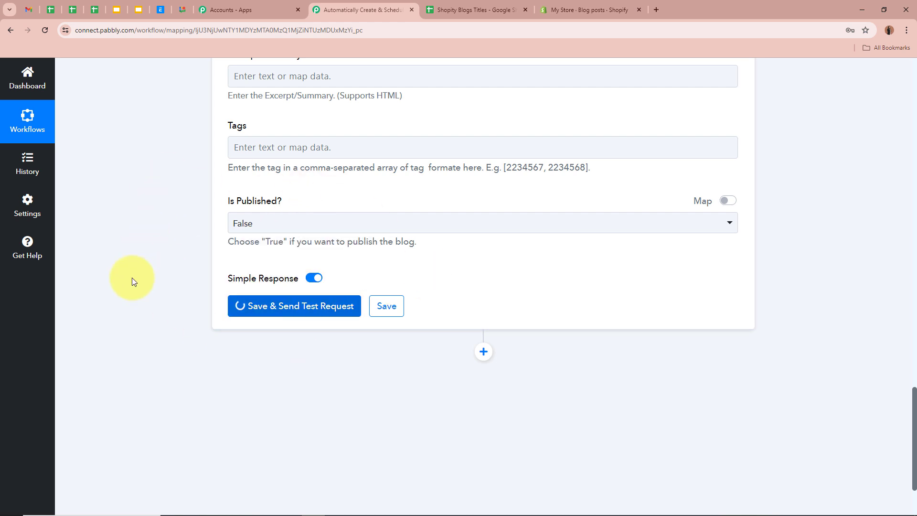
scroll(132, 277, "down", 4)
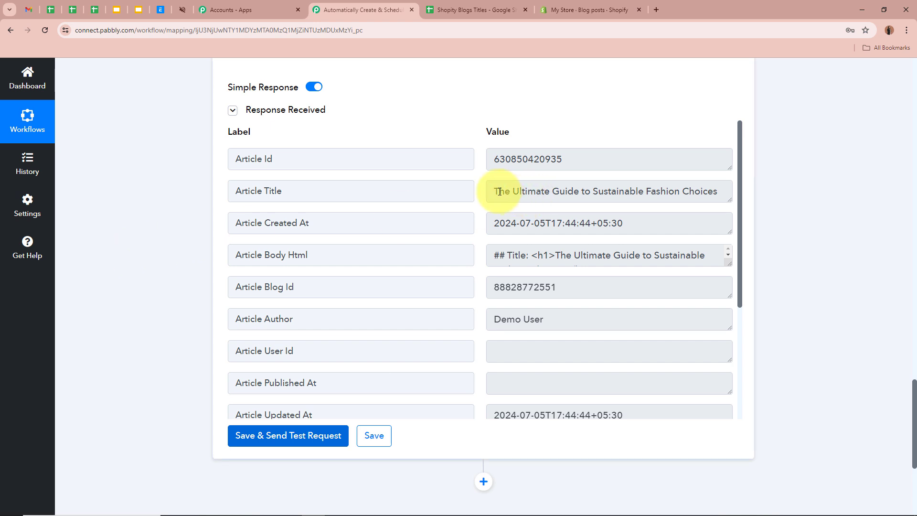
left_click_drag(490, 191, 783, 191)
left_click(783, 192)
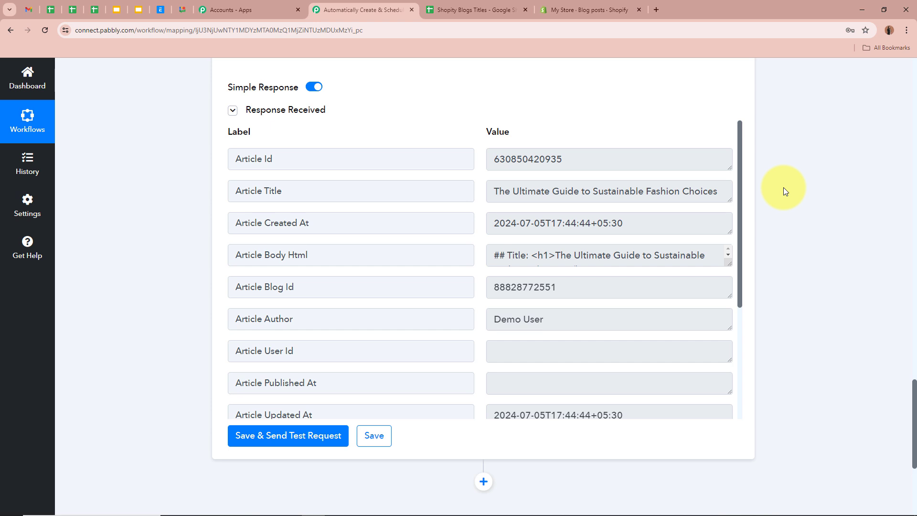
Switch to Shopify, reload the Blog posts page, and open the post "The Ultimate Guide to Sustainable Fashion Choices".
left_click(588, 7)
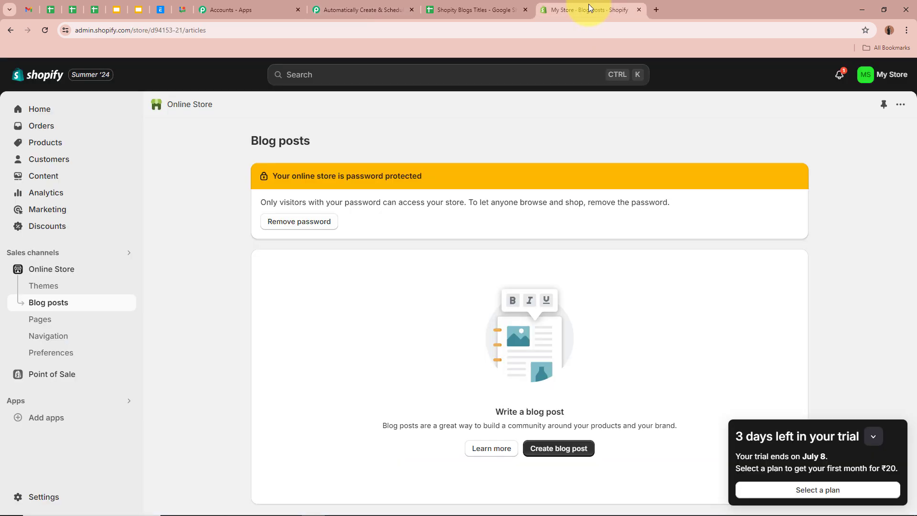
left_click(45, 30)
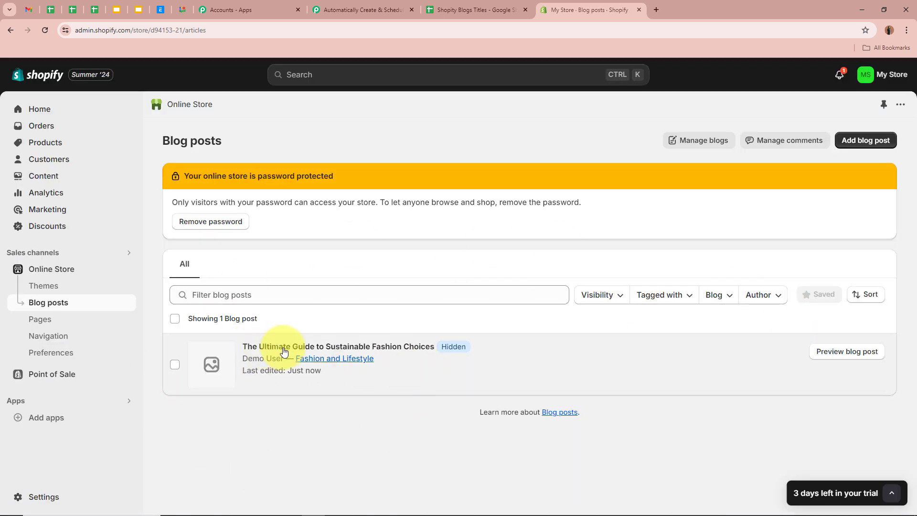
left_click(397, 351)
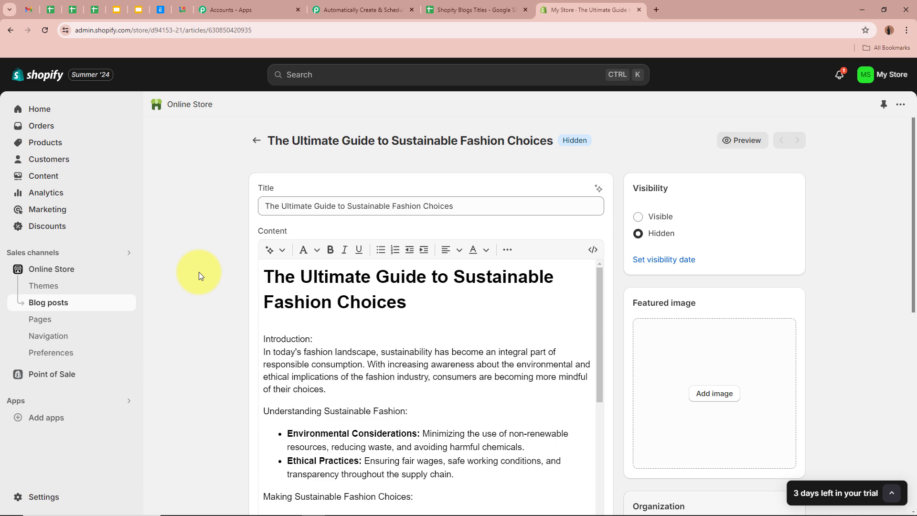
Preview the blog post on the storefront and read through its title, headings and body text.
left_click(745, 141)
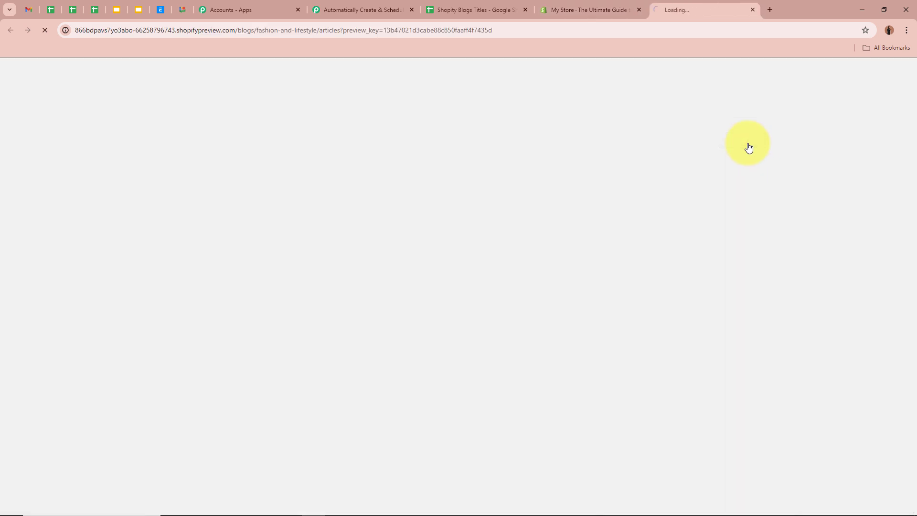
scroll(194, 286, "down", 10)
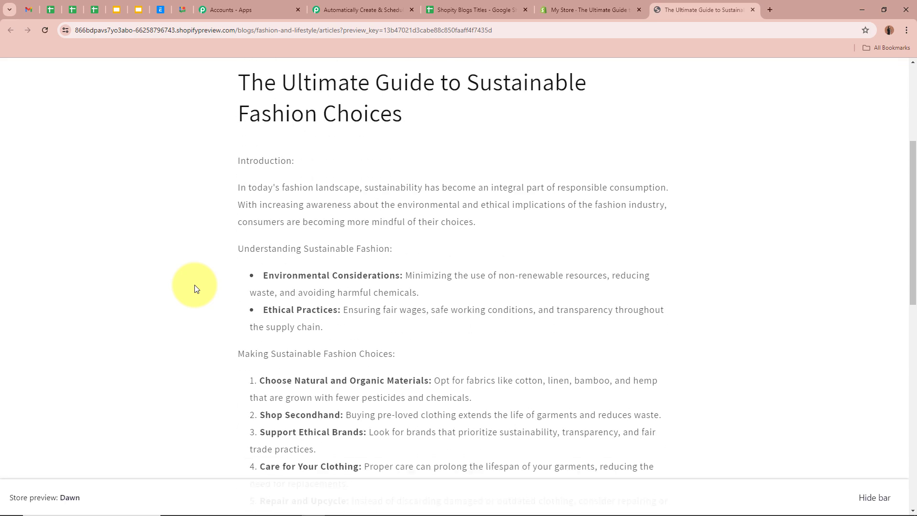
scroll(194, 286, "up", 10)
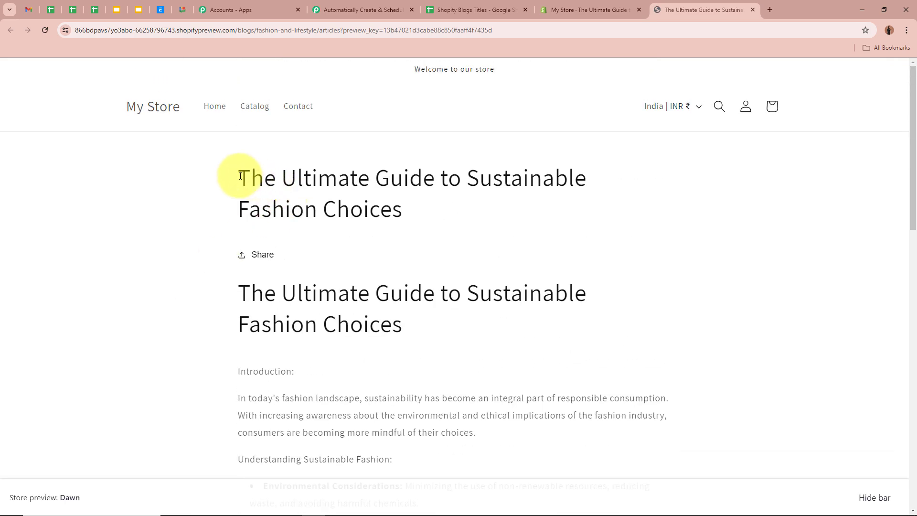
left_click_drag(239, 174, 489, 243)
left_click(509, 206)
scroll(541, 286, "down", 10)
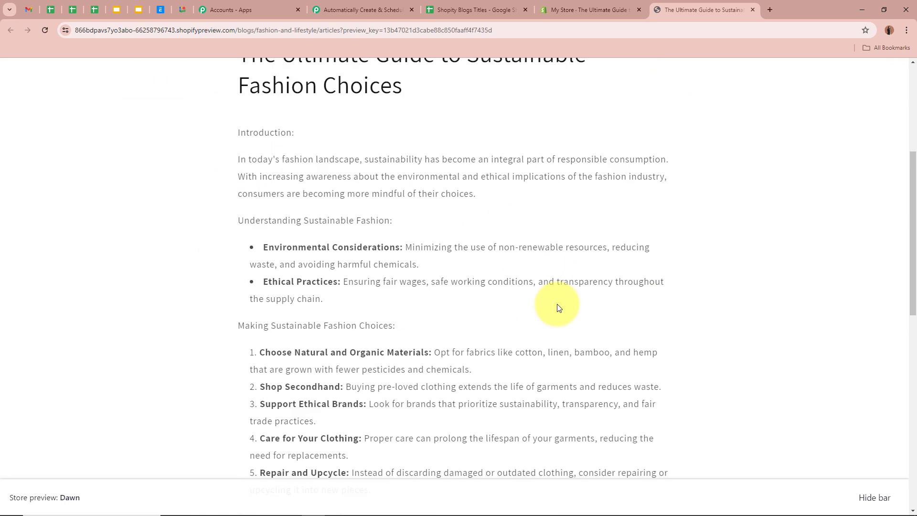
scroll(434, 311, "down", 3)
scroll(436, 317, "up", 10)
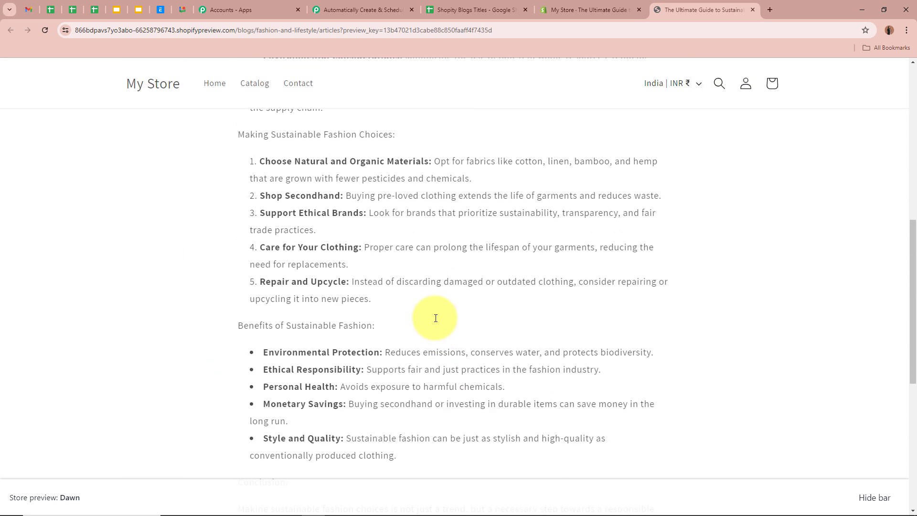
scroll(435, 318, "up", 3)
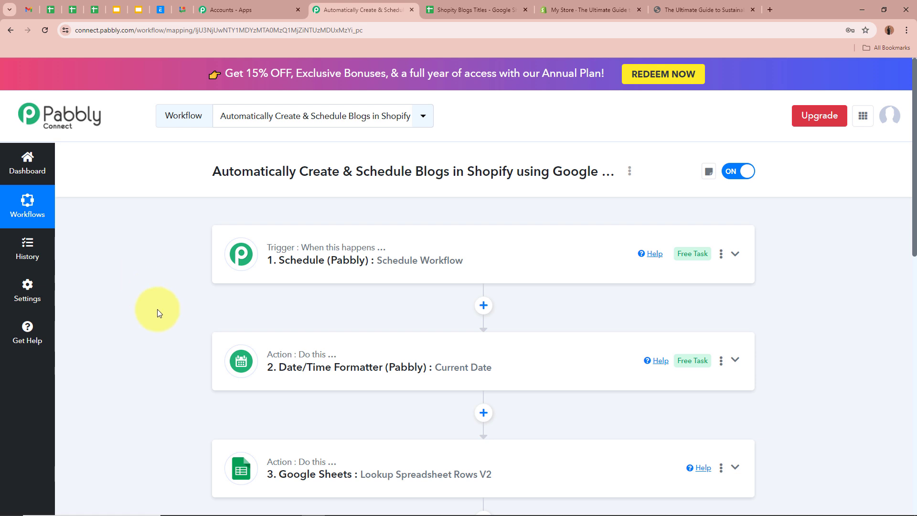
Review the workflow in Pabbly Connect from the Schedule trigger through to the Shopify Create Blog Entry action.
scroll(157, 311, "down", 2)
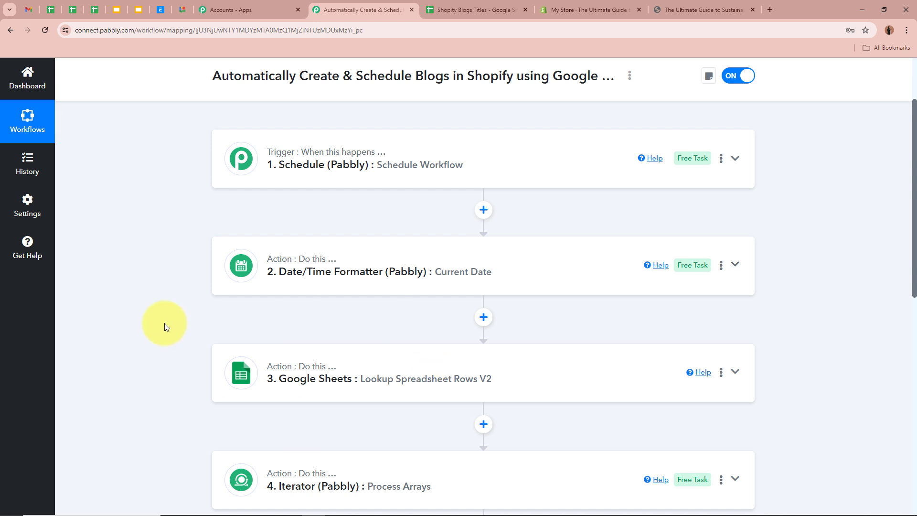
scroll(164, 325, "down", 5)
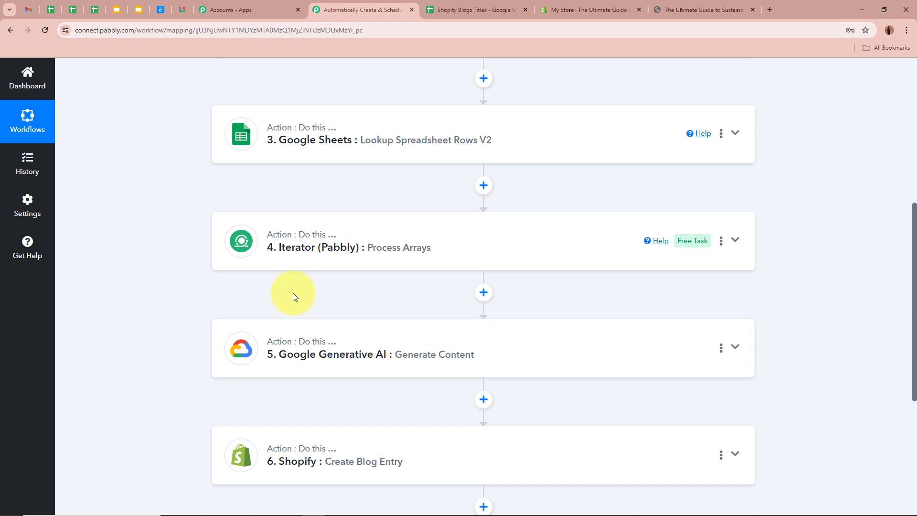
scroll(144, 317, "down", 1)
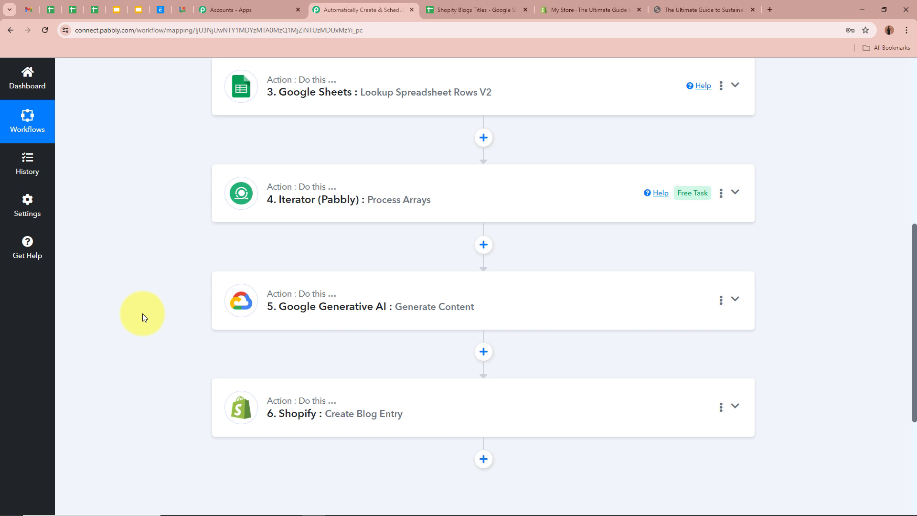
scroll(145, 317, "down", 2)
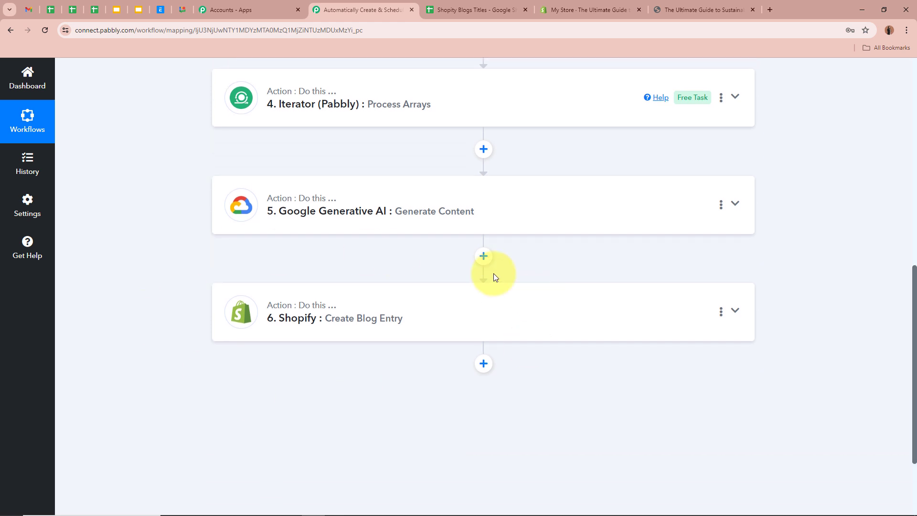
scroll(173, 284, "up", 4)
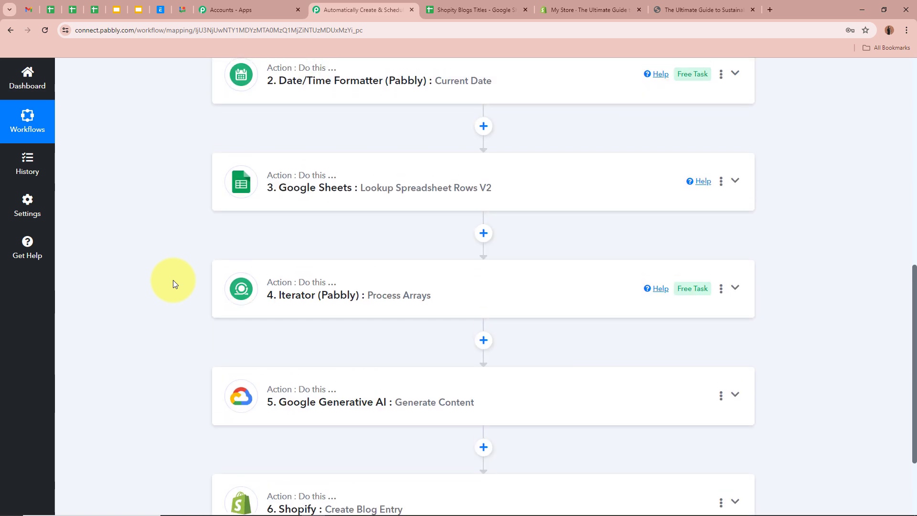
scroll(173, 281, "up", 6)
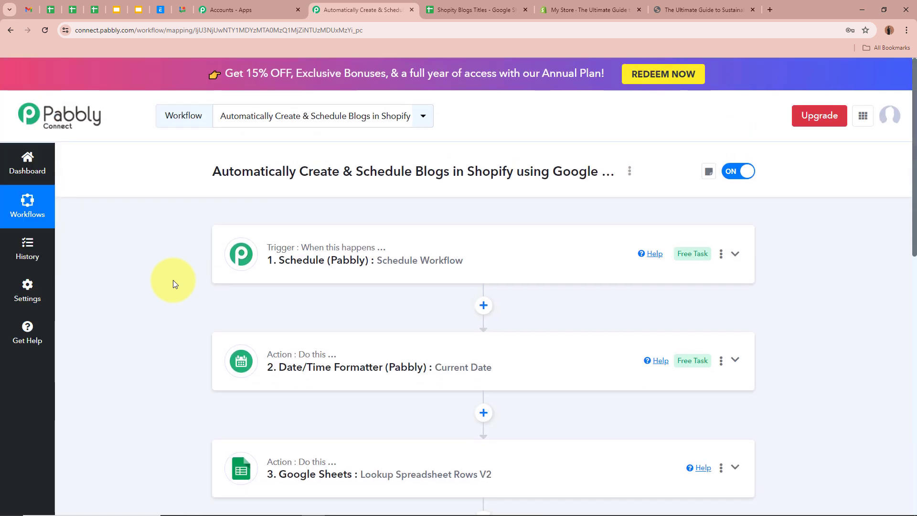